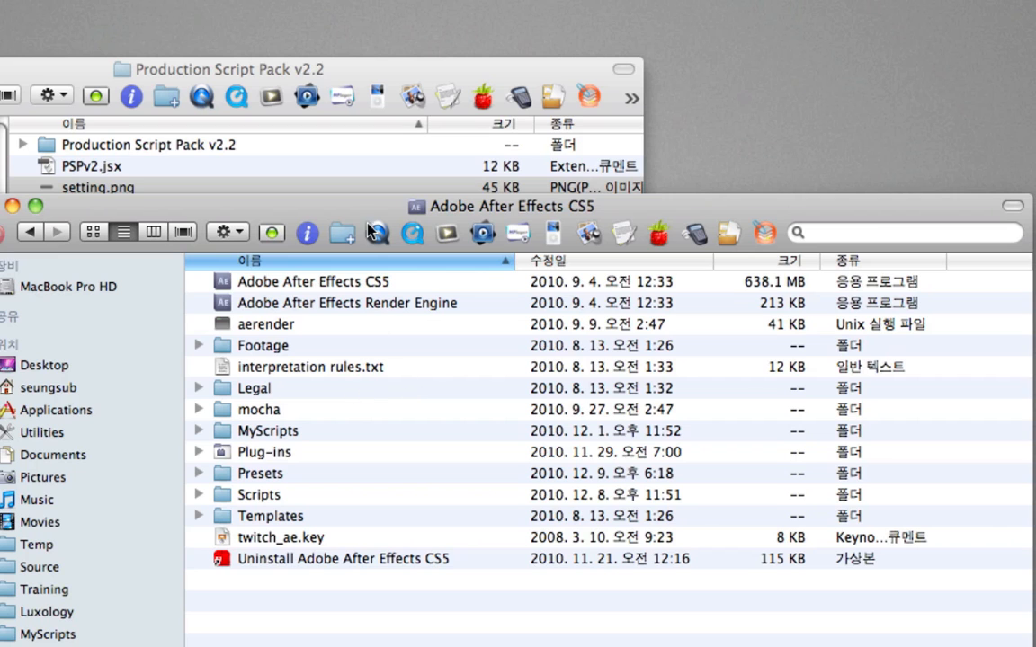
Open the ScriptUI Panels folder inside the Adobe After Effects CS5 Scripts folder, keeping the Production Script Pack window in view
left_click_drag(354, 213, 371, 294)
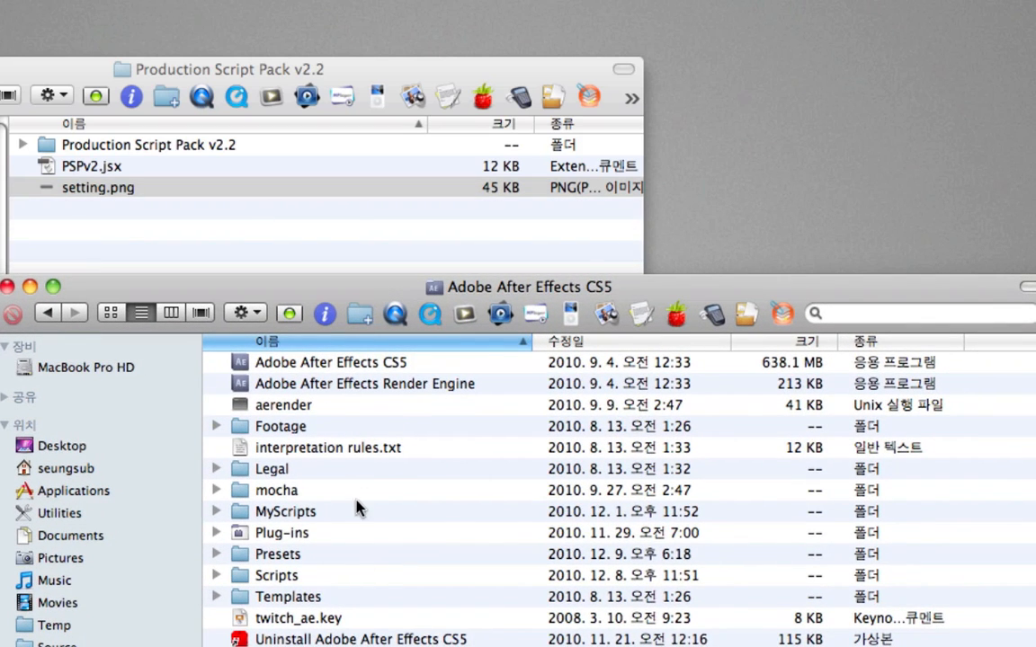
double_click(275, 575)
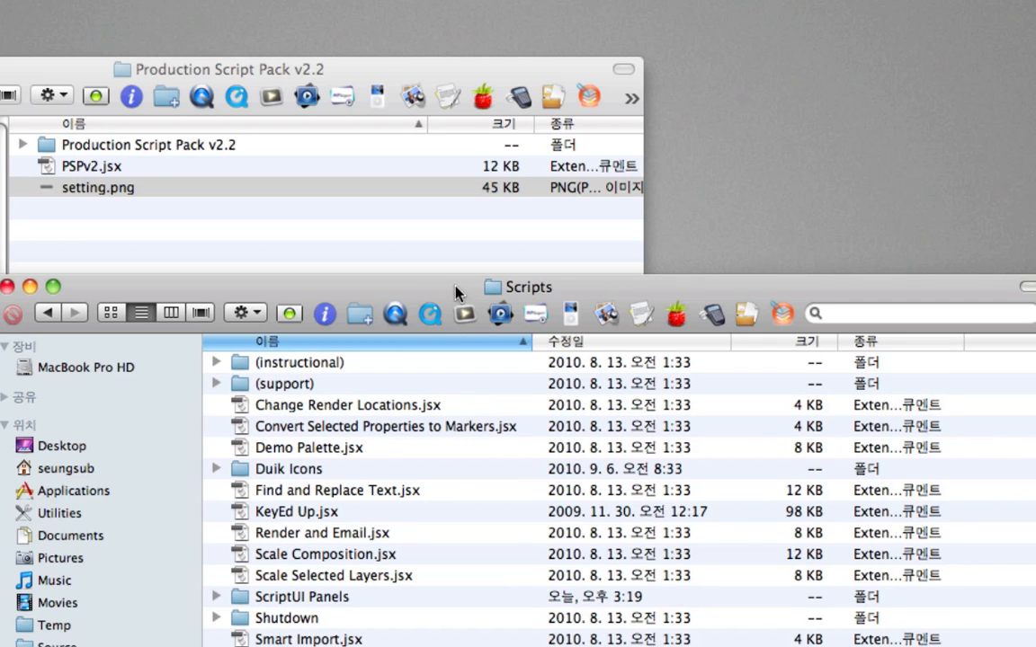
left_click_drag(456, 287, 460, 268)
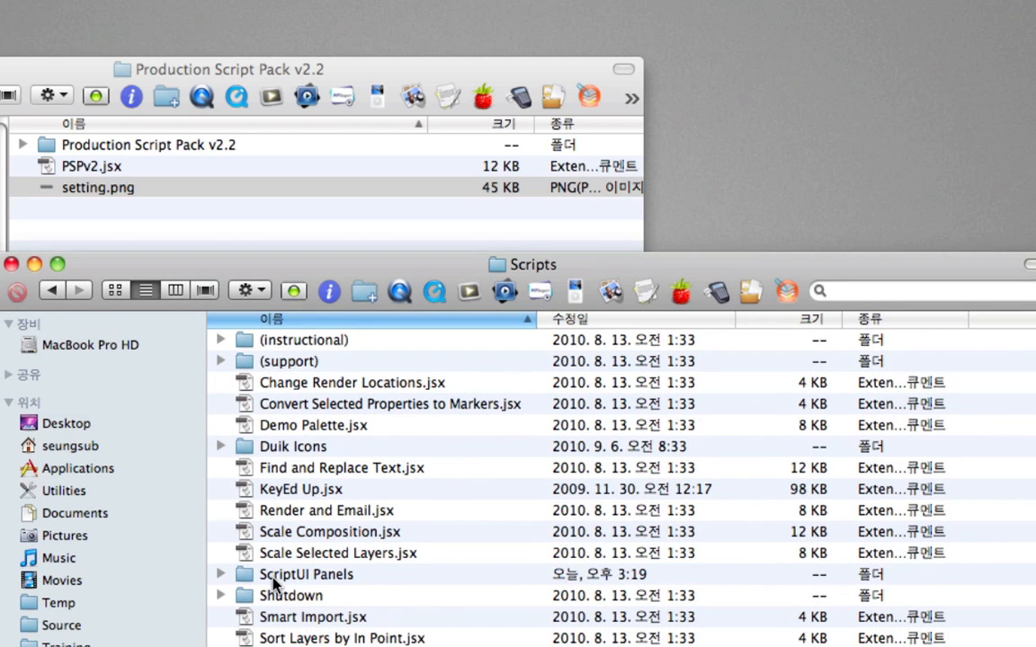
double_click(347, 579)
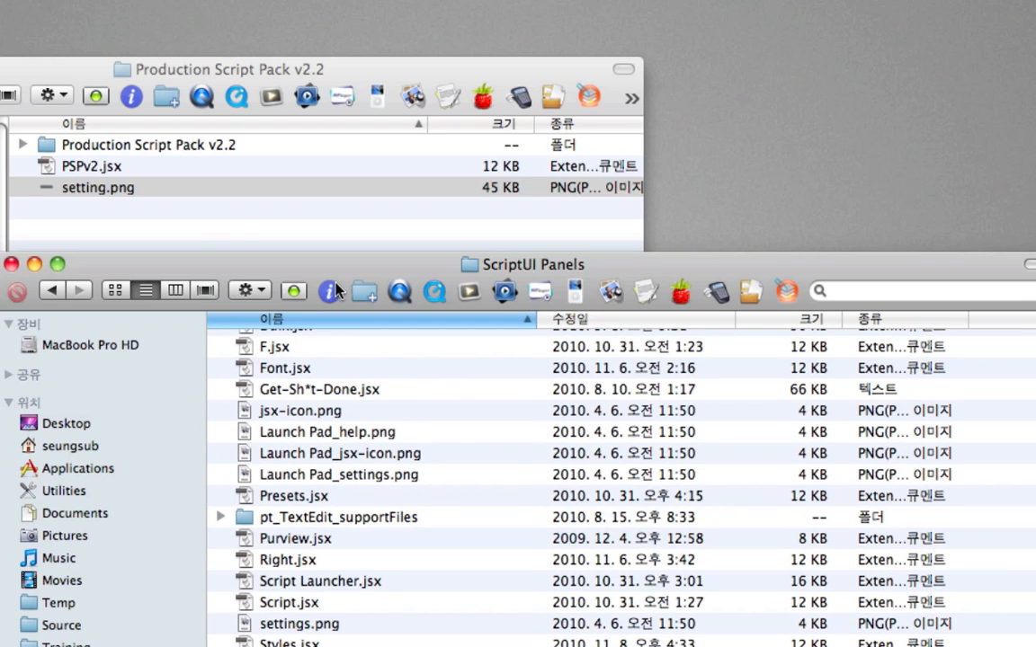
Move the Production Script Pack v2.2 folder, PSPv2.jsx and setting.png into ScriptUI Panels, and close both folder windows
left_click(239, 191)
left_click(277, 153, "shift")
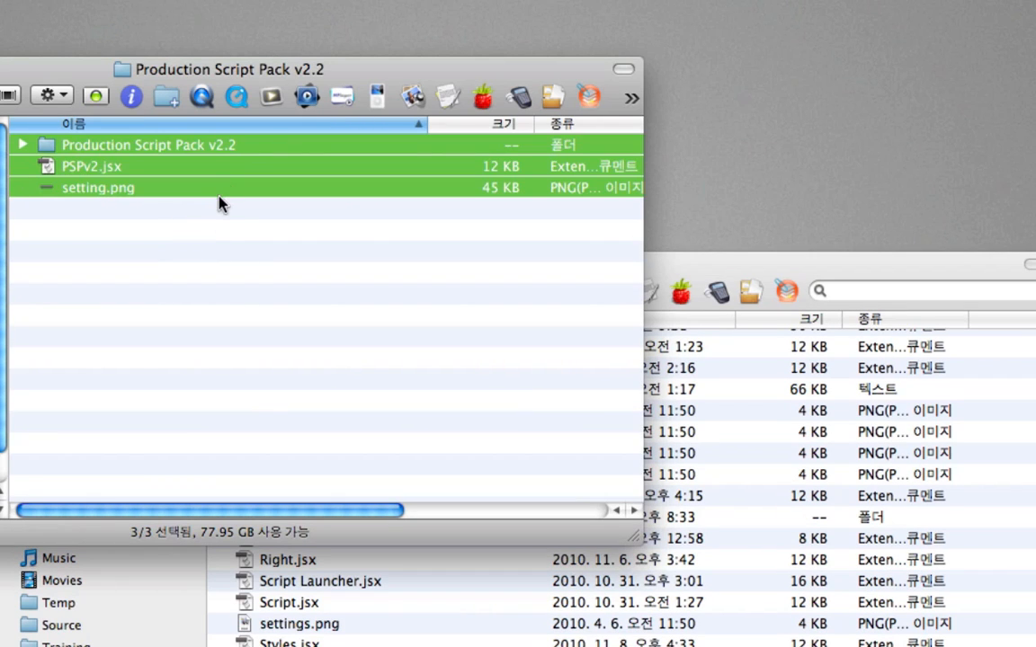
left_click_drag(121, 190, 490, 595)
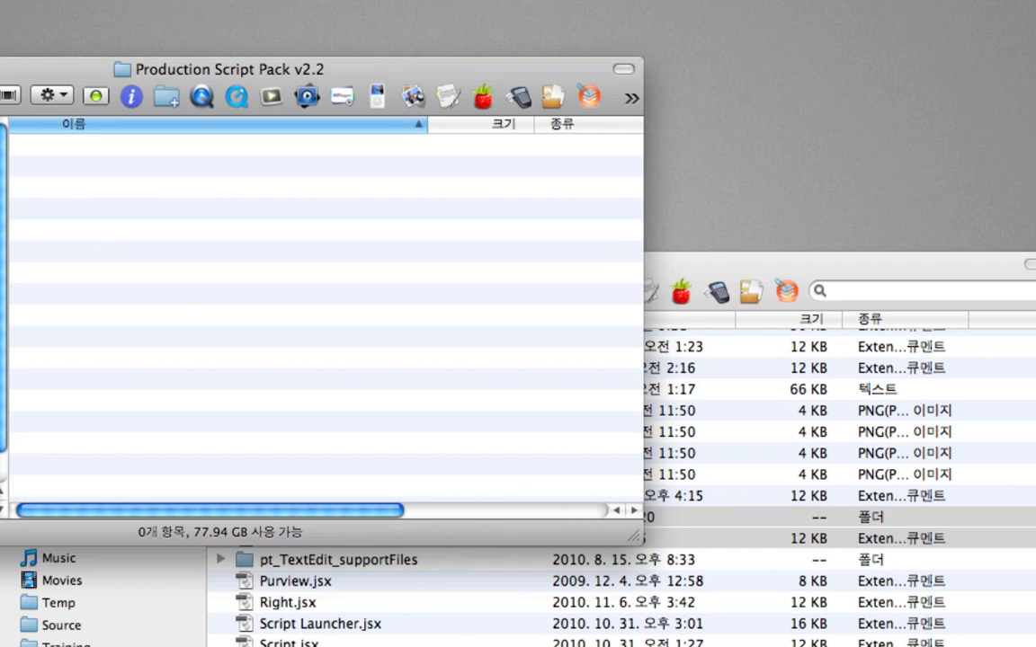
key("super+w")
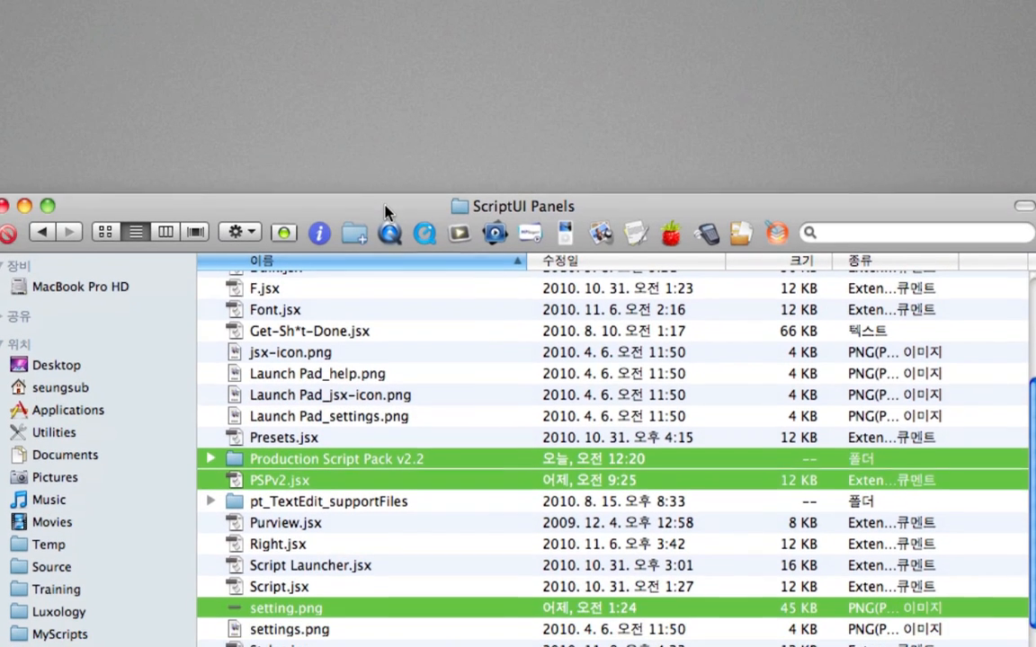
left_click(480, 436)
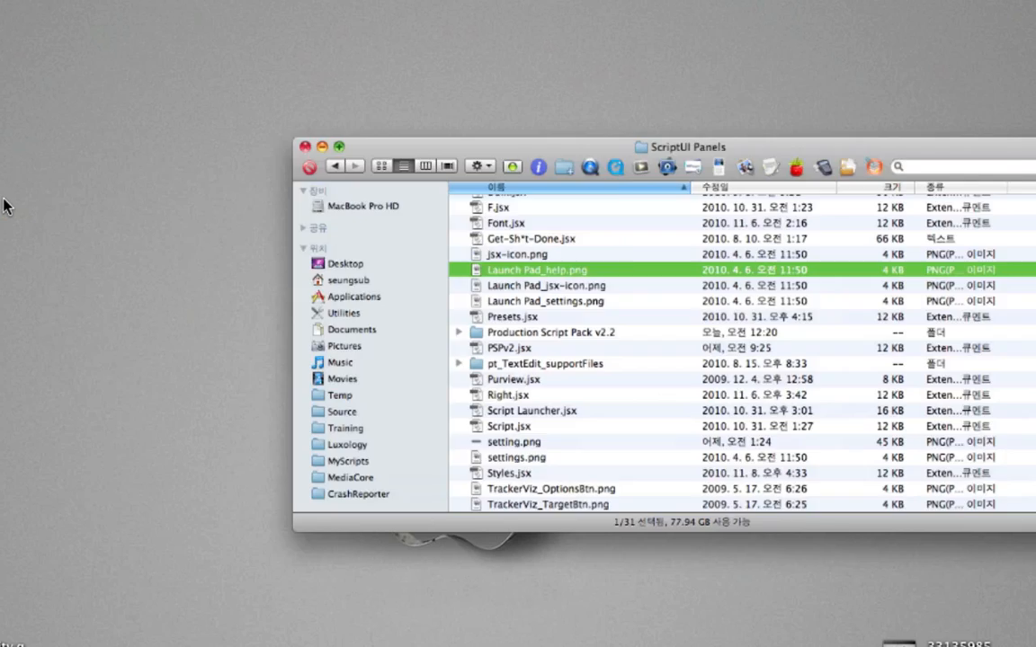
key("super+w")
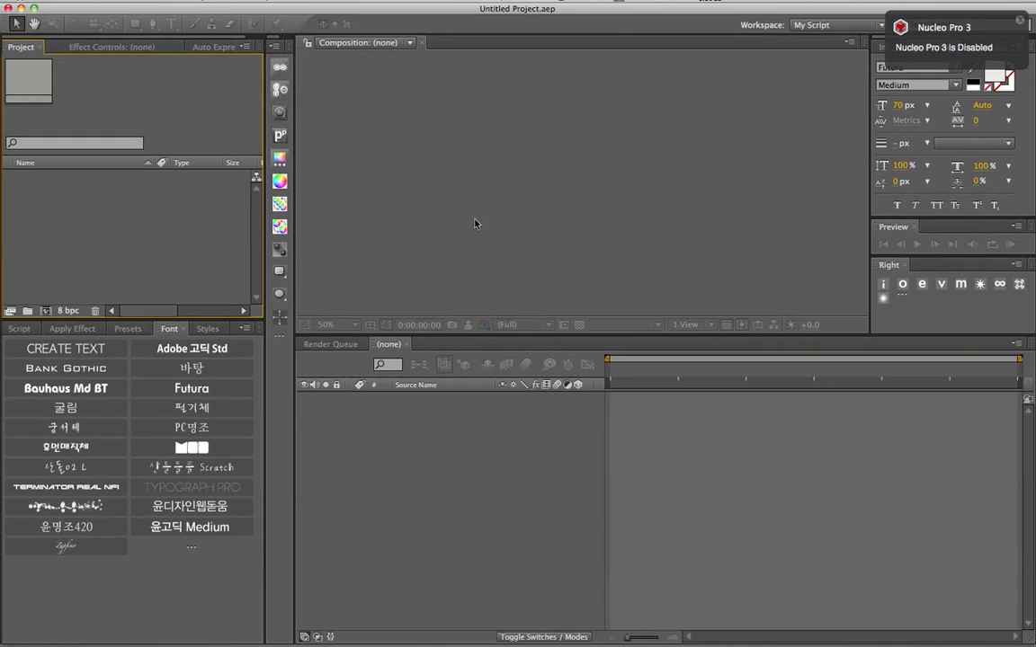
Open the PSPv2.jsx script panel in After Effects and enlarge it to fit its whole command list
left_click(455, 2)
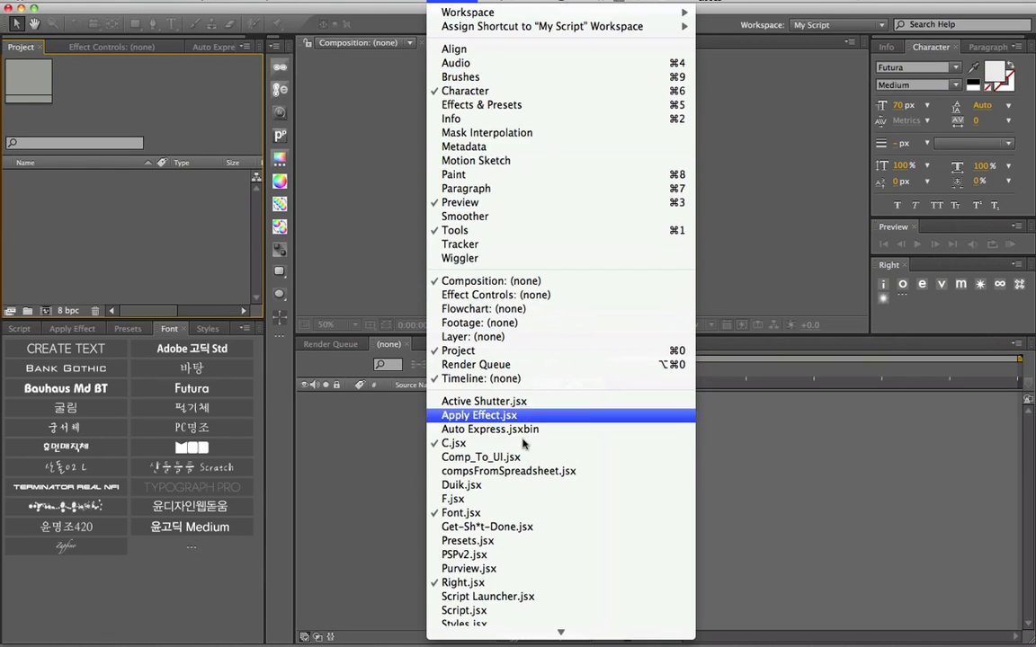
left_click(483, 556)
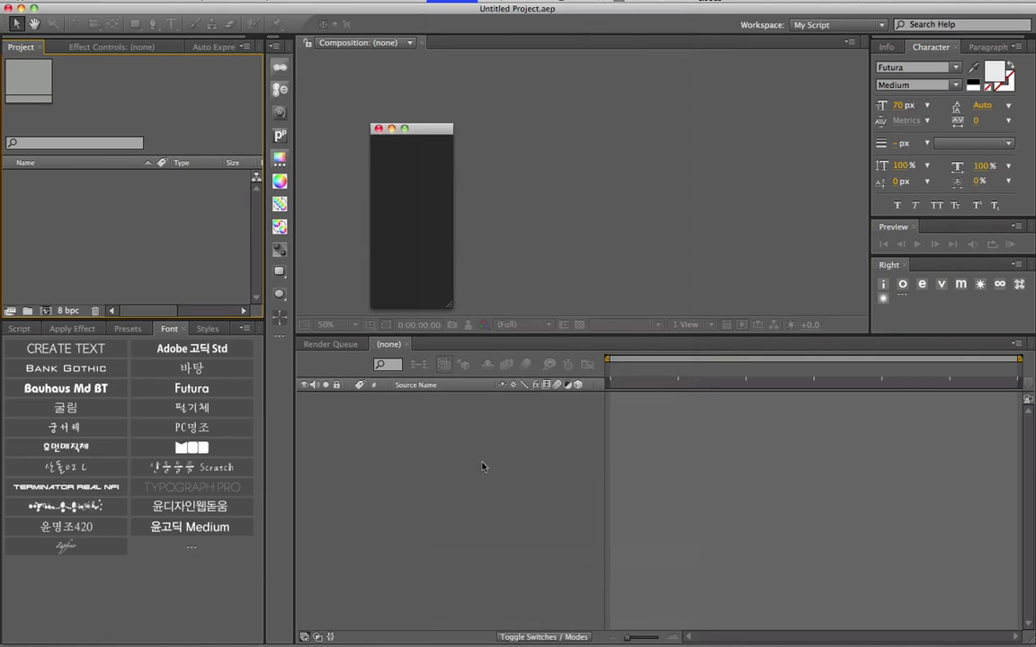
left_click_drag(450, 308, 454, 609)
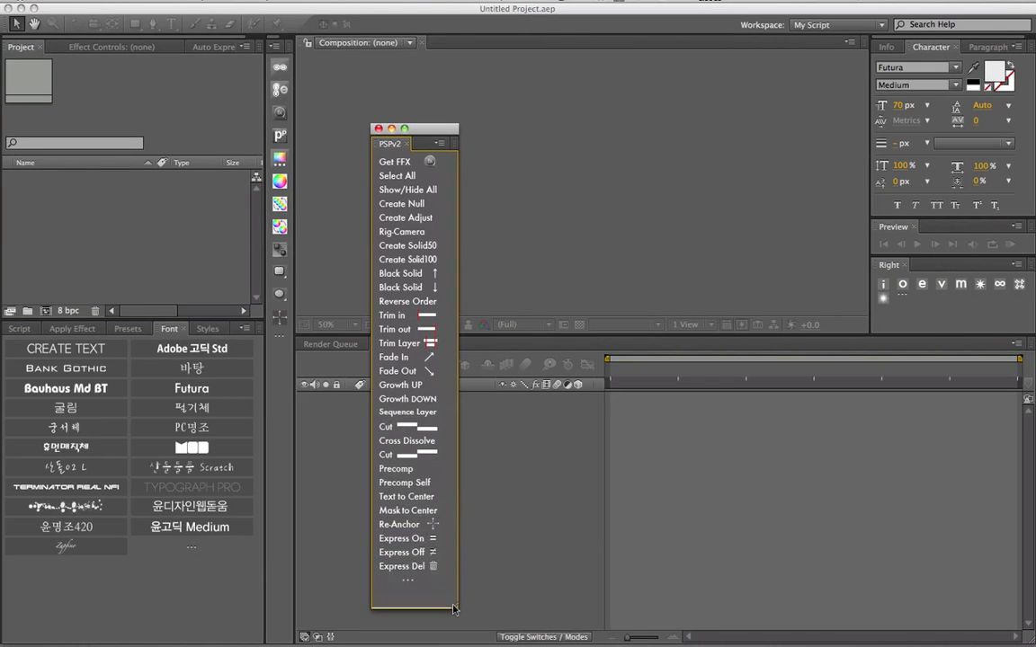
Set the PSPv2 panel's scripts folder to Production Script Pack v2.2 in After Effects CS5's Scripts > ScriptUI Panels folder
left_click(413, 581)
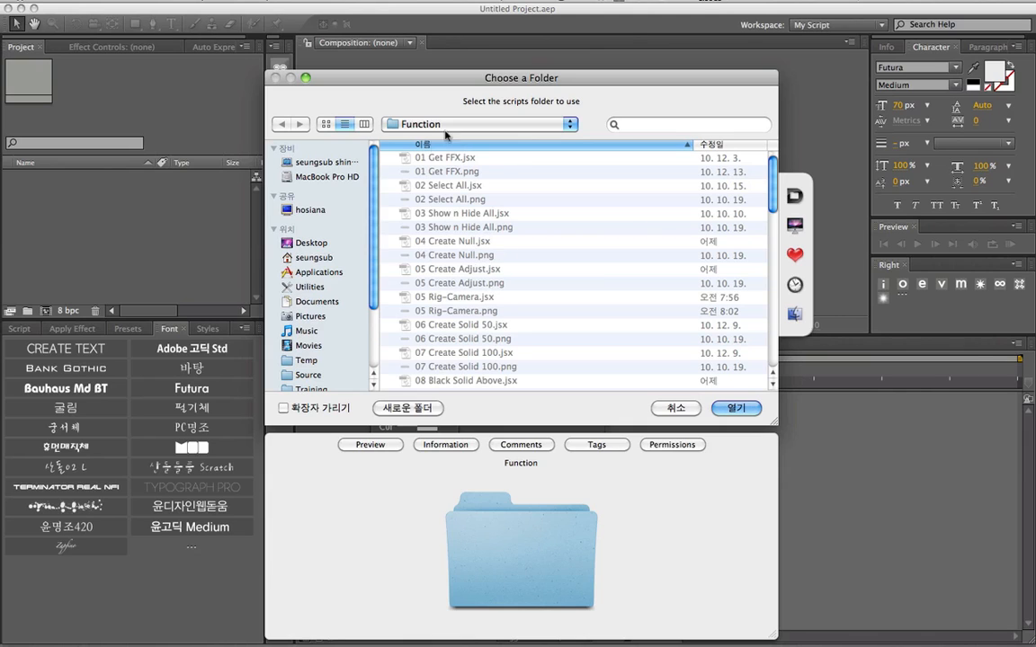
left_click(326, 273)
double_click(468, 230)
left_click(448, 299)
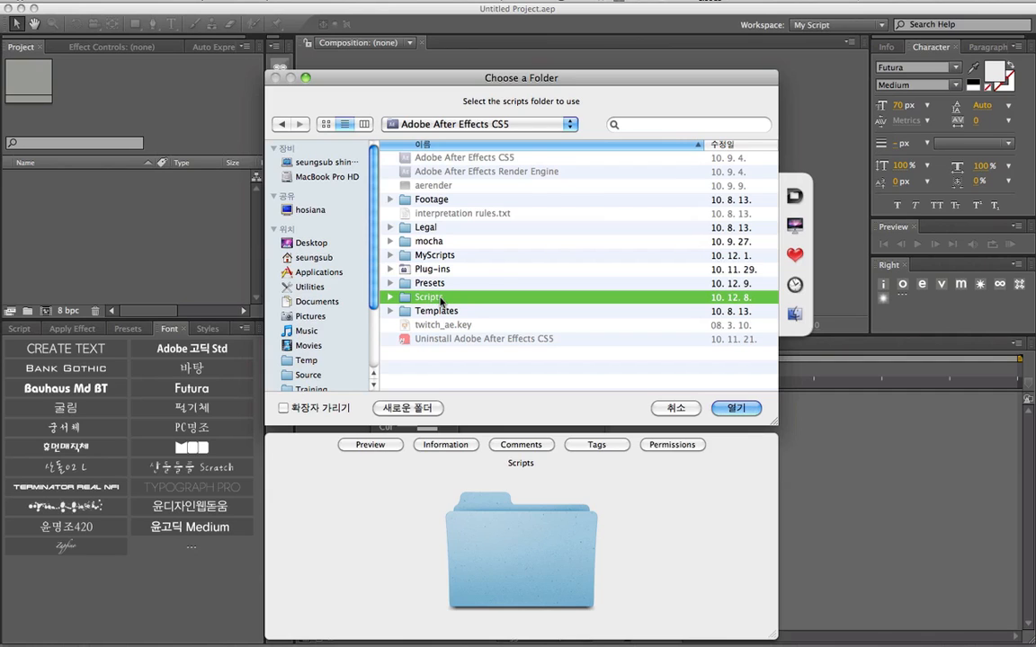
double_click(447, 299)
left_click(459, 311)
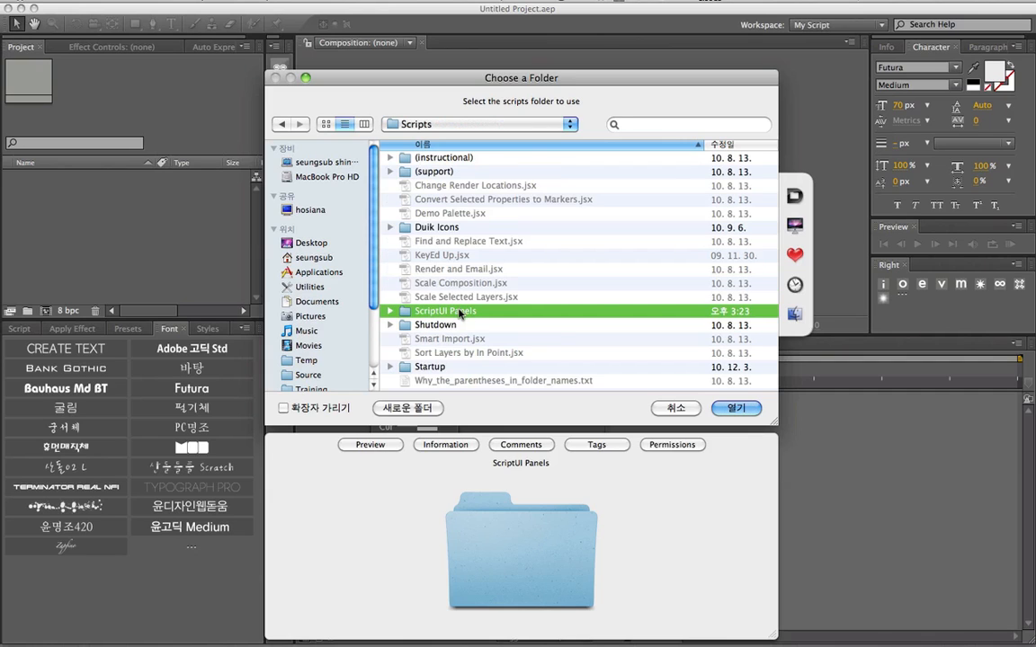
double_click(458, 311)
scroll(493, 306, "down", 3)
scroll(493, 306, "down", 3)
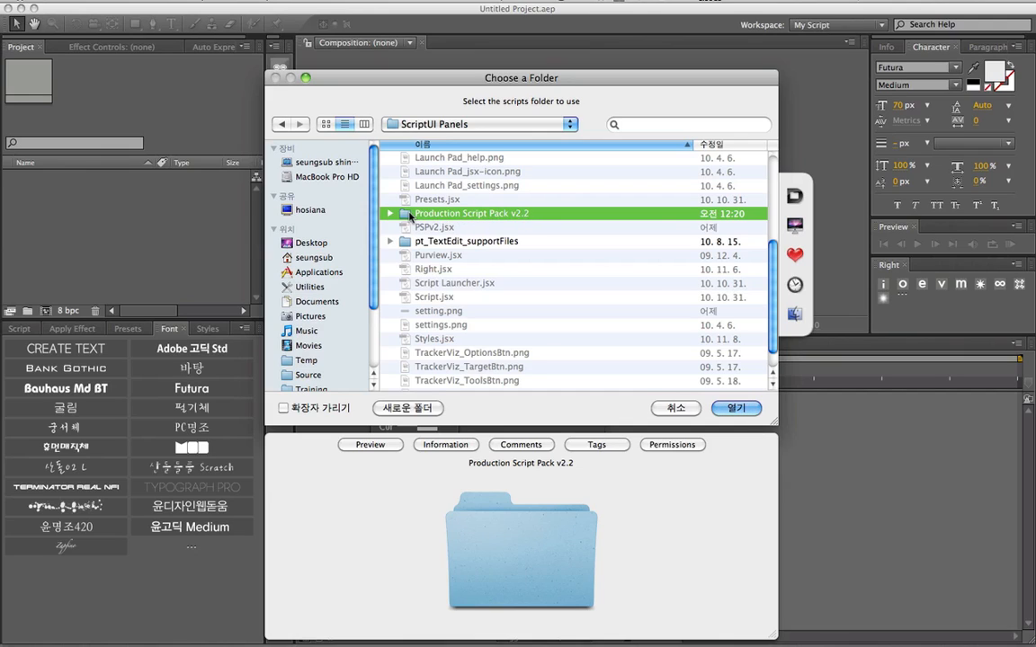
left_click(737, 410)
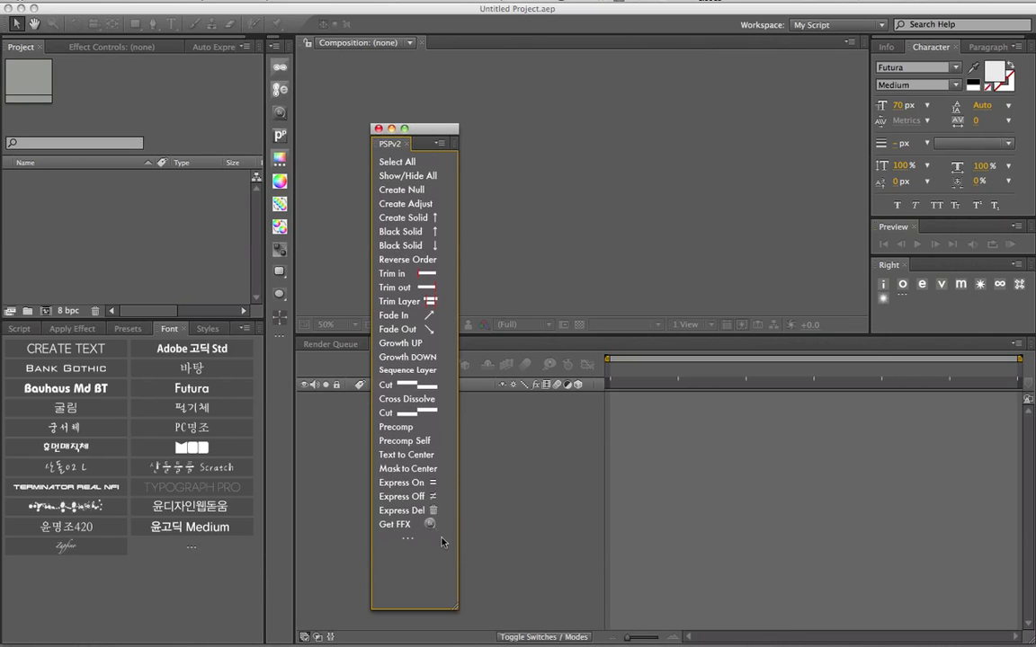
Shrink the PSPv2 panel, dock it beside the Composition panel and widen it to fit the full command names
left_click_drag(452, 609, 442, 553)
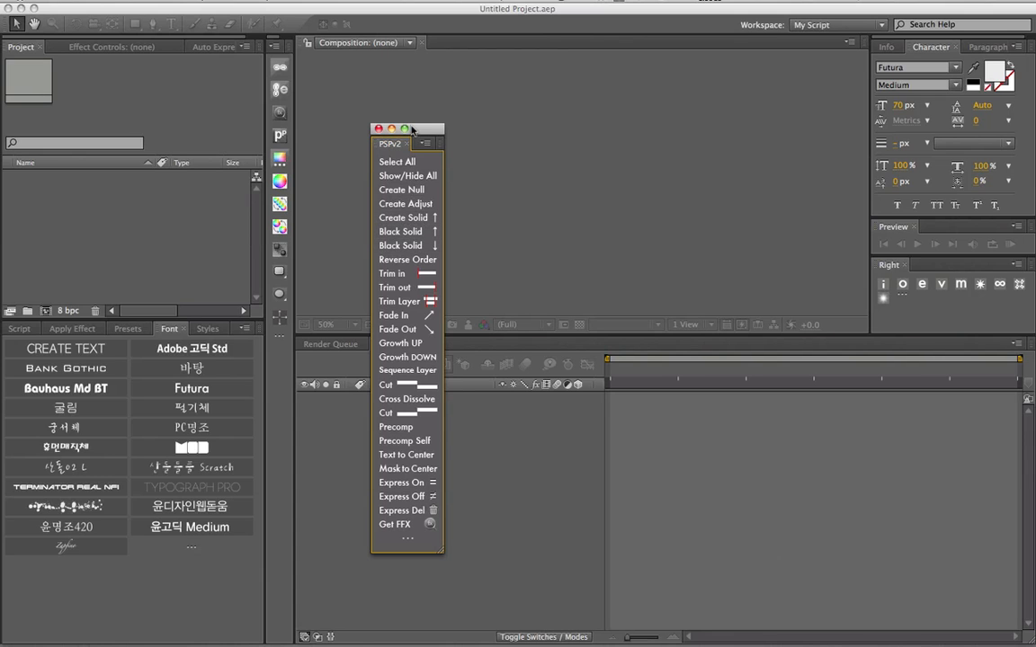
left_click_drag(416, 130, 292, 184)
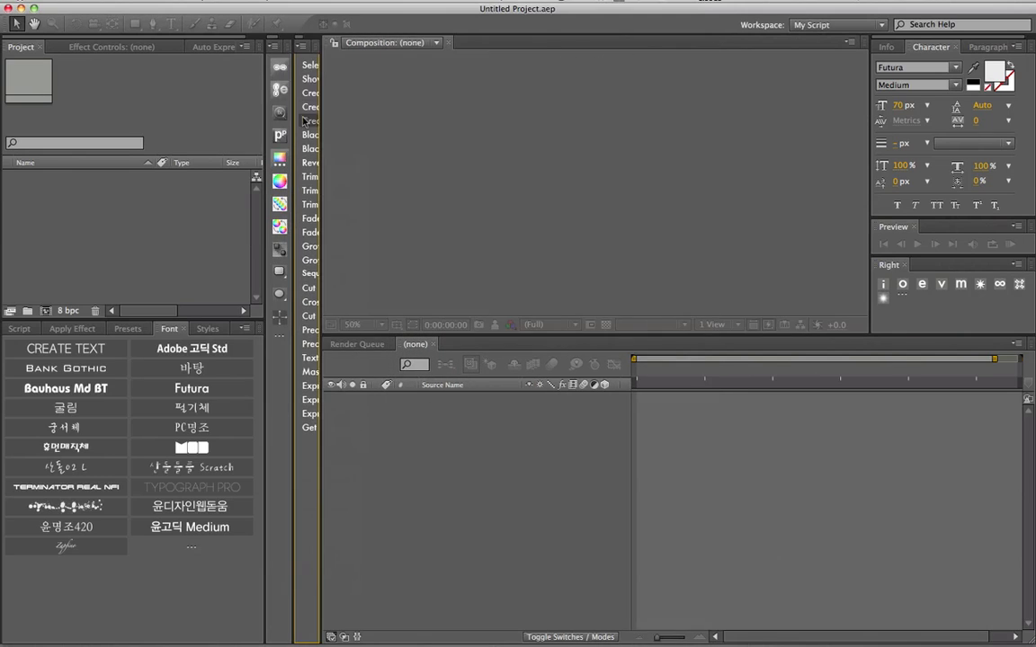
left_click_drag(321, 220, 369, 220)
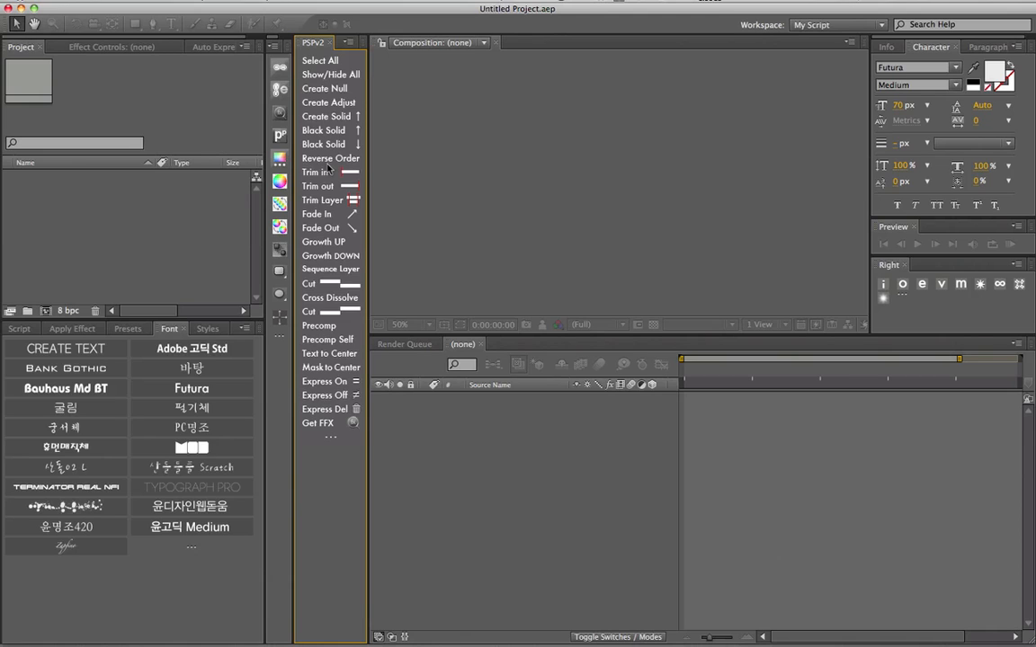
Create composition Comp 1 with the NTSC D1 Widescreen Square Pixel preset and a duration of 0;00;10;00
left_click(156, 260)
left_click(45, 312)
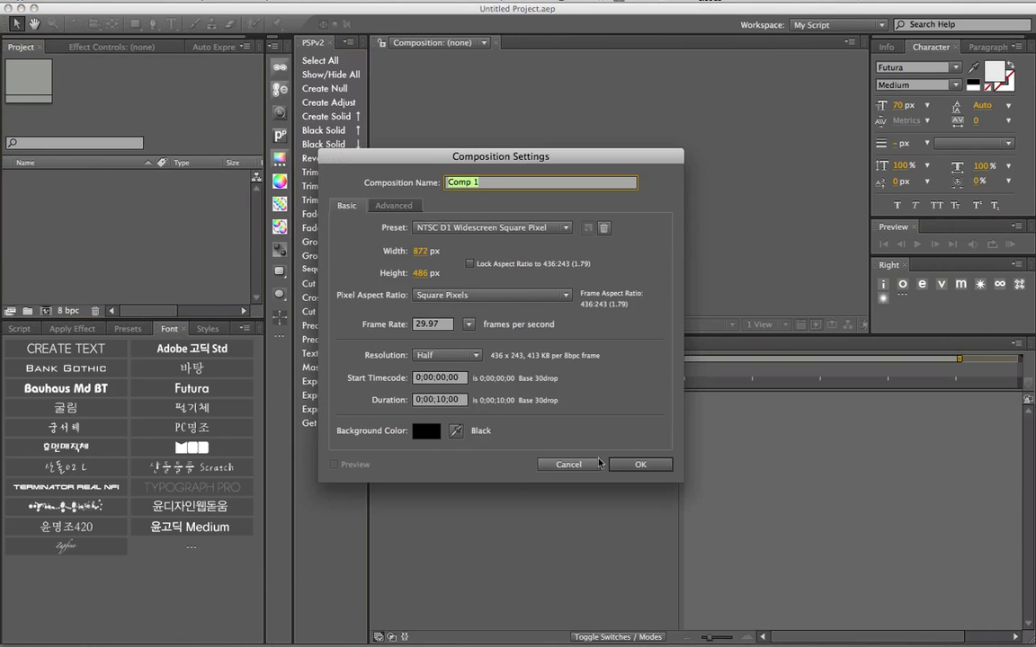
left_click(626, 465)
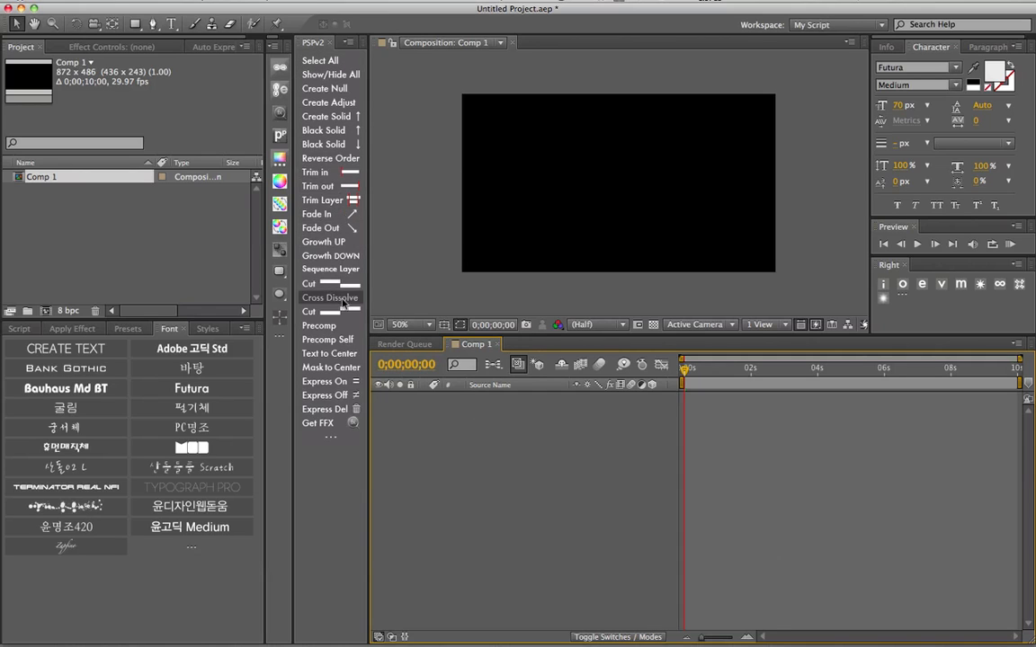
Add four black solid layers to Comp 1 with the PSPv2 solid script and select them all
left_click(306, 119)
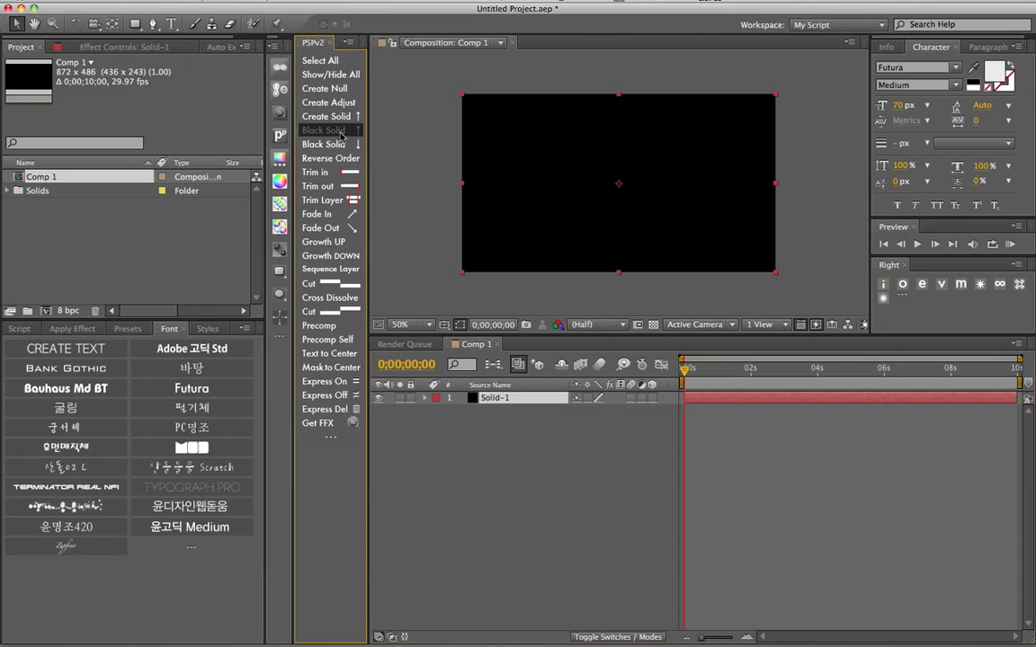
left_click(516, 527)
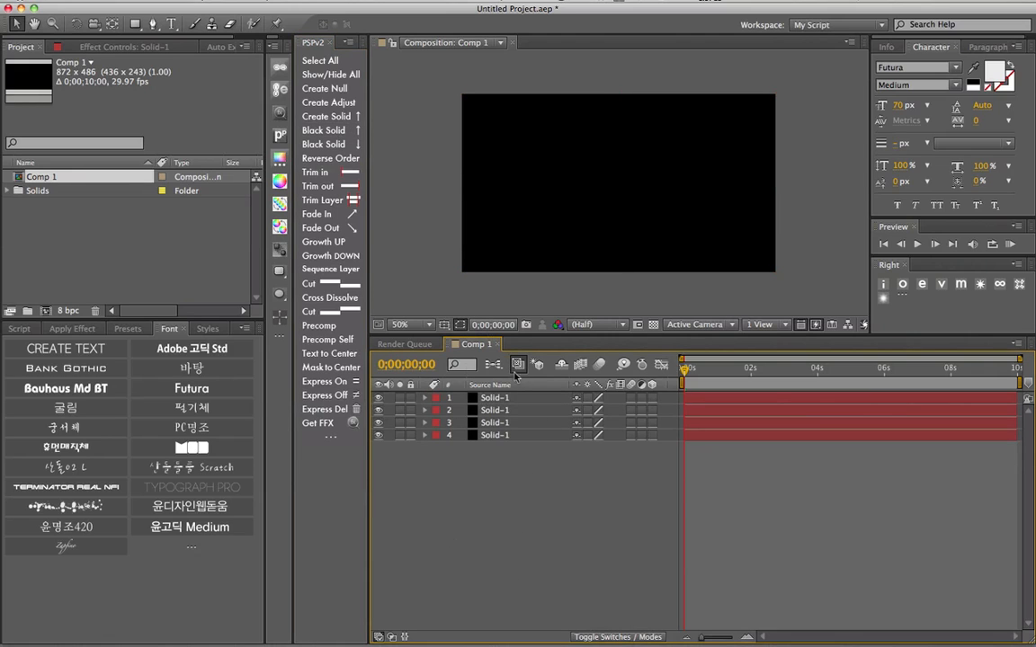
key("super+a")
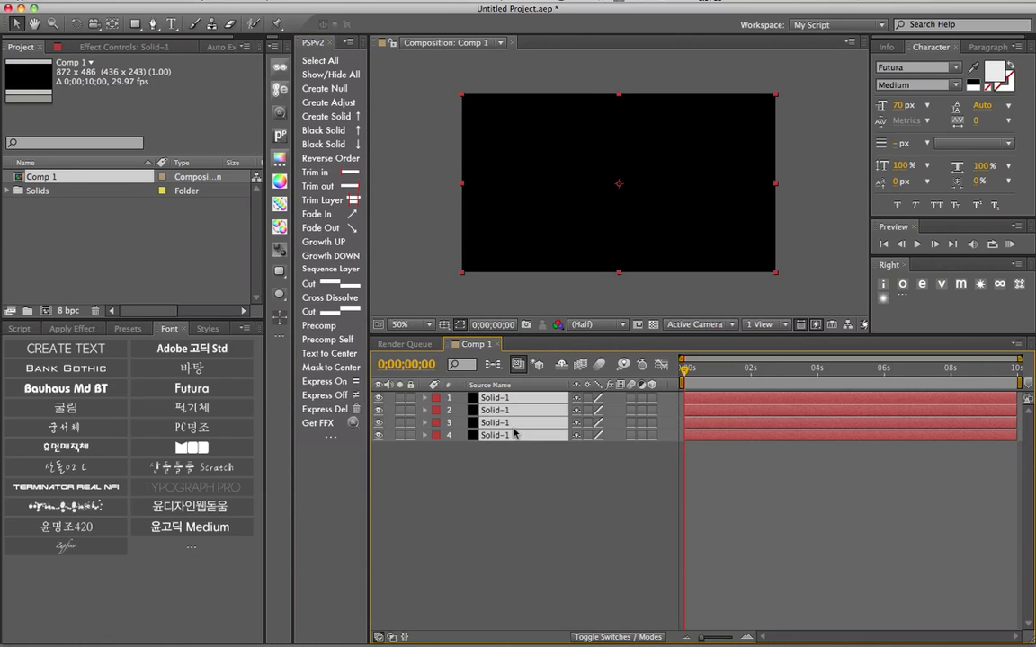
Reselect the four solids with the Select All script and with a marquee, and remove them from Comp 1
left_click(515, 478)
left_click(320, 60)
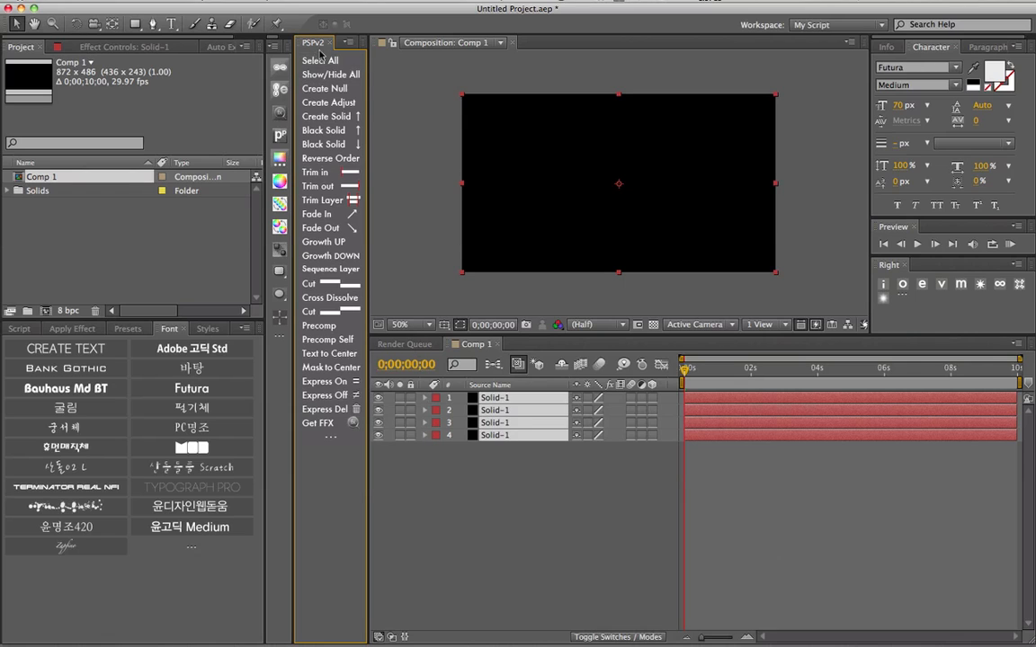
left_click_drag(531, 476, 487, 396)
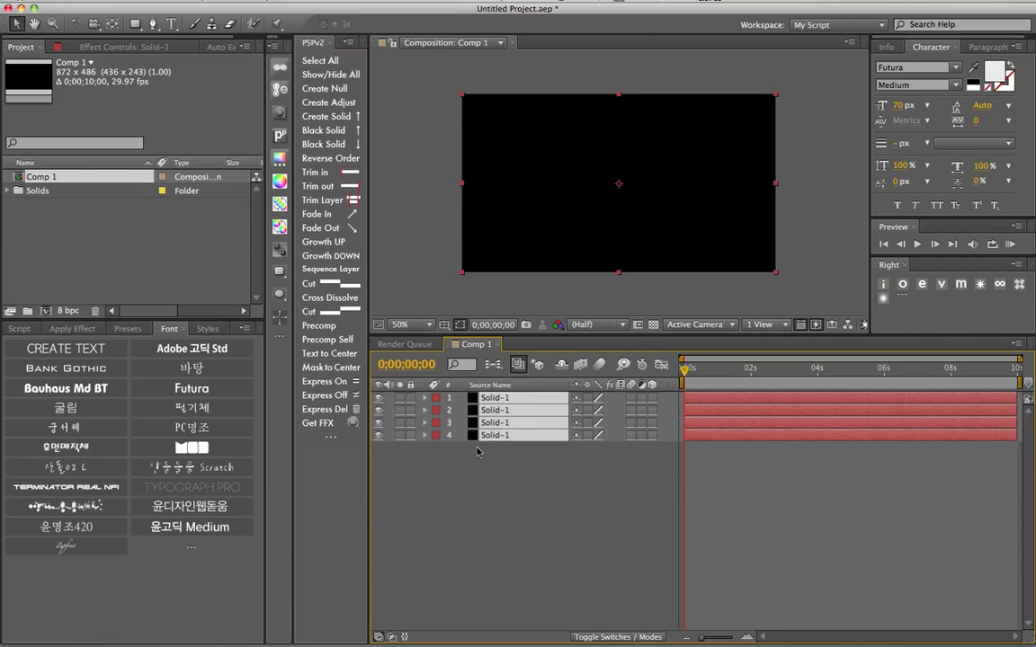
left_click(514, 458)
left_click(354, 77)
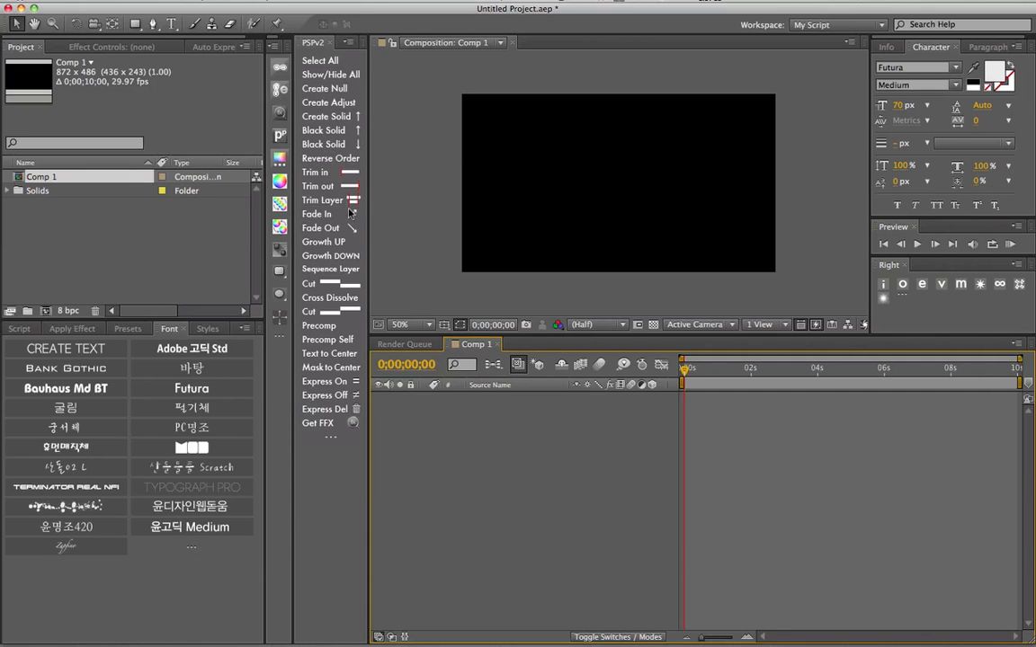
Add a black solid with the Black Solid script, and toggle Layer Controls off and back on in Comp 1's View Options
left_click(345, 131)
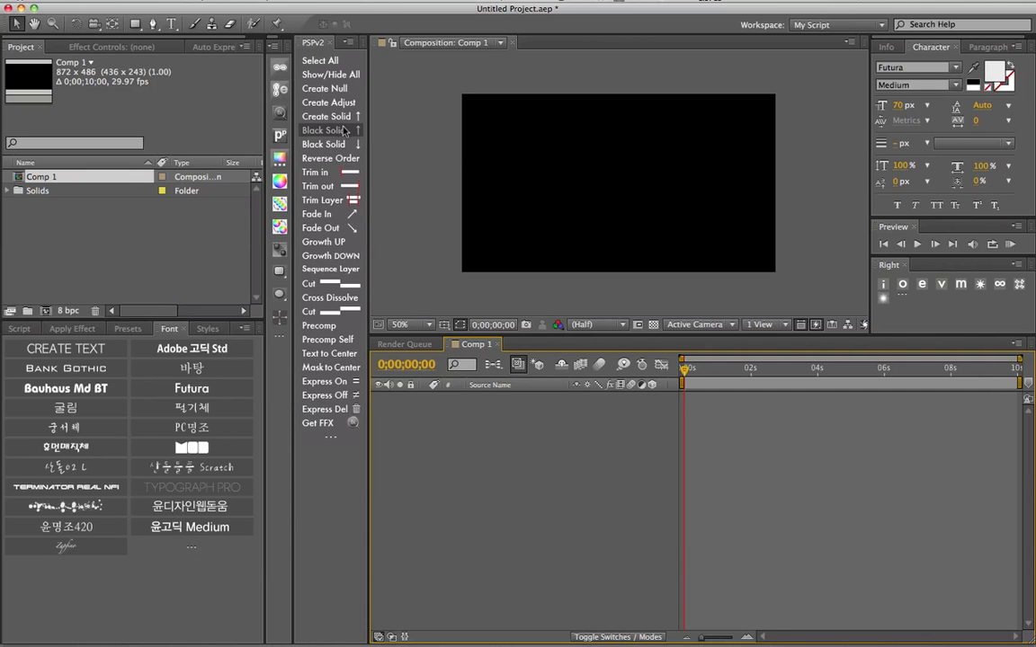
left_click(848, 44)
left_click(865, 132)
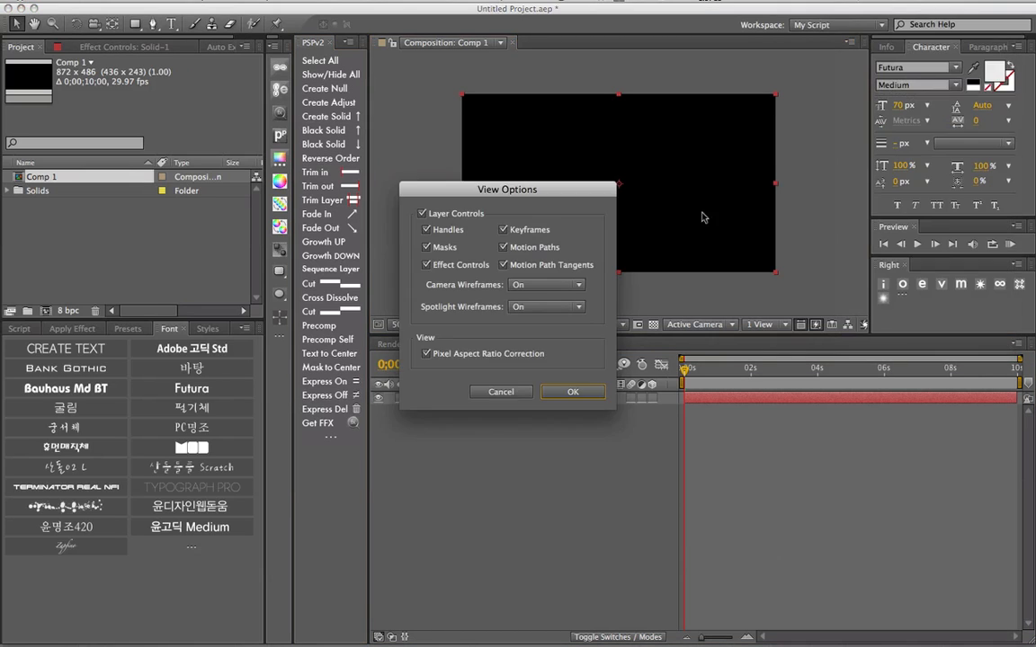
left_click(423, 214)
left_click(424, 214)
left_click(424, 214)
left_click(424, 214)
left_click(554, 393)
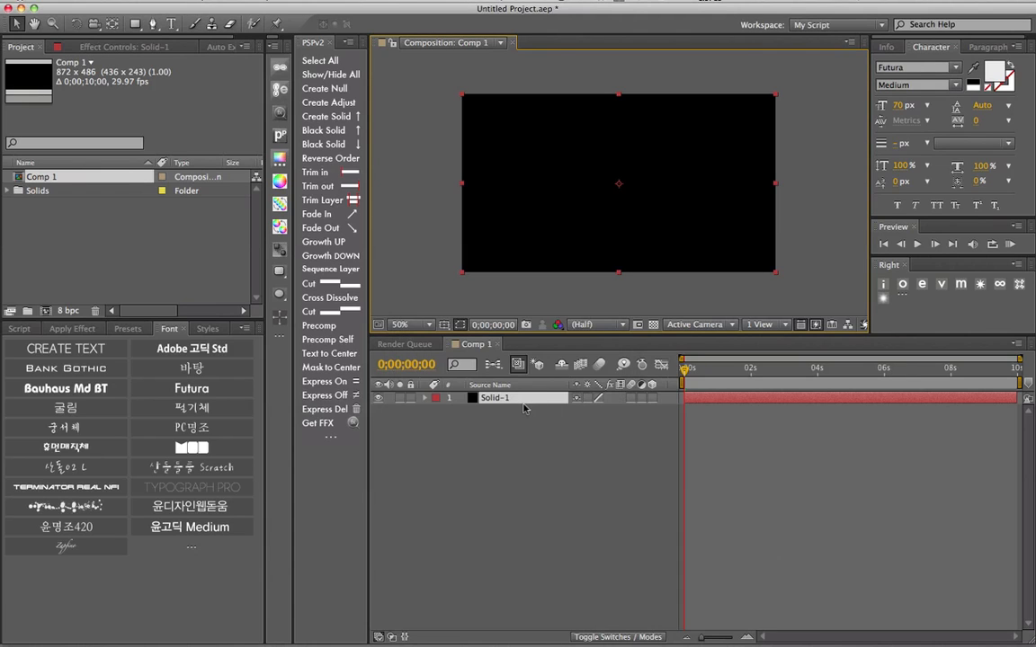
Draw a rectangular mask over the upper-left part of the Solid-1 layer
left_click(511, 399)
left_click(135, 24)
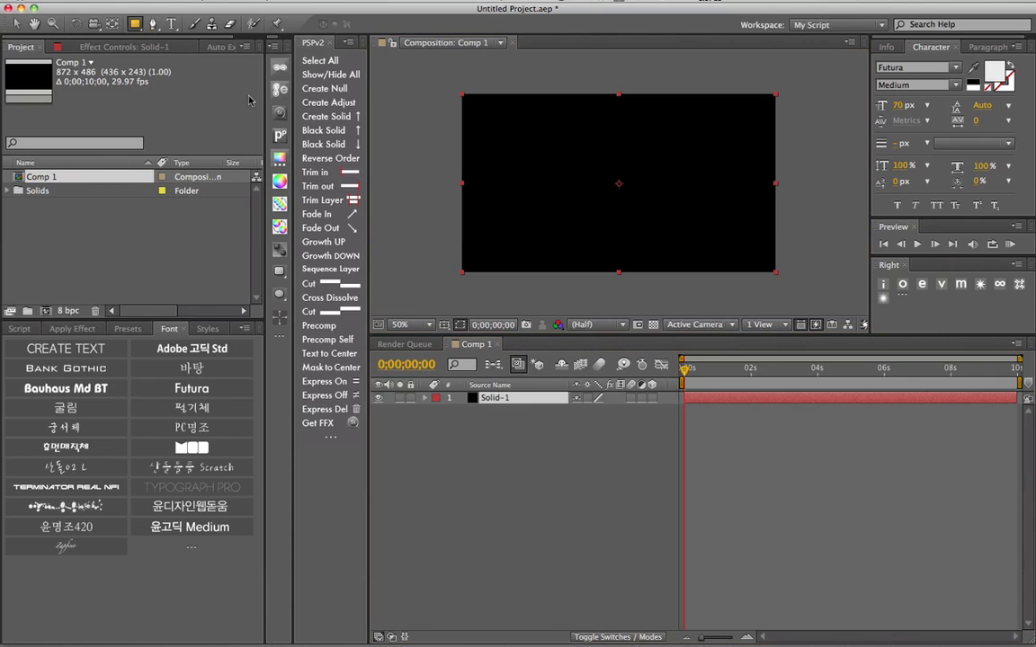
left_click_drag(479, 111, 584, 193)
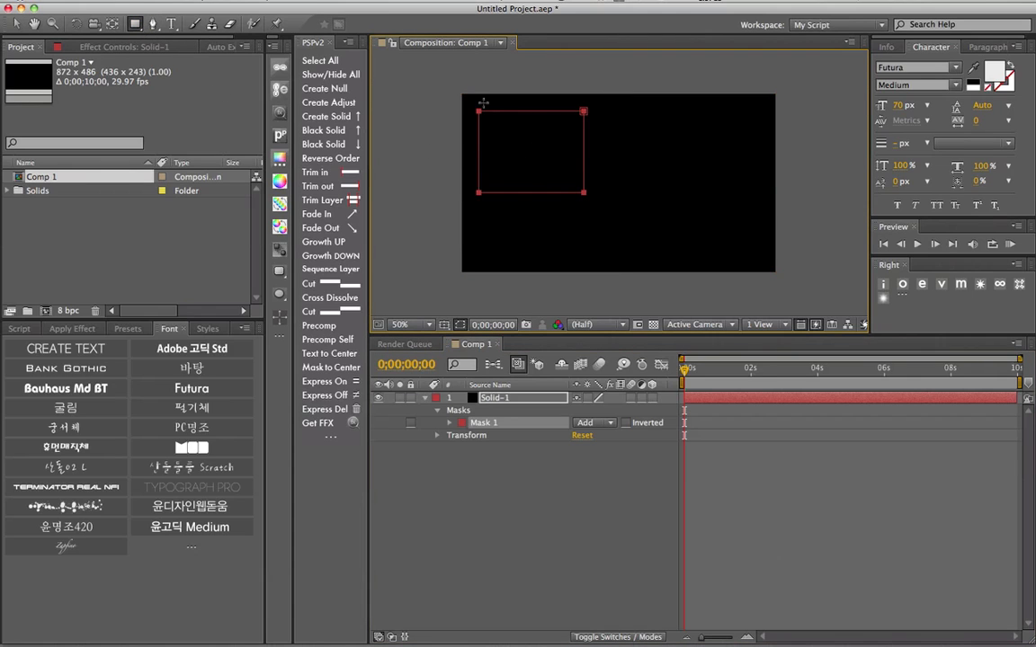
Toggle mask and shape path visibility off and back on in the composition view, and deselect Solid-1
left_click(463, 328)
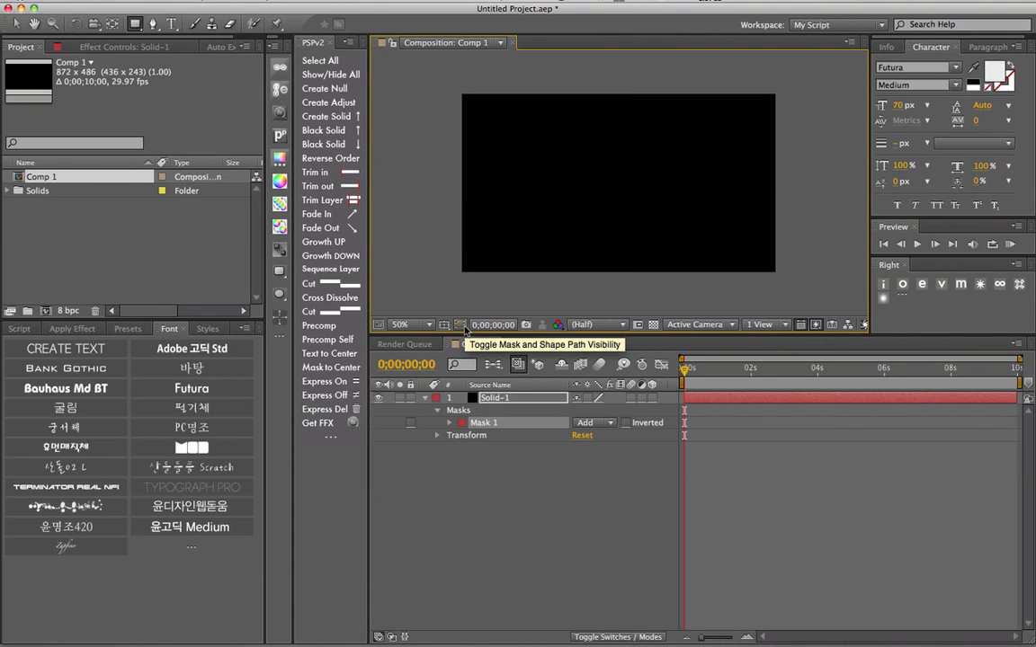
left_click(463, 327)
left_click(476, 478)
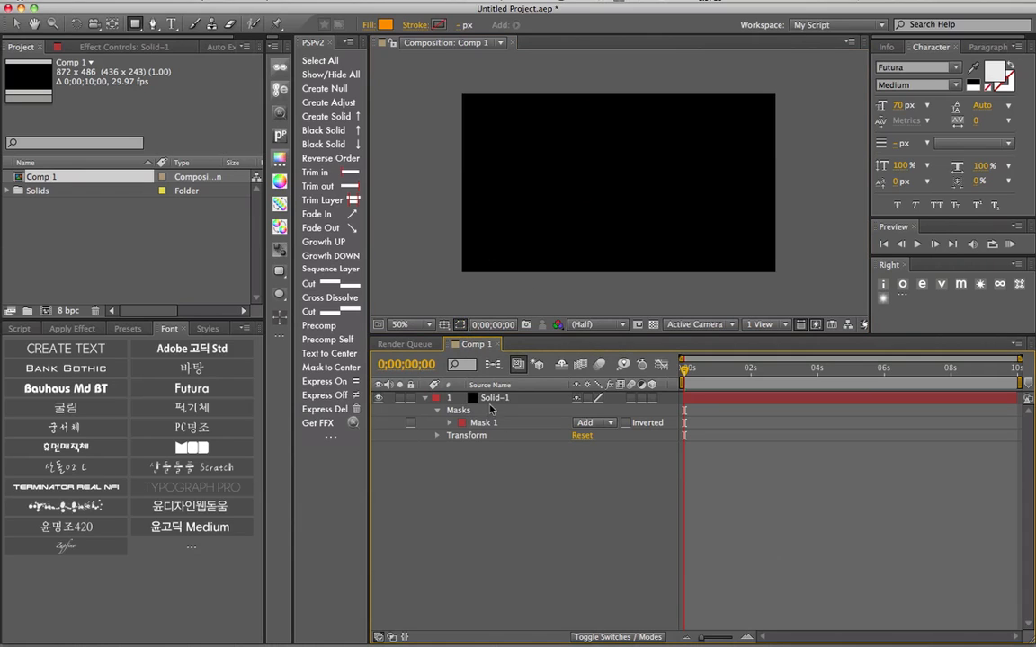
Delete Mask 1 from the Solid-1 layer
left_click(492, 397)
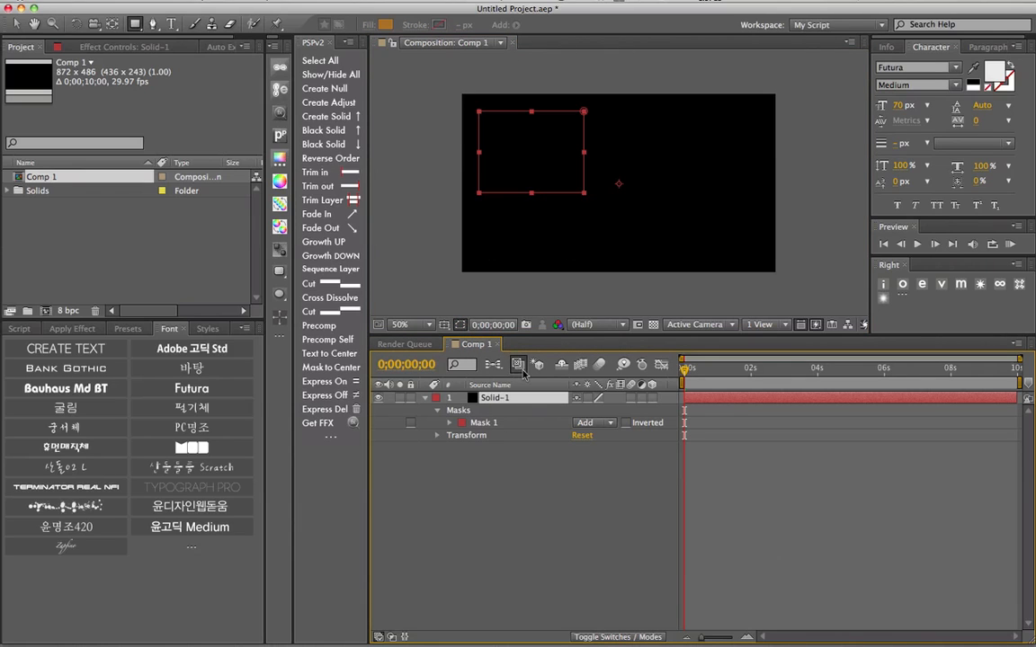
left_click(492, 482)
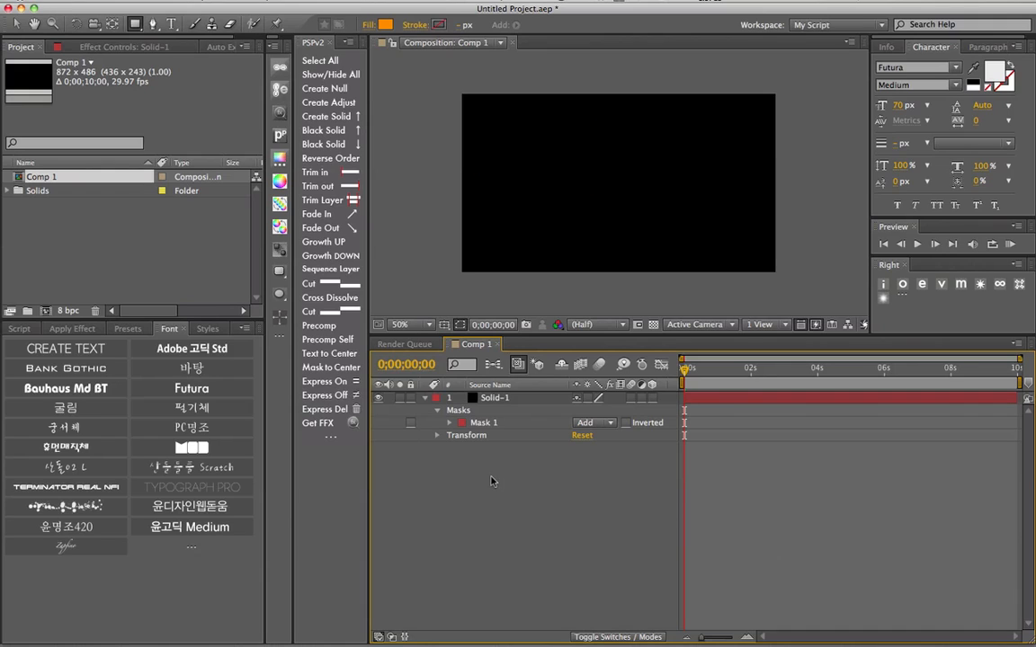
left_click(502, 399)
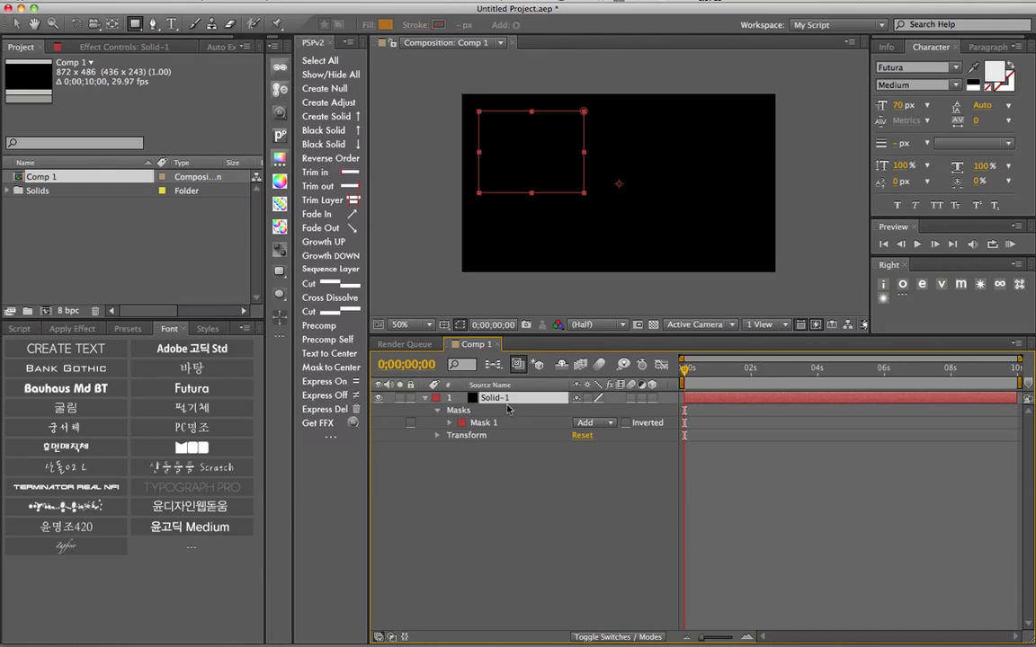
left_click(492, 425)
key("Delete")
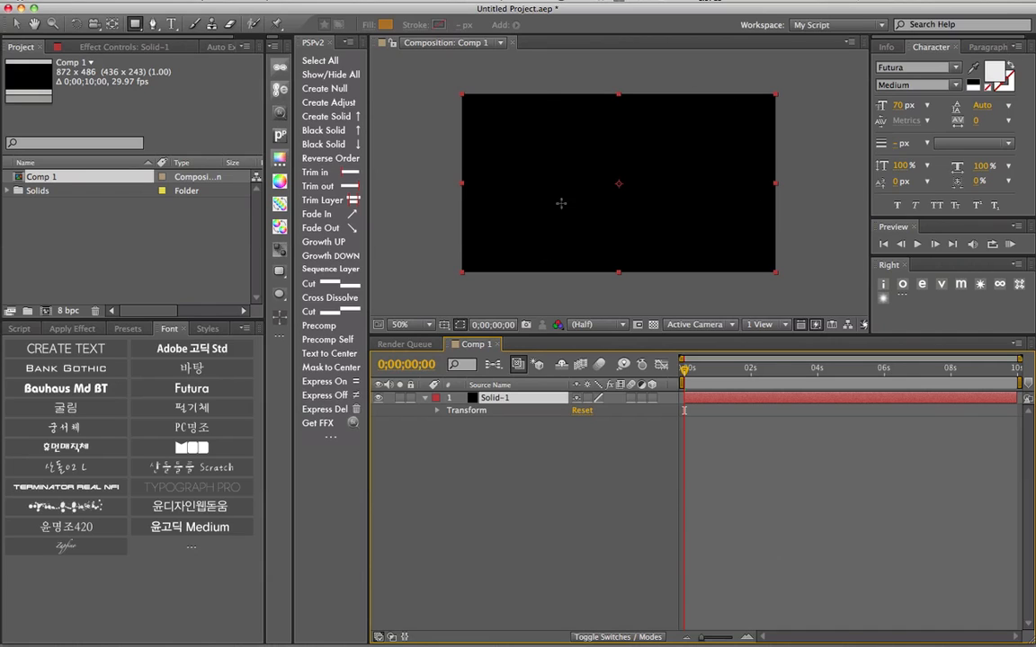
Toggle the layer controls off and back on with the Show/Hide All script, and do the same with Layer Controls in View Options
left_click(355, 78)
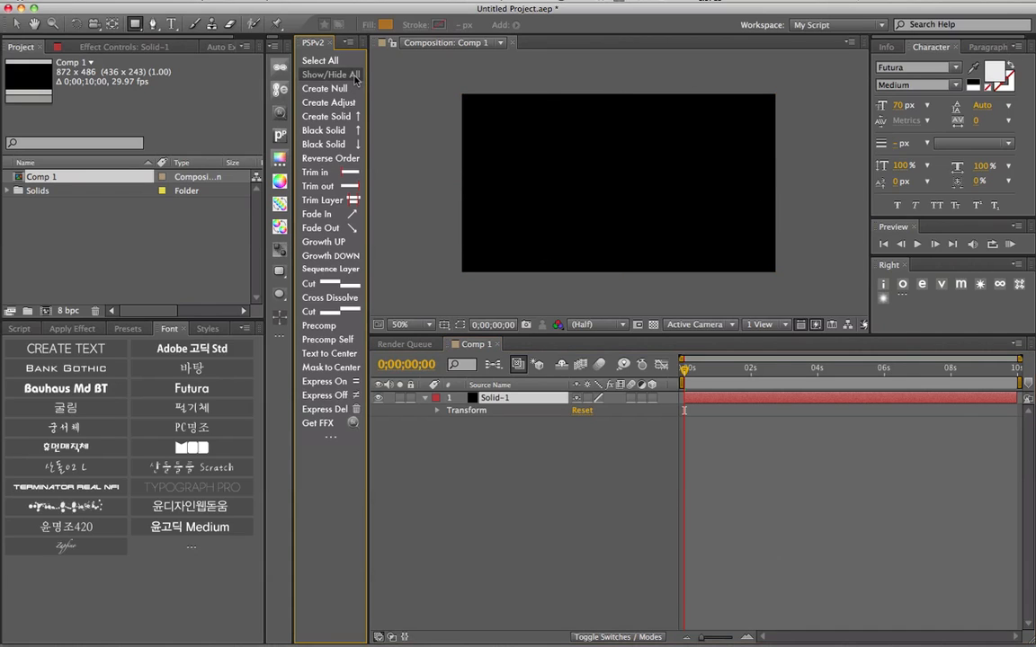
left_click(355, 79)
left_click(849, 42)
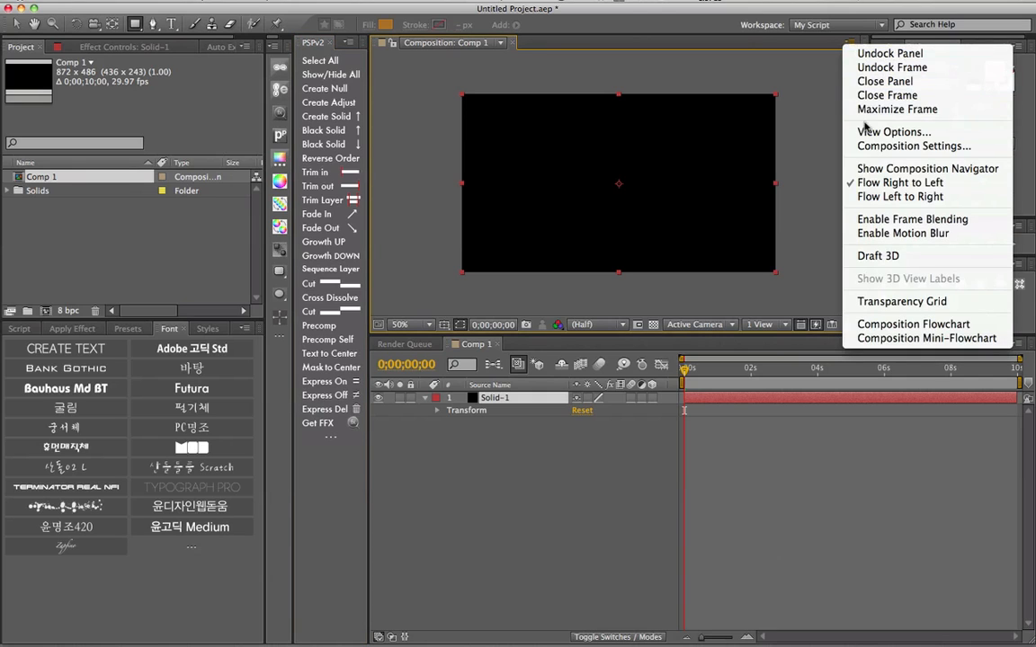
left_click(868, 132)
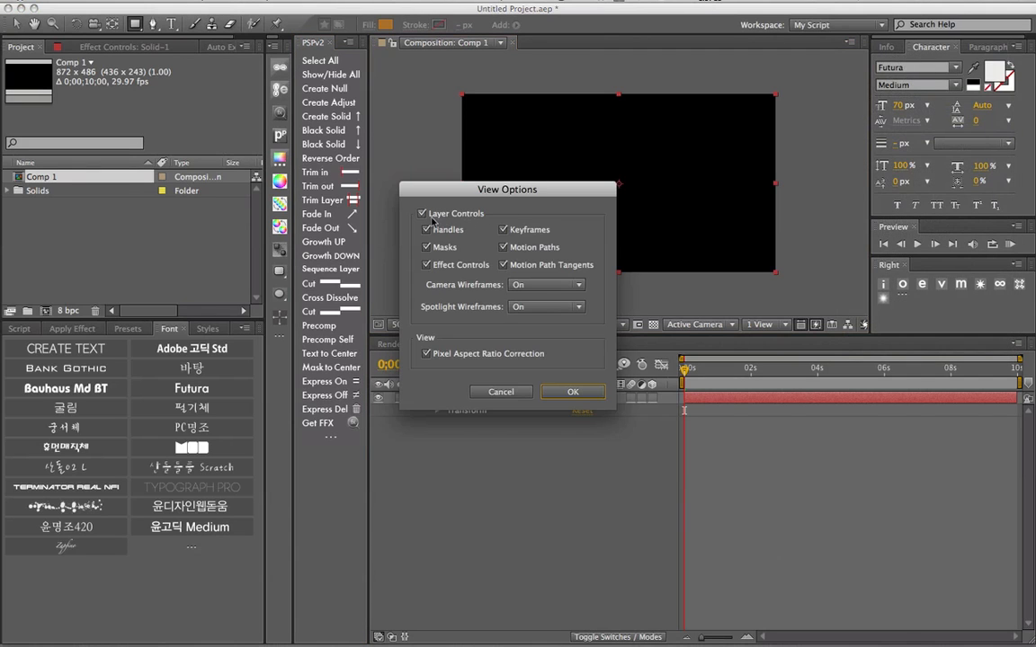
left_click(423, 213)
left_click(423, 213)
left_click(573, 391)
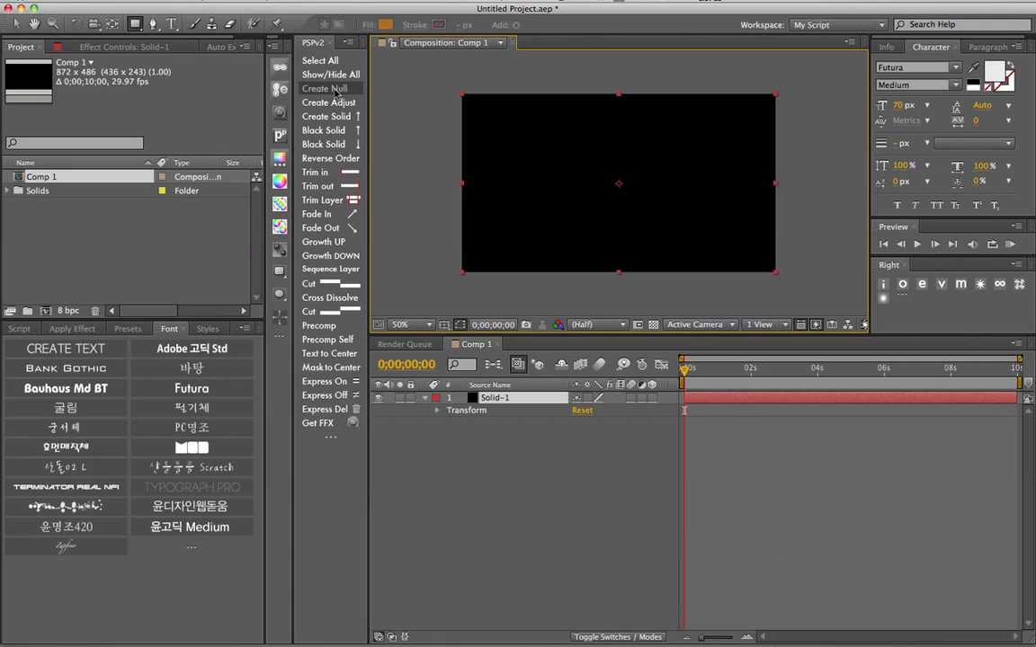
Remove Solid-1 from Comp 1 and add a null layer with the Create Null script
left_click(541, 440)
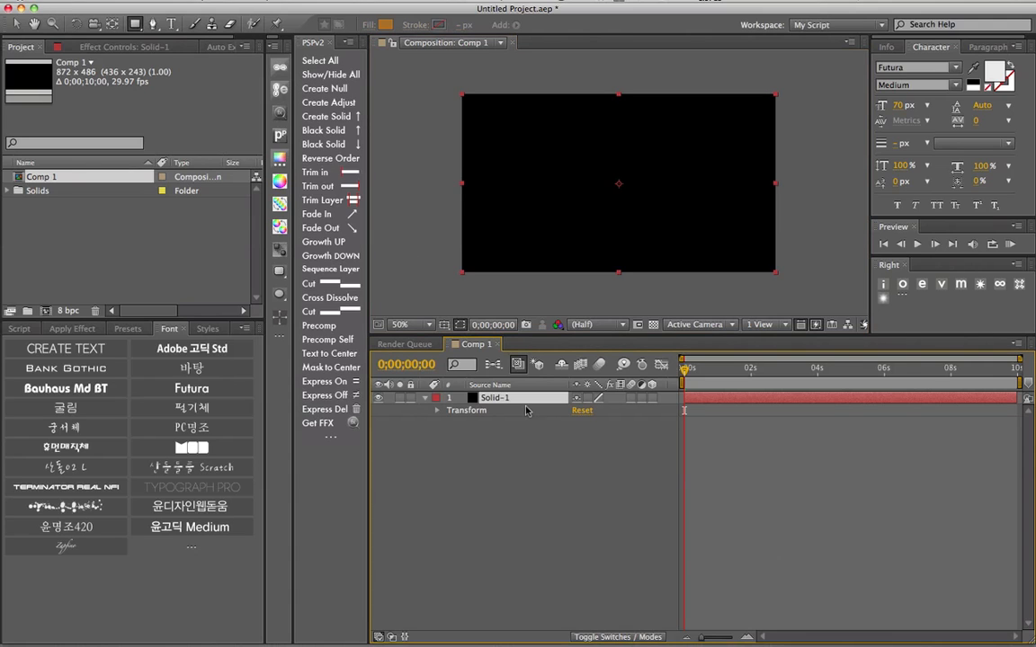
key("Delete")
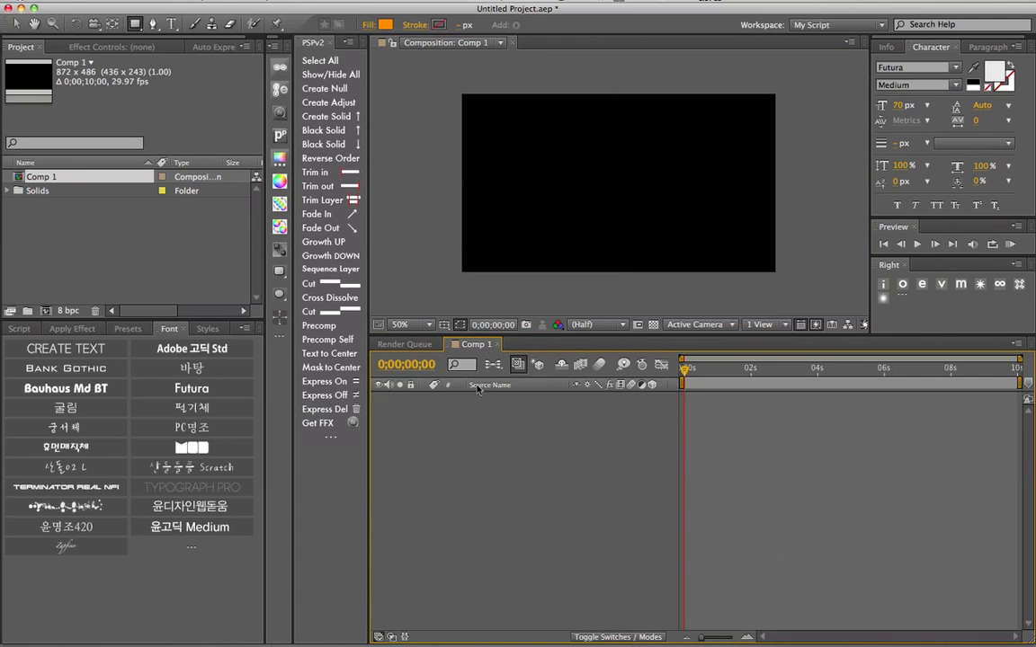
left_click(324, 88)
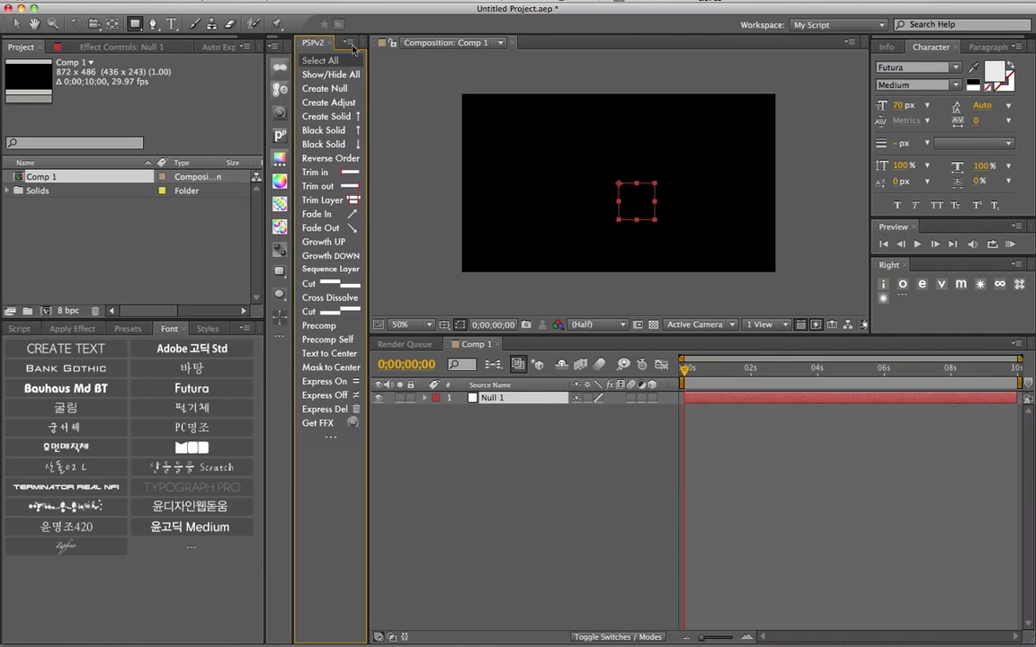
Look over the built-in new-layer types for comparison, and delete the null layer from Comp 1
left_click(267, 2)
mouse_move(277, 13)
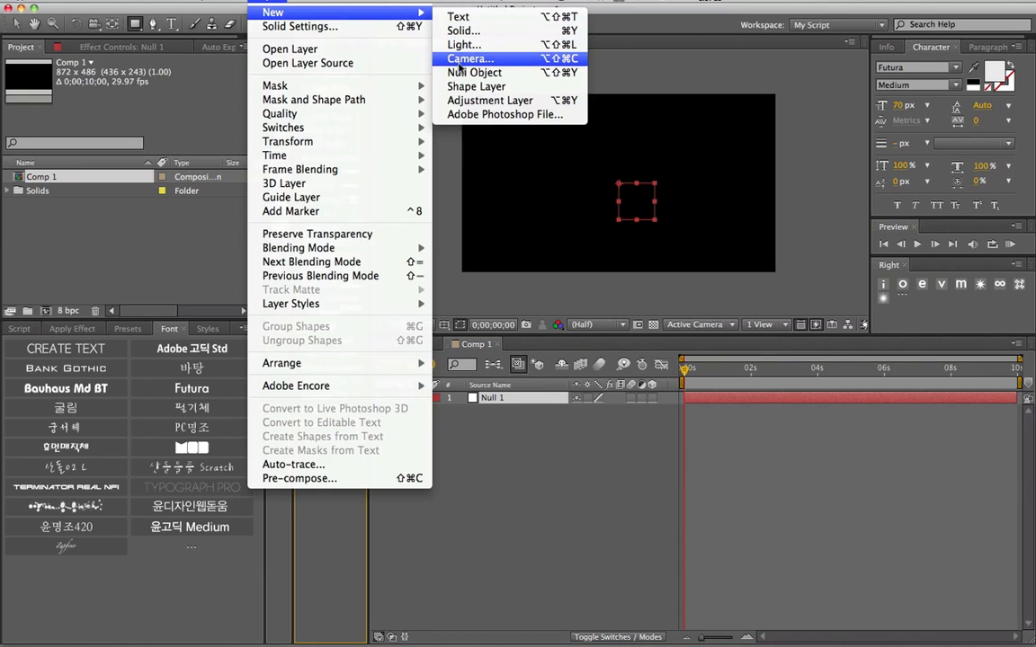
left_click(491, 440)
left_click(490, 415)
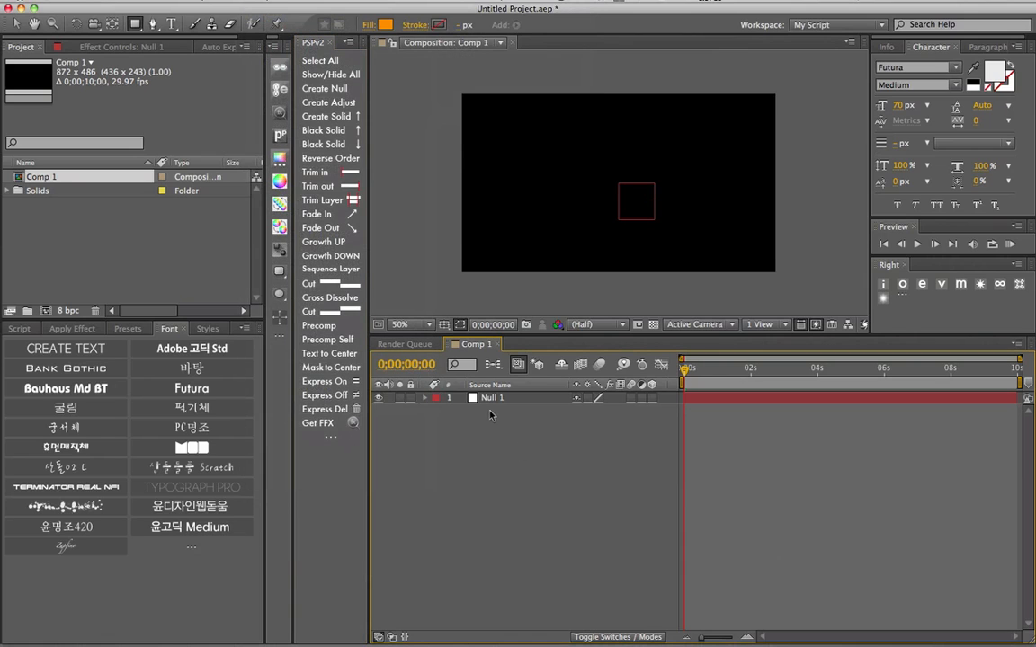
left_click(491, 401)
key("Delete")
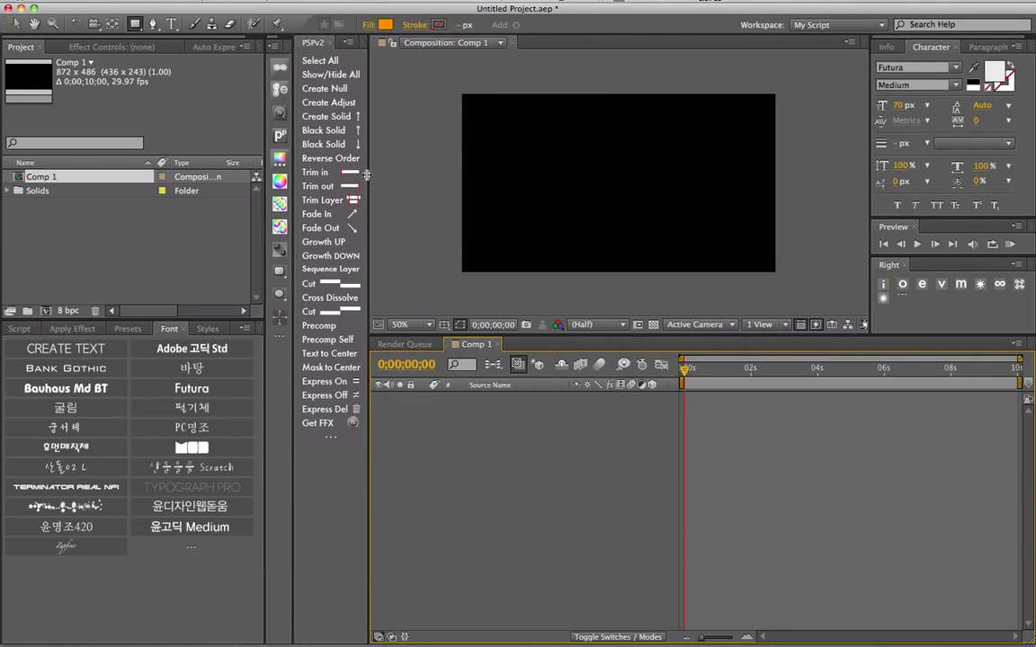
Add five black solids with the upward Black Solid script, and insert a null above the fourth one with Create Null
left_click(322, 131)
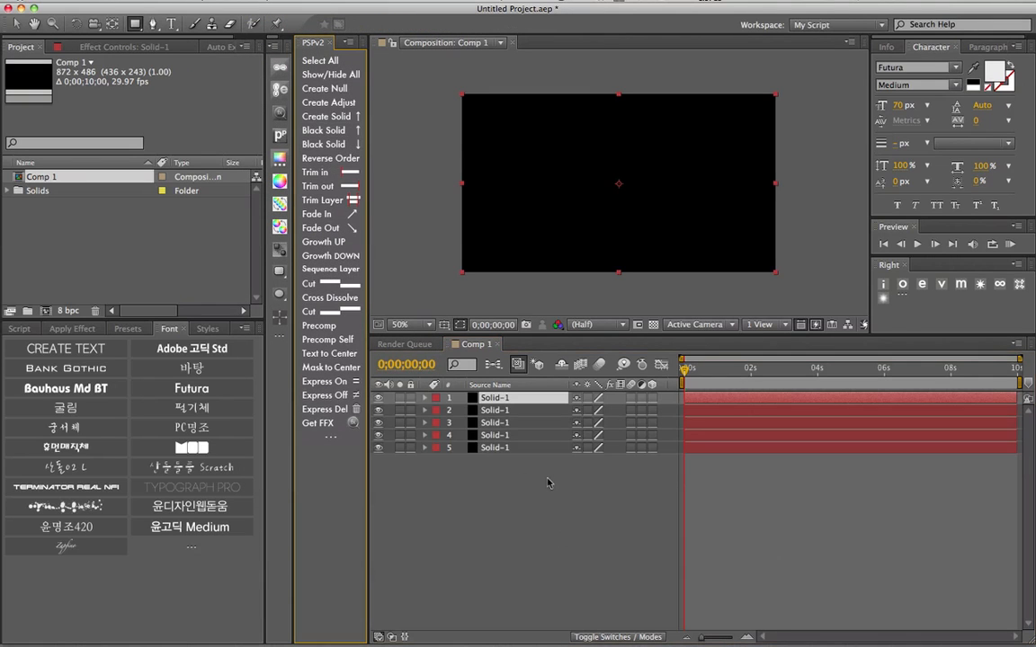
left_click(525, 546)
left_click(508, 438)
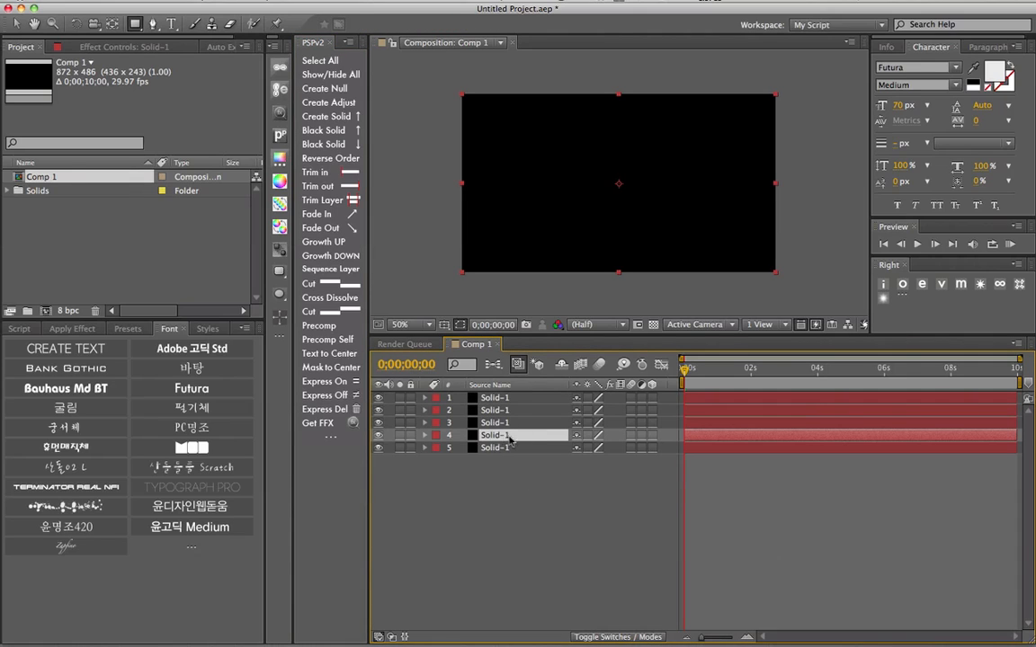
left_click(319, 87)
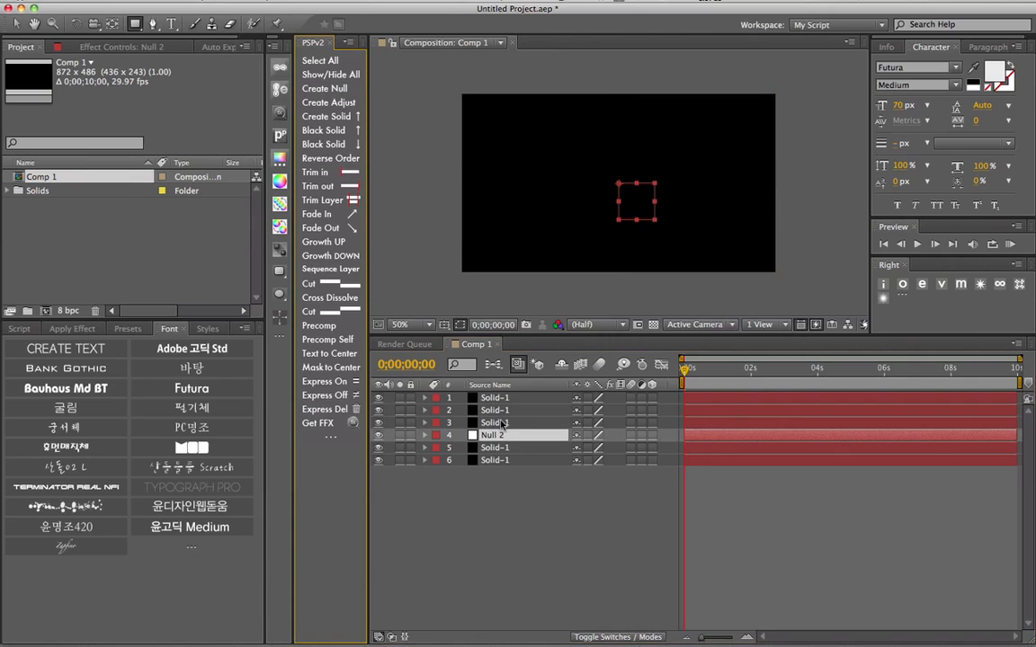
left_click(509, 489)
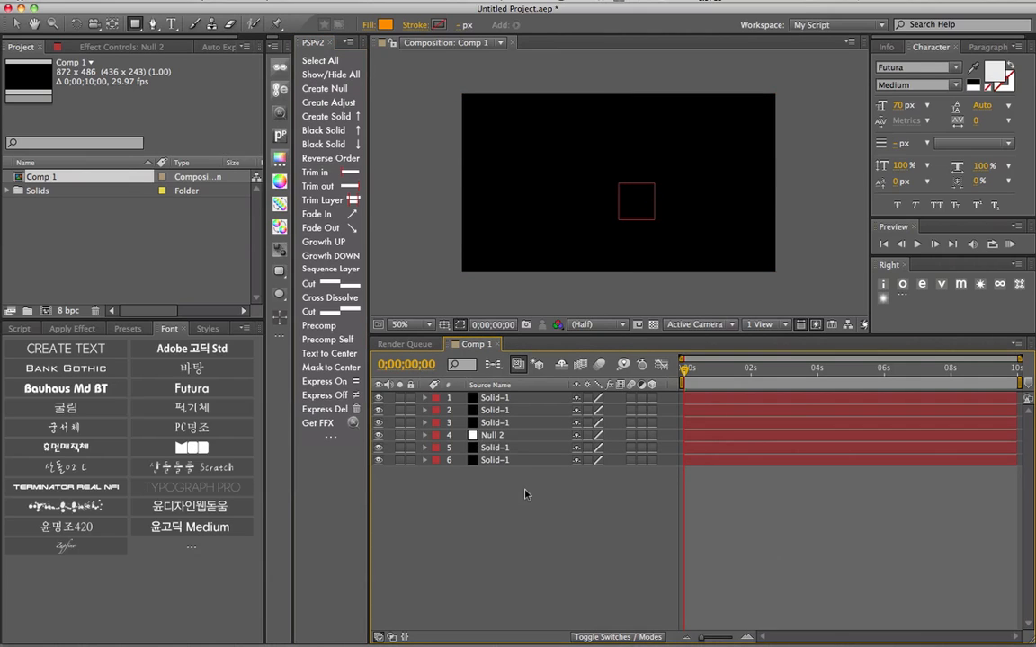
Select layers 3 to 6 together, insert a null above them with the Create Null script, and clear the selection
left_click_drag(528, 485, 496, 428)
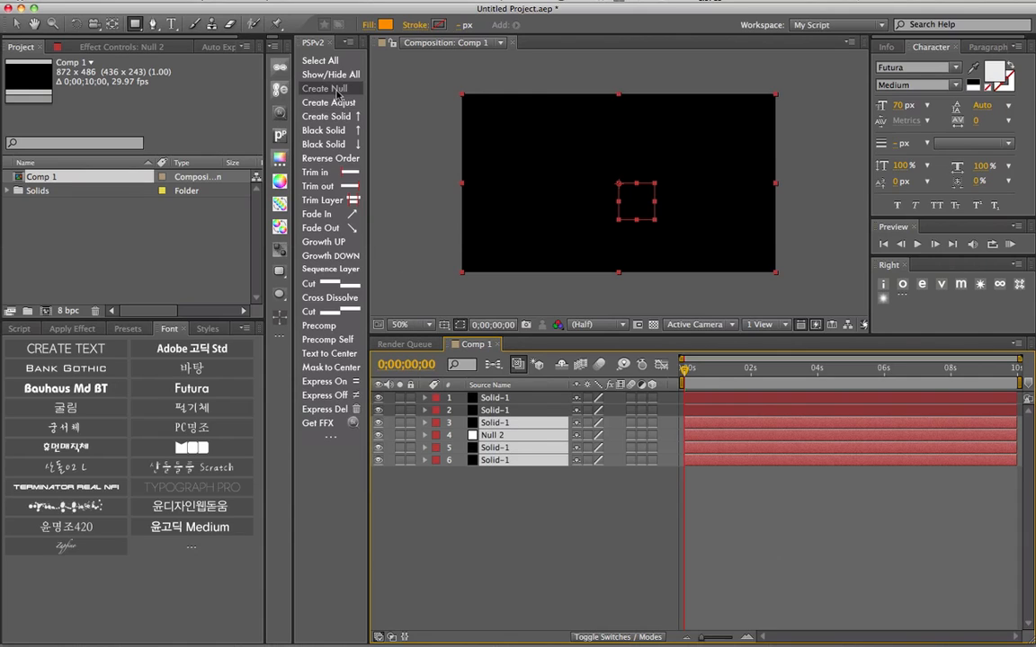
left_click(323, 88)
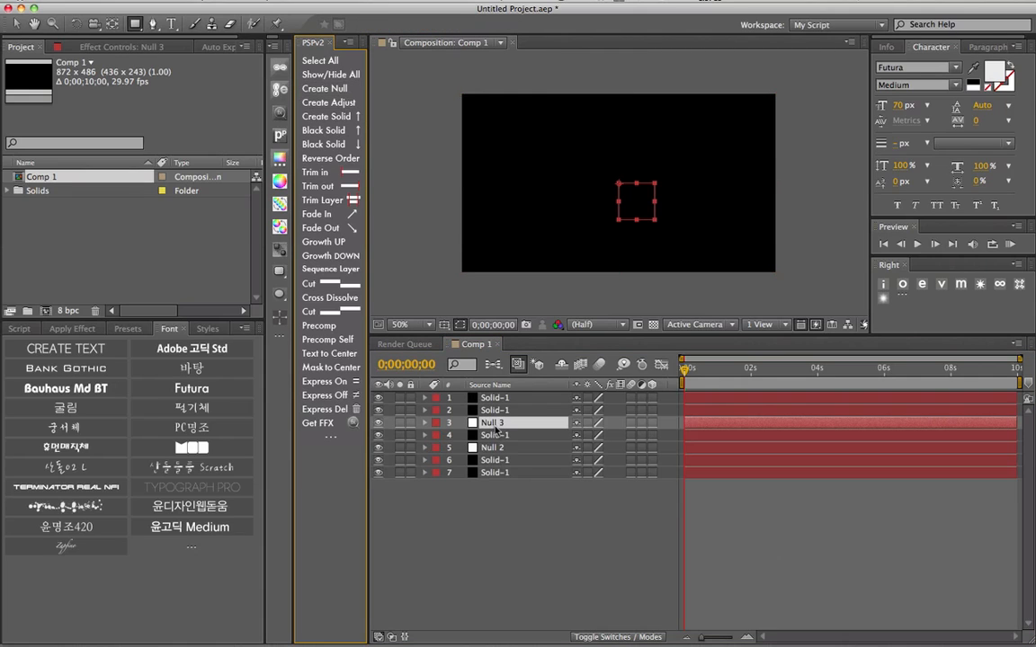
left_click(530, 511)
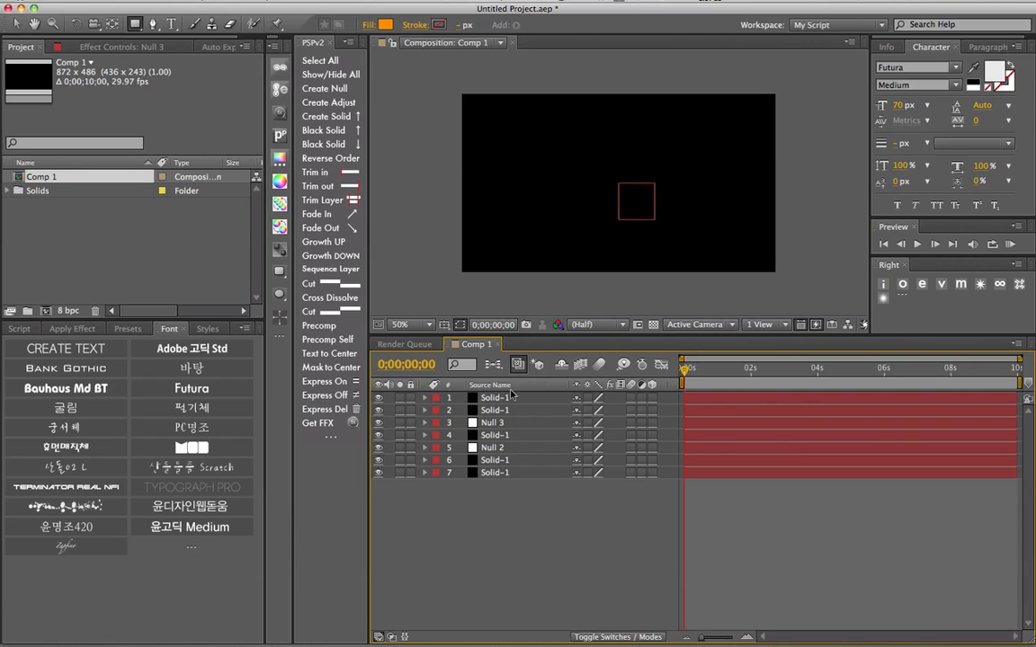
Run the Create Null script with no layer selected, and remove all layers from Comp 1
left_click(252, 2)
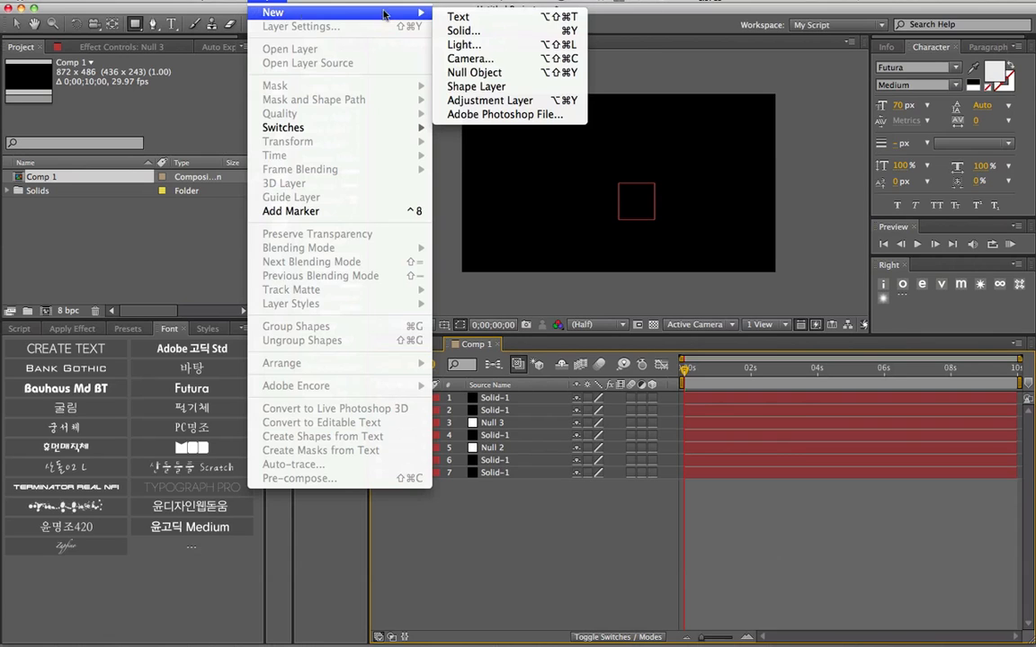
left_click(275, 4)
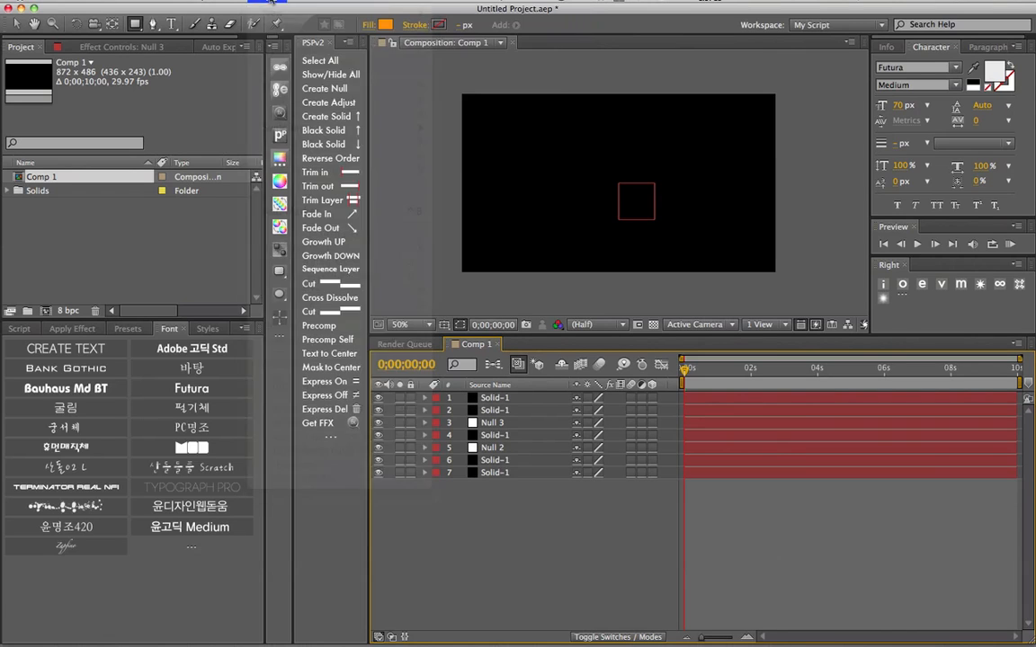
left_click(337, 91)
left_click_drag(538, 508, 486, 387)
key("Delete")
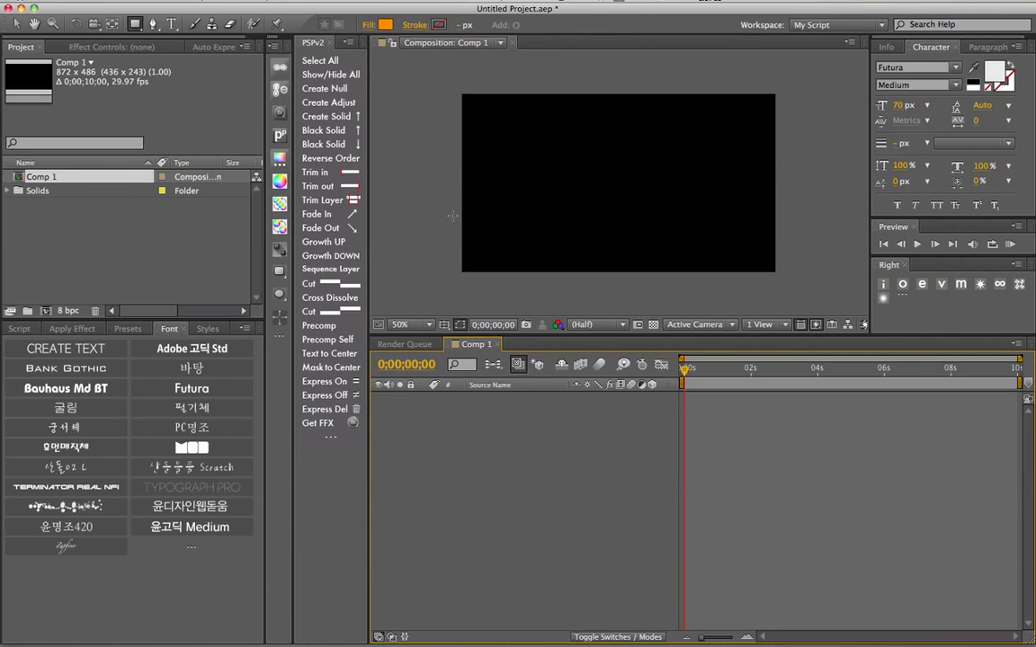
Add a null to the empty Comp 1 with the Create Null script, and delete it
left_click(325, 88)
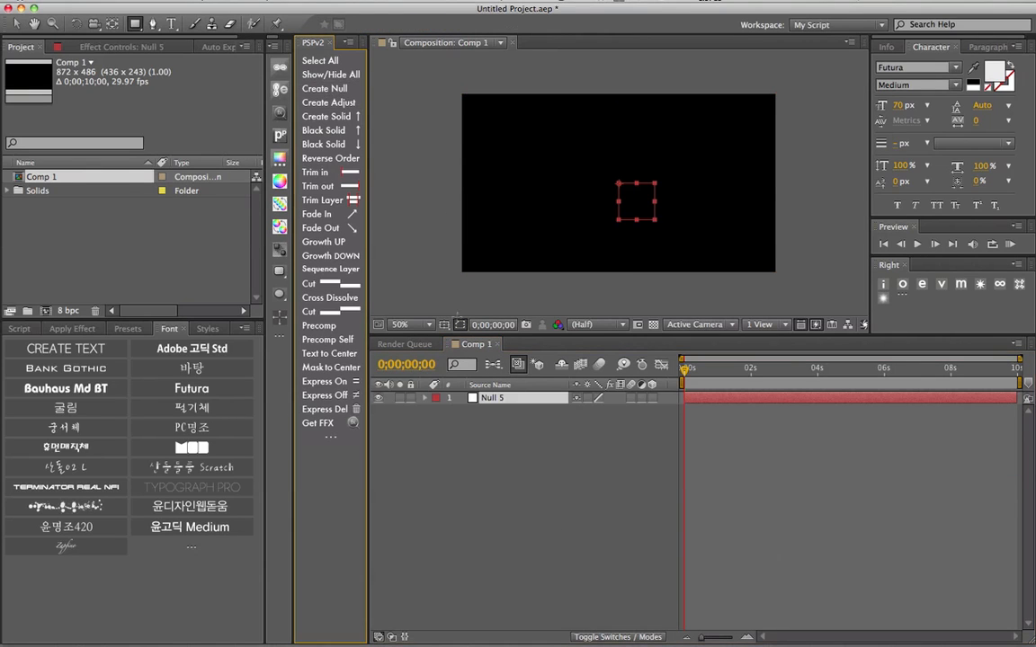
left_click(494, 411)
left_click(497, 401)
key("Delete")
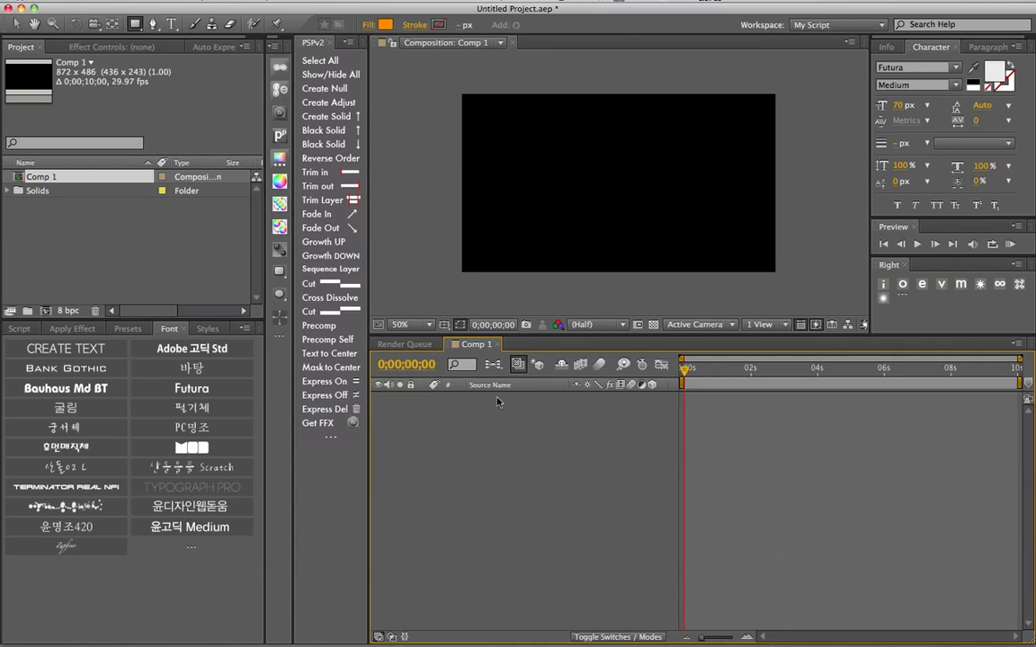
Add an adjustment layer with the Create Adjust script, and stack six black solids beneath it with the downward Black Solid script
left_click(348, 105)
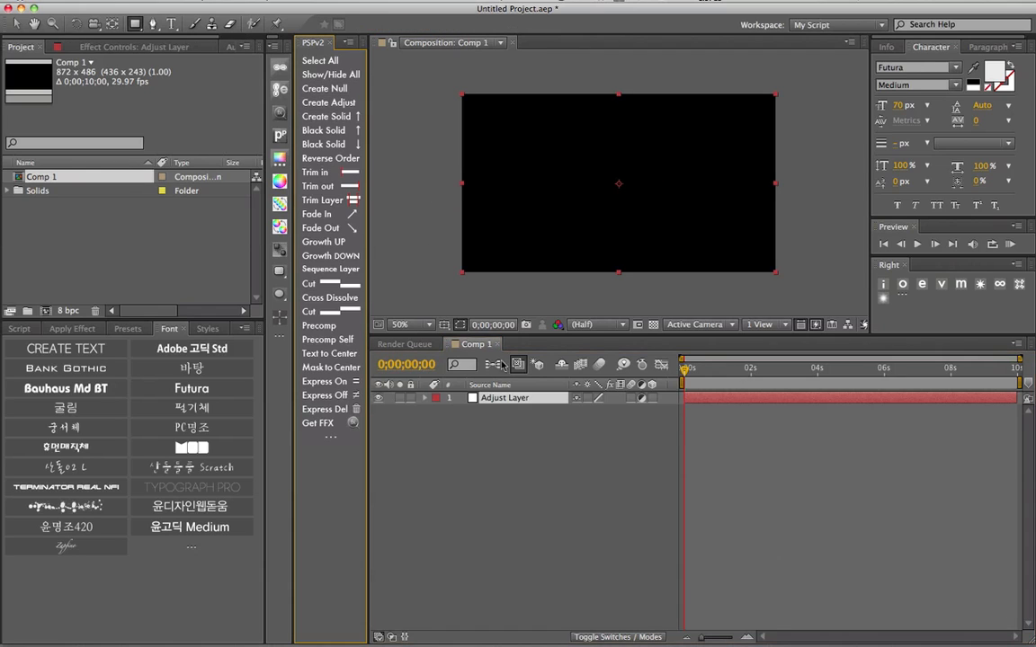
left_click(346, 143)
left_click(346, 144)
left_click(346, 144)
left_click(346, 144)
left_click(346, 144)
left_click(346, 144)
left_click(496, 473)
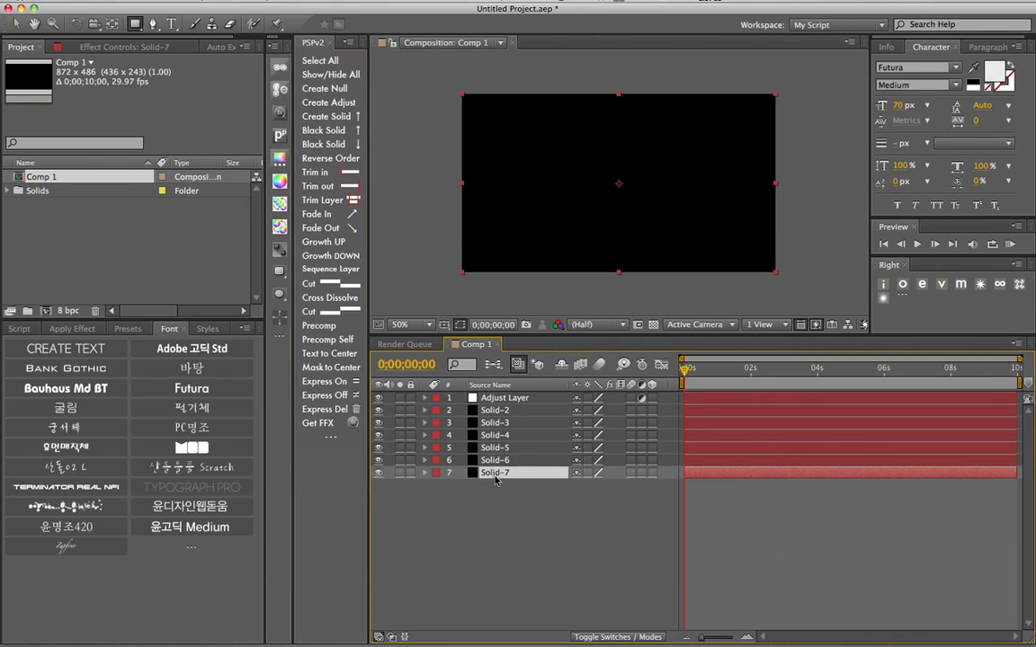
Insert adjustment layers directly above Solid-4 and Solid-6 with the Create Adjust script, and clear the selection
left_click(504, 439)
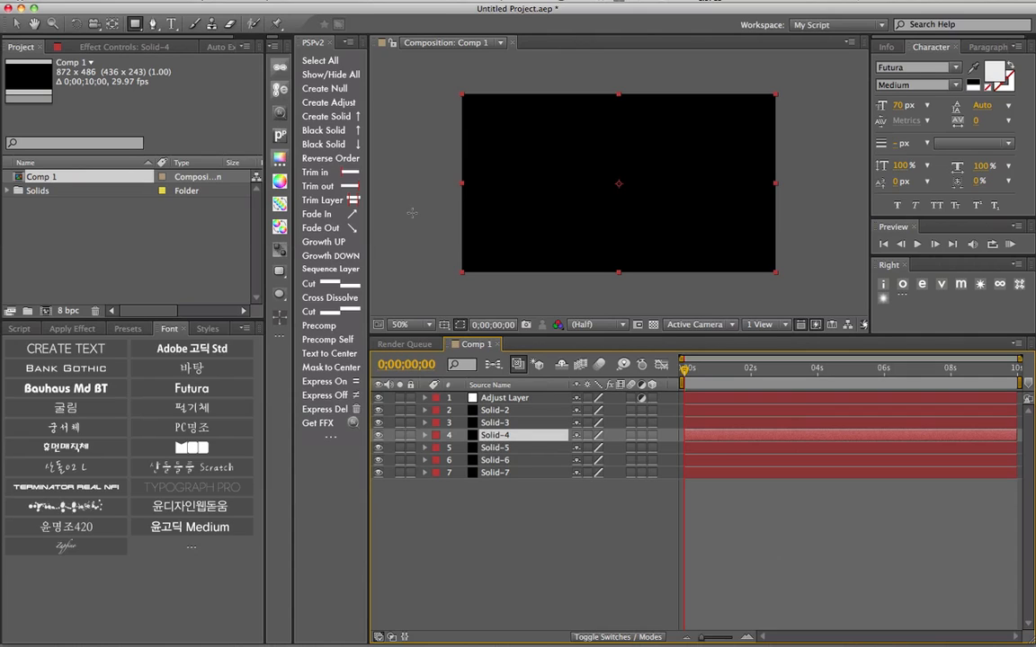
left_click(325, 103)
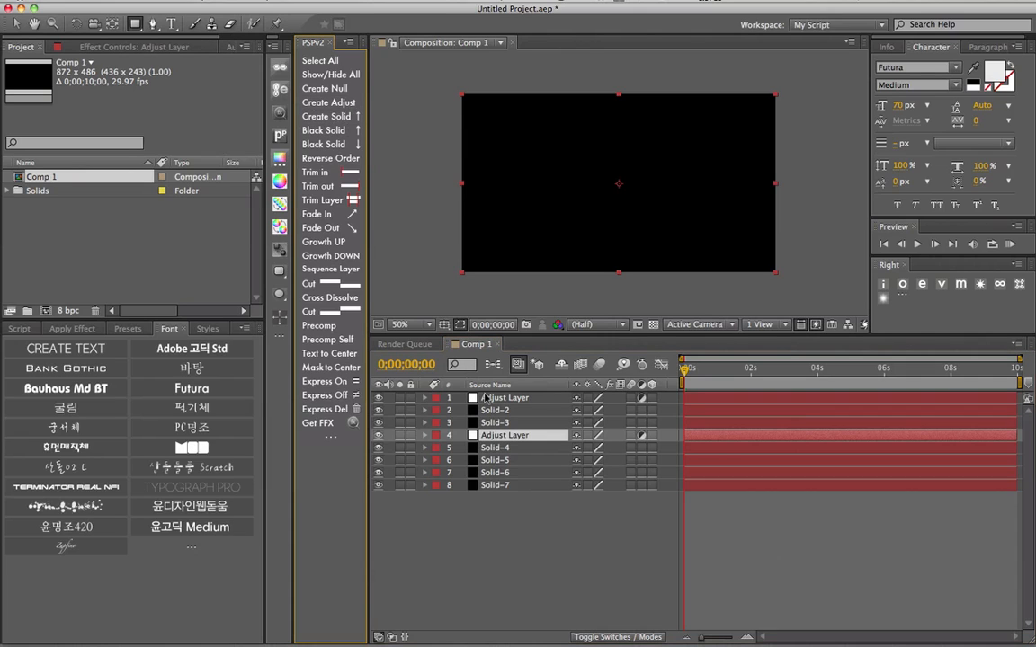
left_click(502, 473)
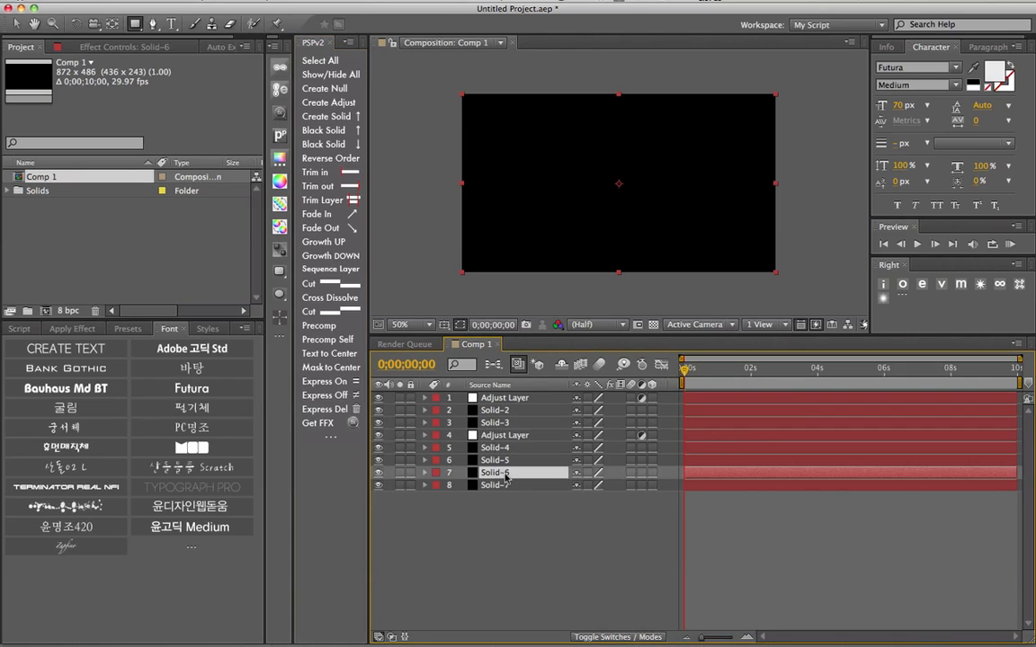
left_click(346, 107)
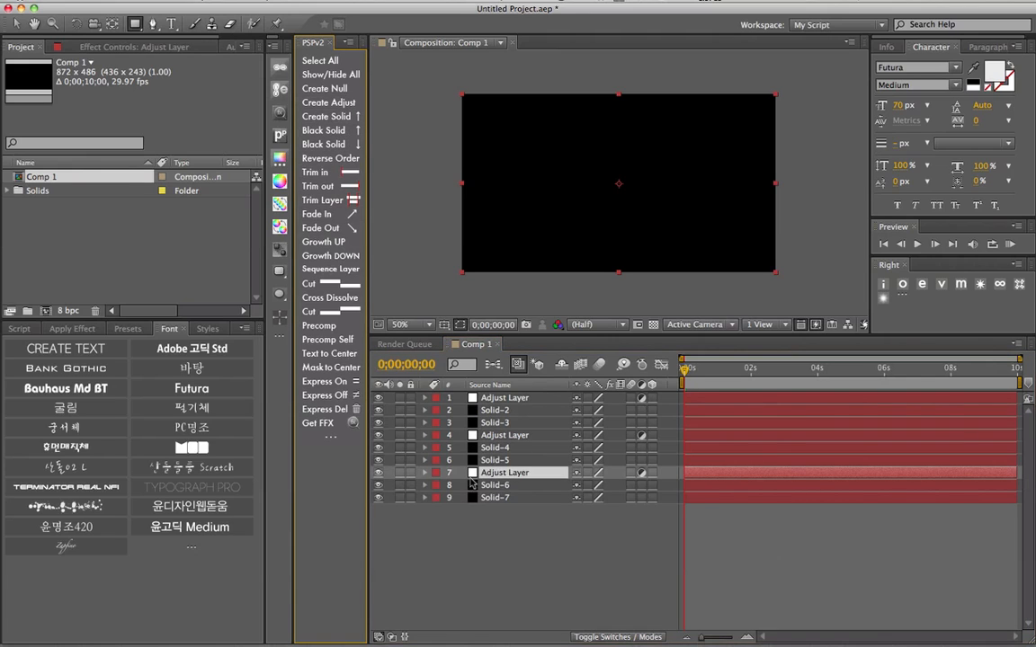
left_click(505, 532)
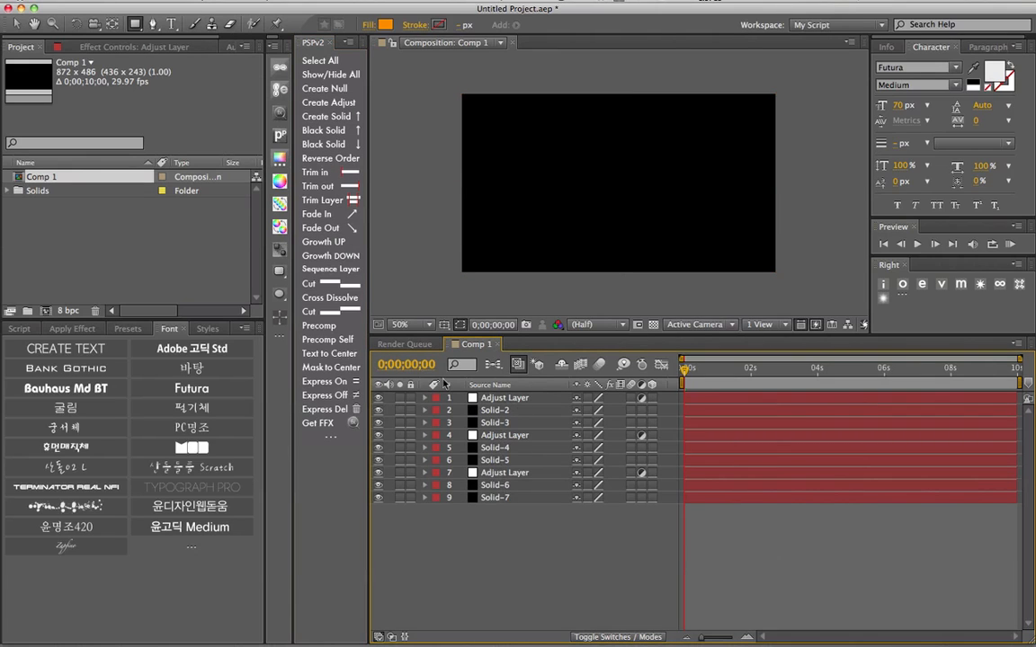
Add an adjustment layer at the top of the stack with the Create Adjust script, and delete all layers from Comp 1
left_click(340, 102)
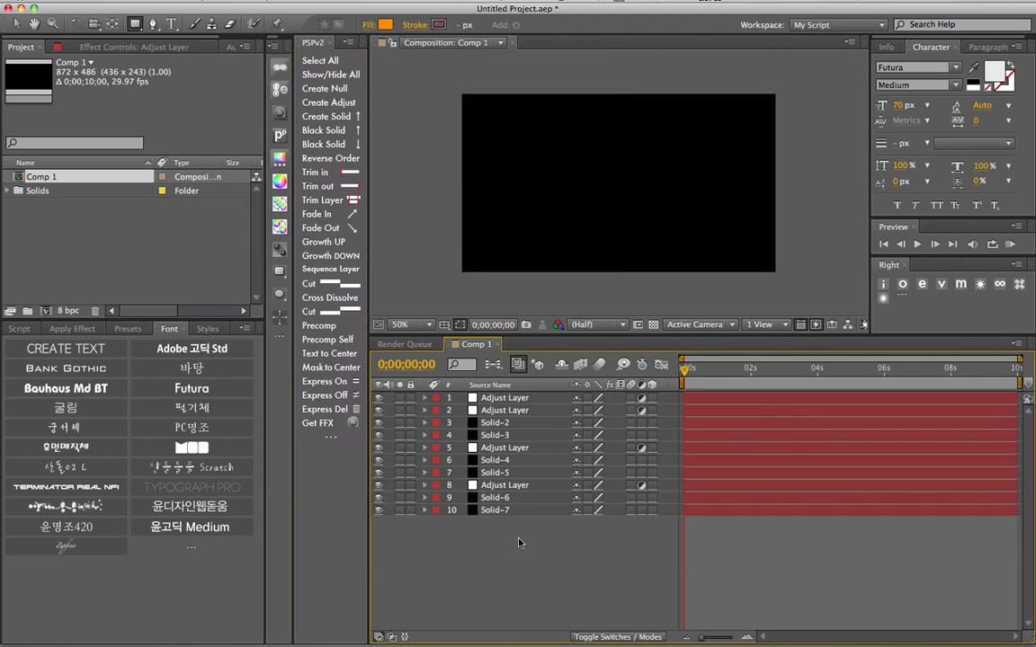
key("super+a")
key("Delete")
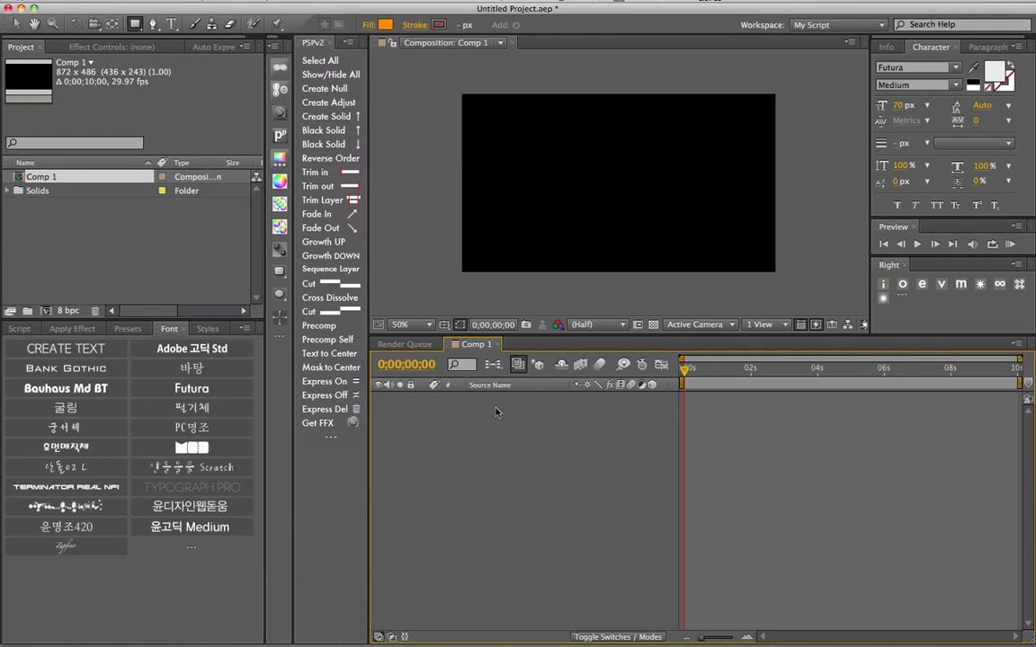
Stack six black solids with the downward Black Solid script, and insert an orange 872 x 486 px solid directly below Solid-3 with Create Solid
left_click(347, 146)
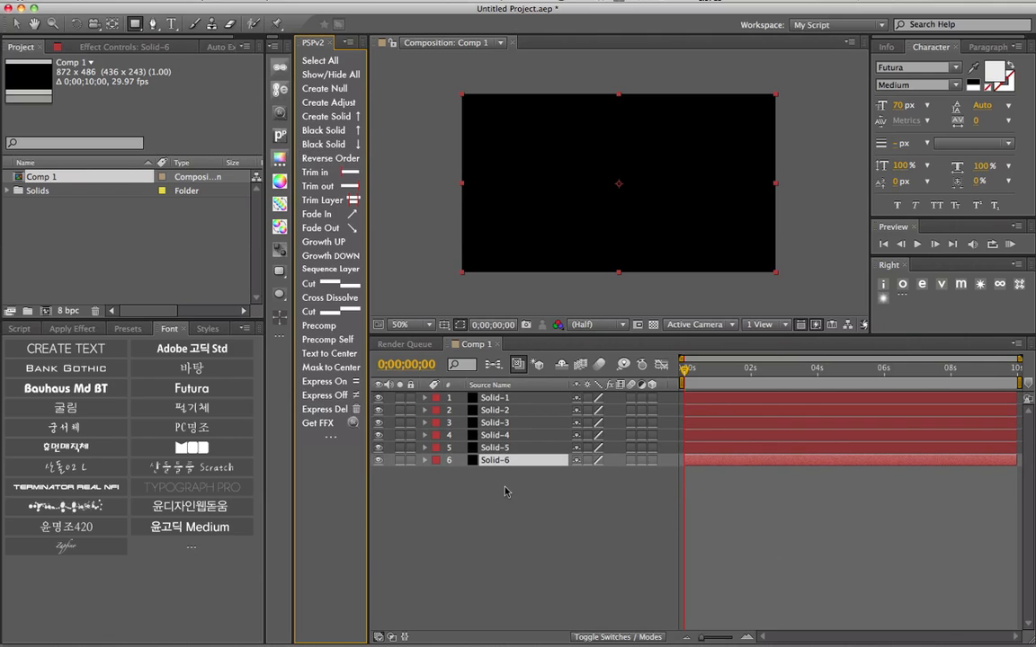
left_click(500, 424)
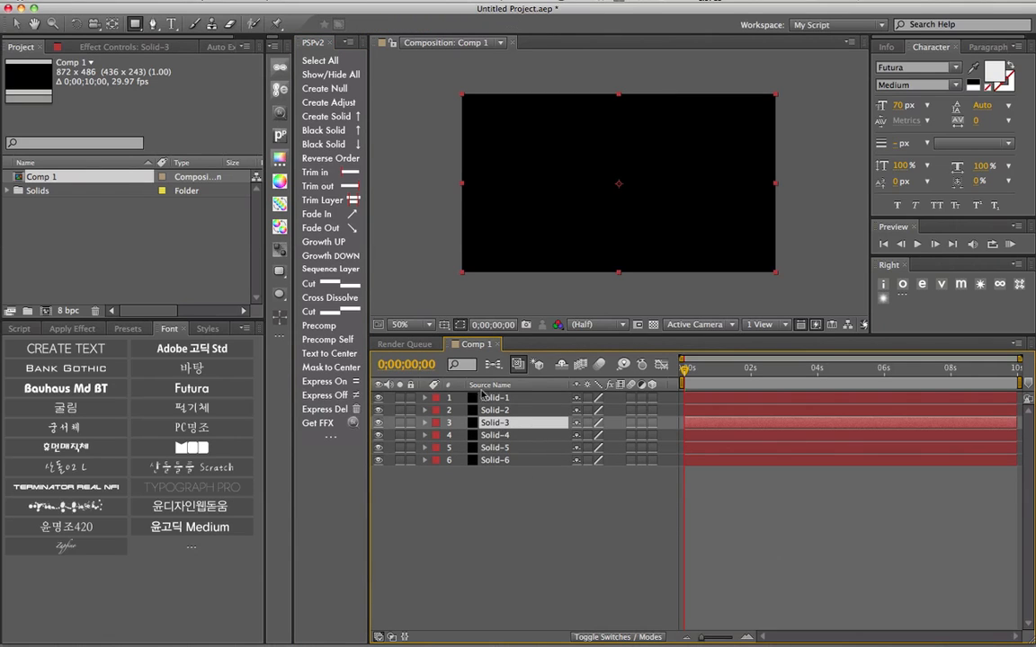
left_click(316, 116)
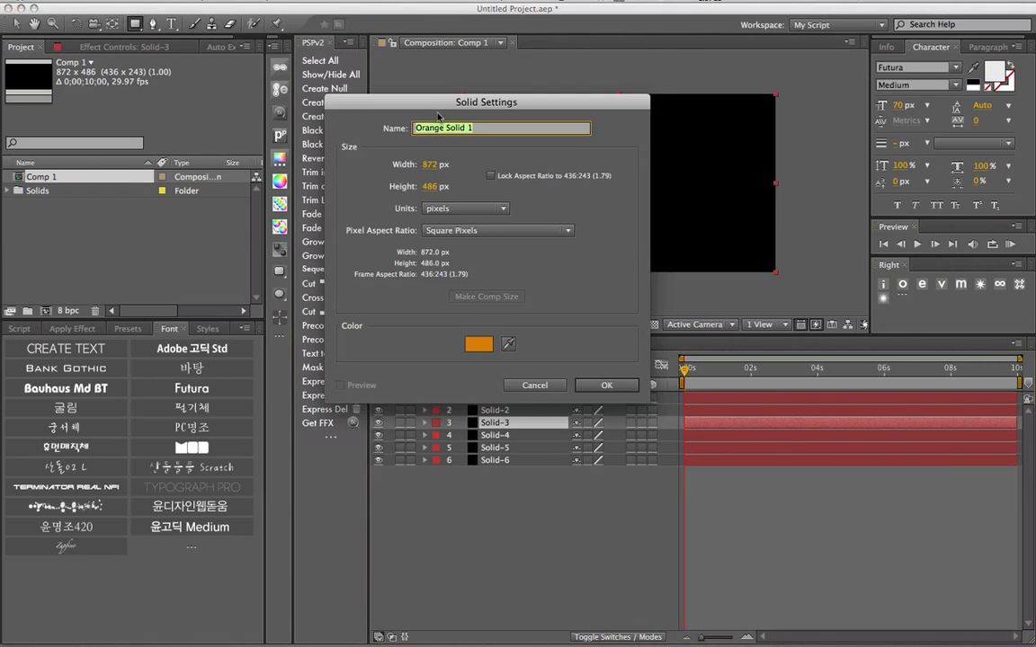
left_click_drag(436, 110, 433, 118)
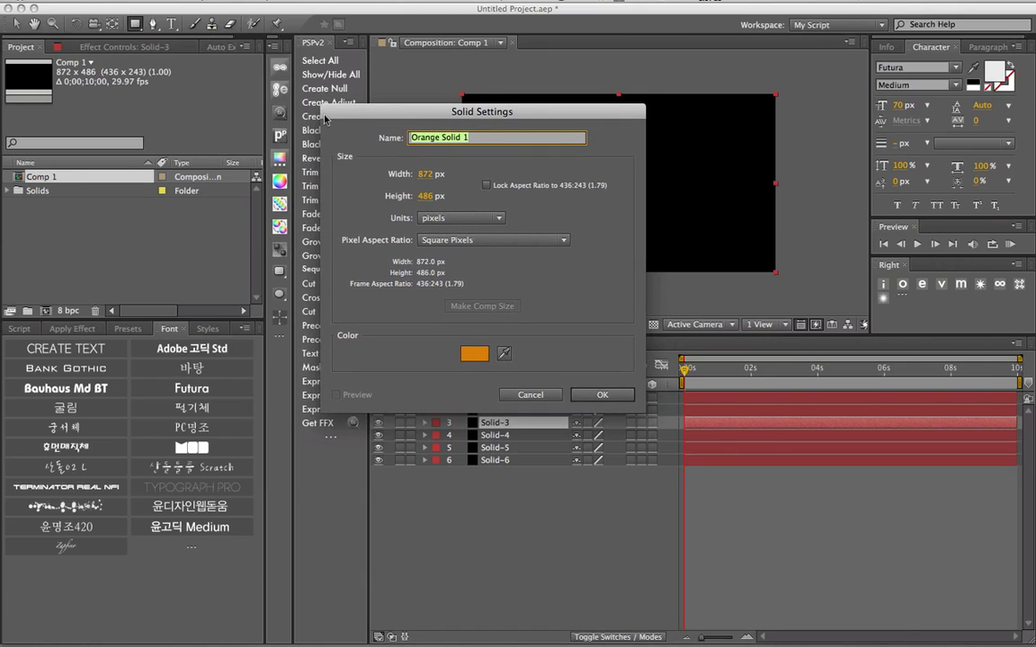
key("Tab")
key("Tab")
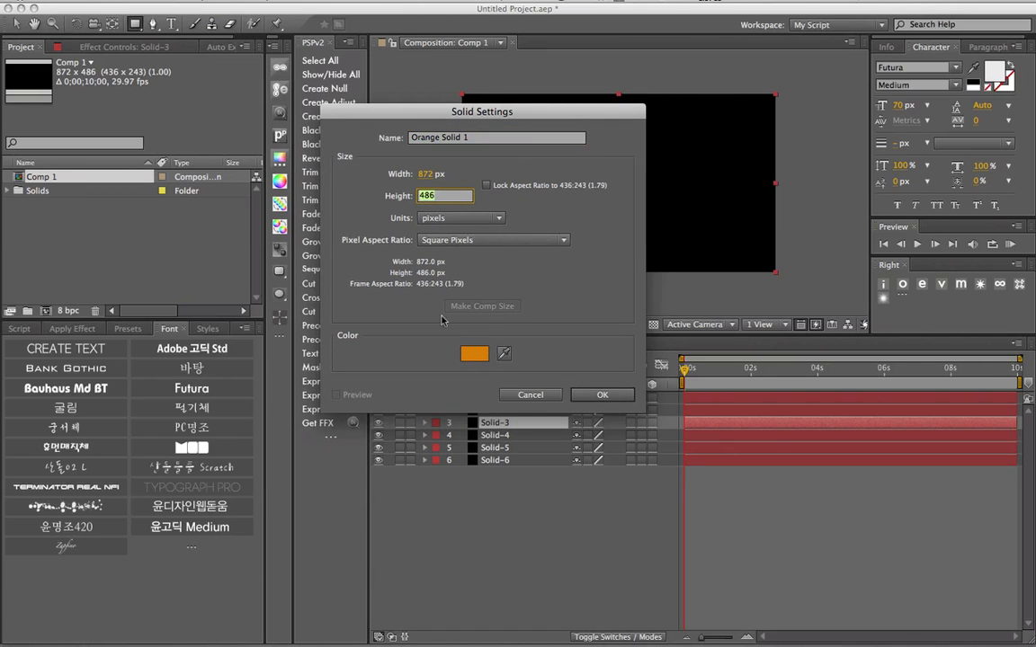
left_click(596, 394)
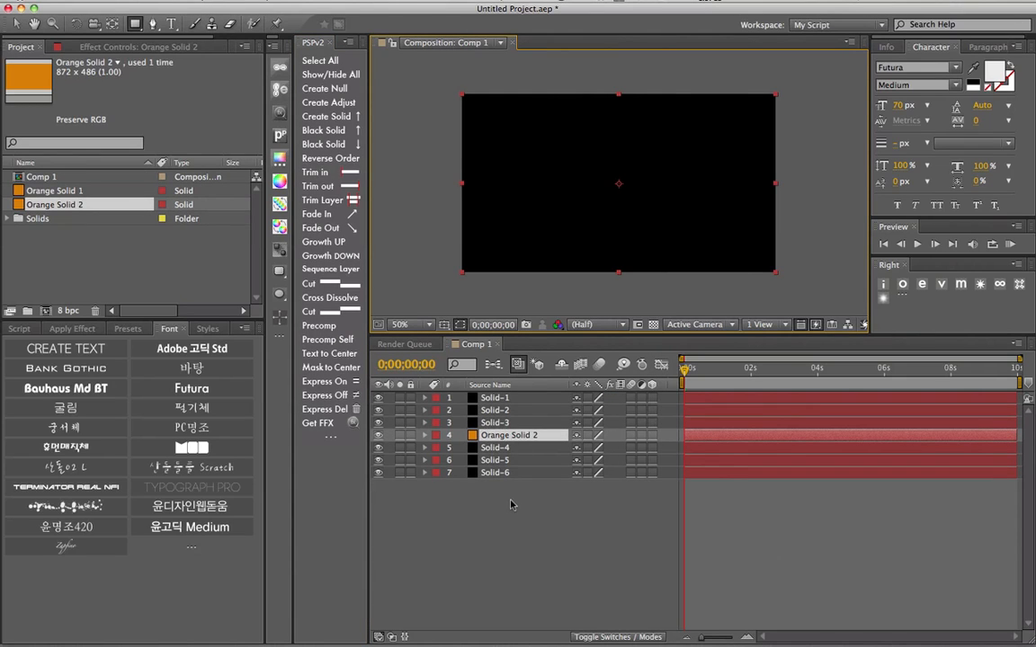
Delete the unused Orange Solid 1 item from the project
key("F2")
left_click(507, 438)
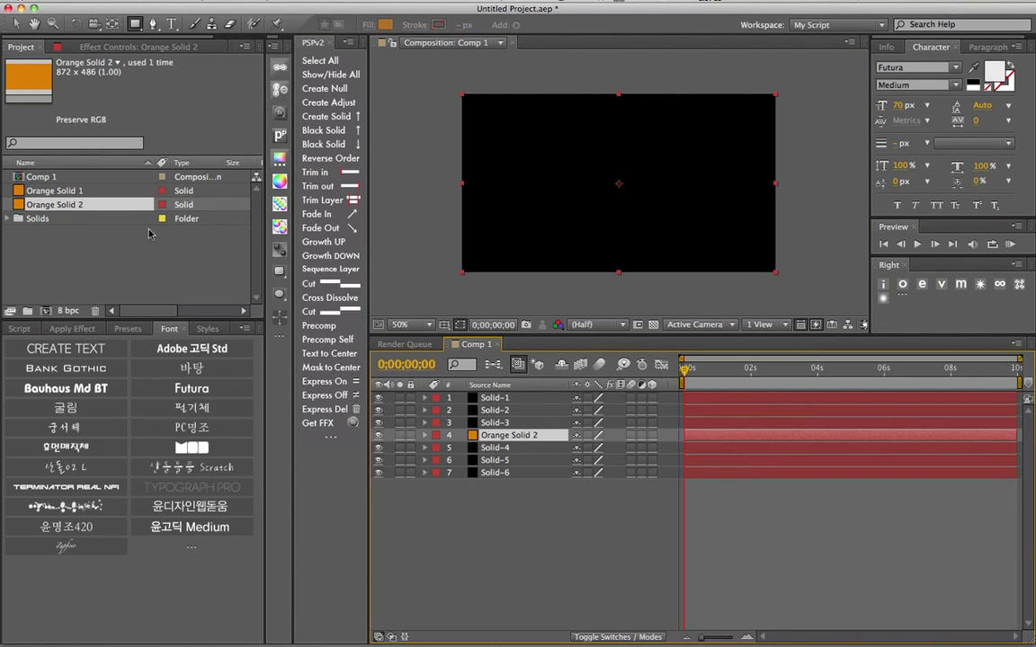
left_click(76, 195)
key("Delete")
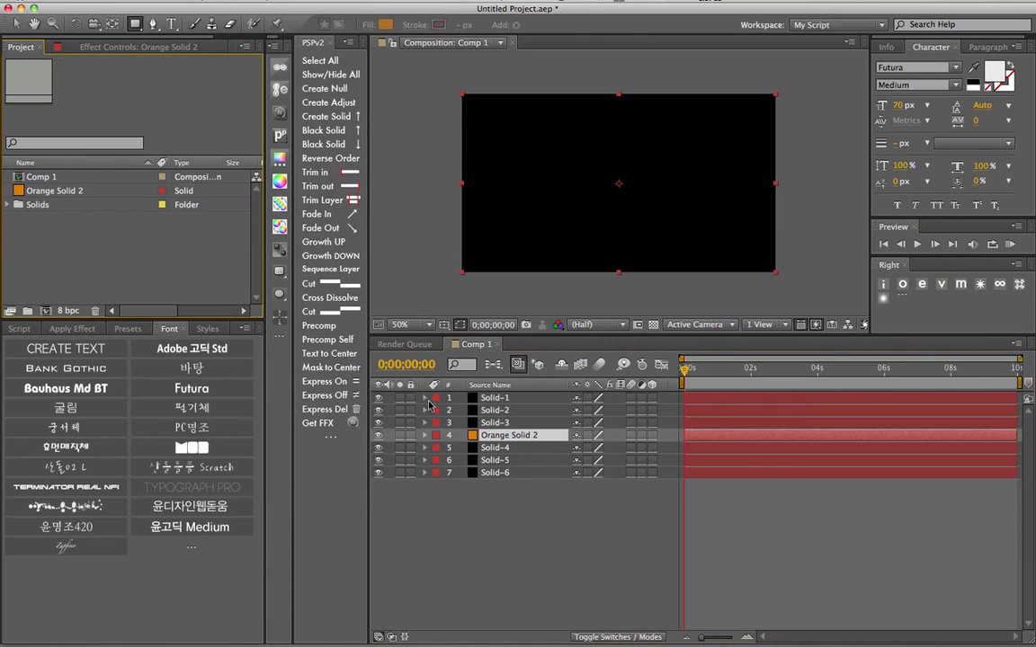
With no layer selected, add an orange 872 x 486 px solid at the top of the stack with the Create Solid script
left_click(518, 509)
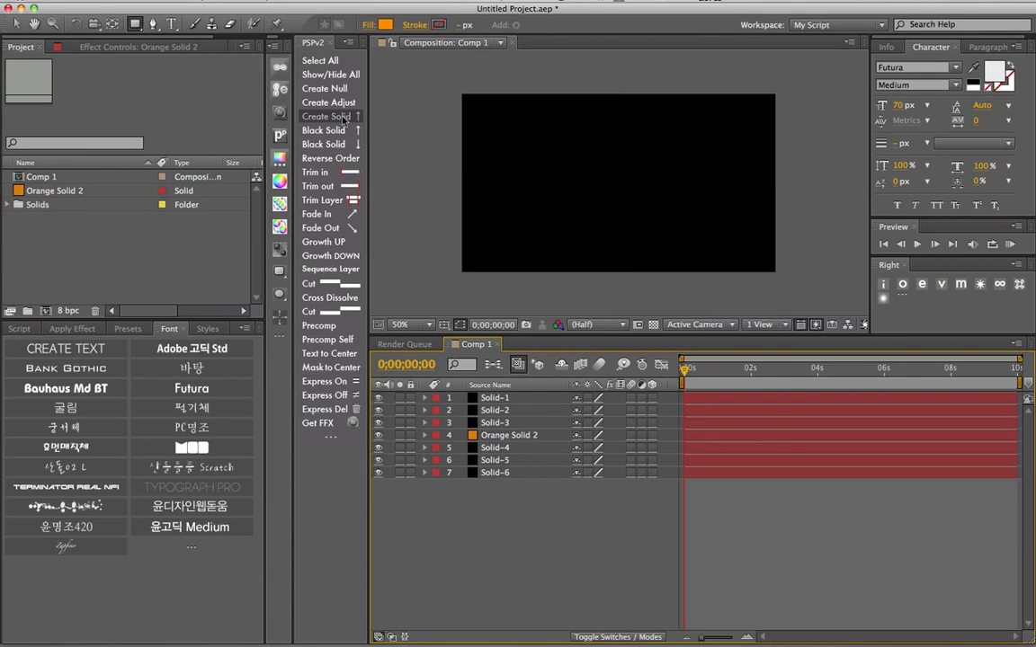
left_click(308, 104)
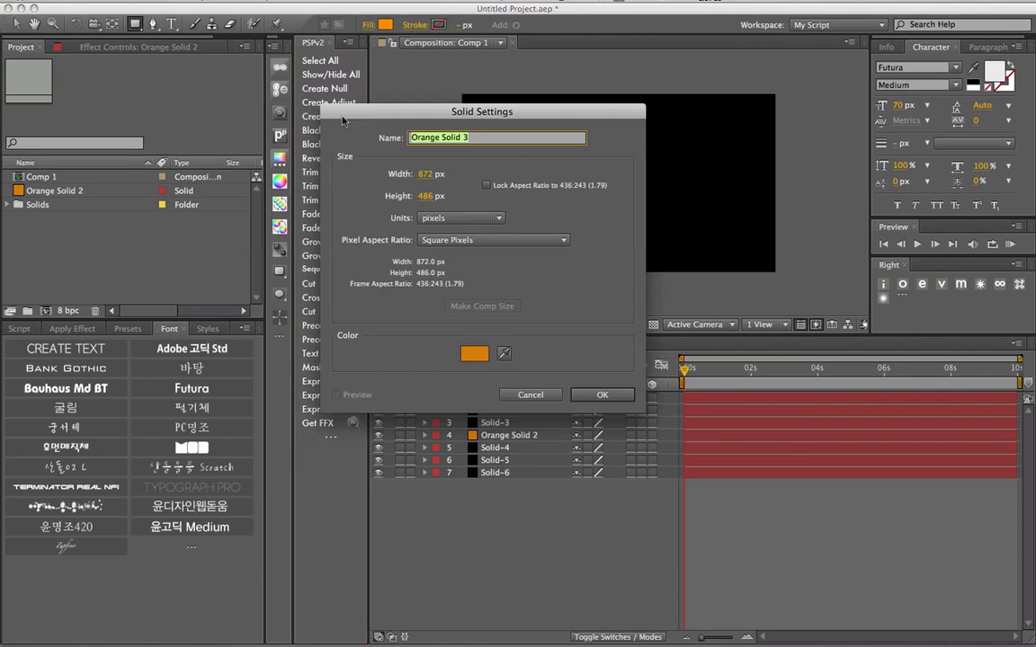
left_click(589, 396)
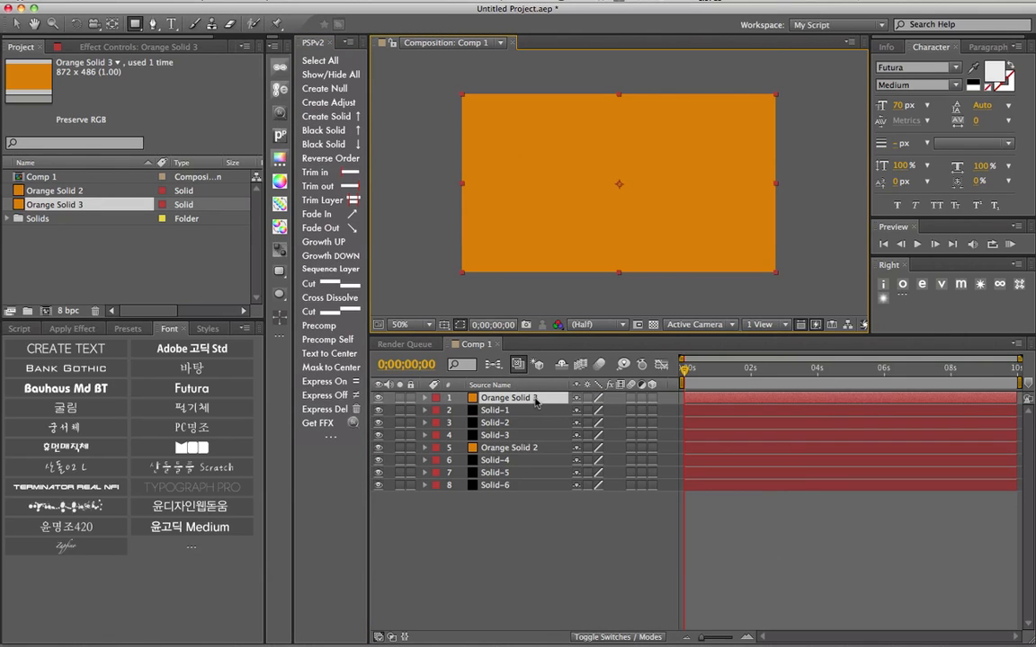
Open the Create Solid script's settings and cancel them, and duplicate the Orange Solid 3 layer
left_click(345, 120)
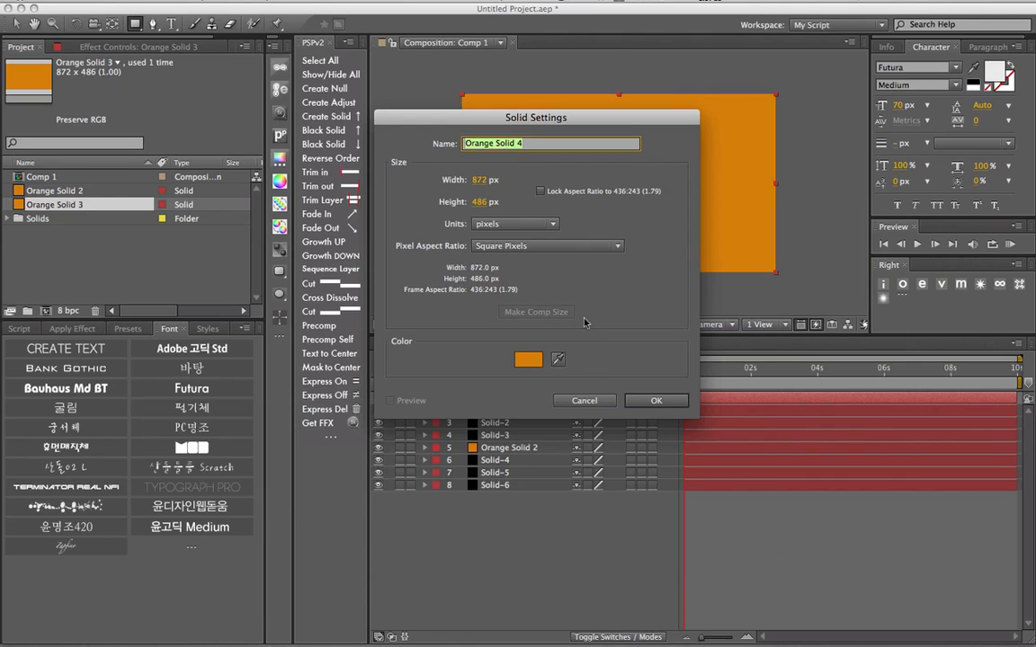
left_click(595, 401)
key("super+d")
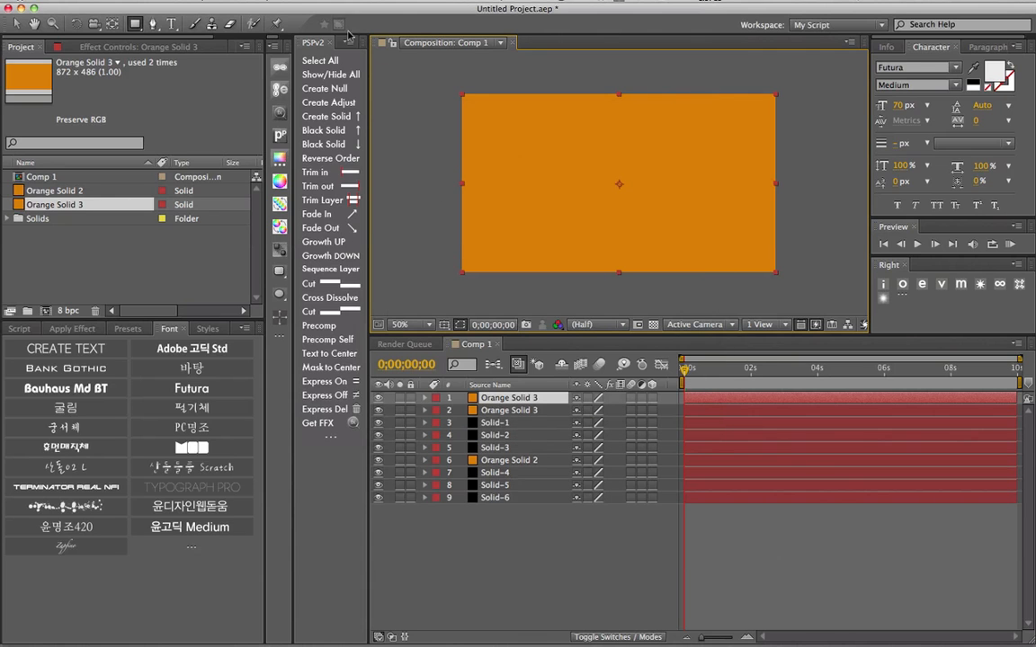
Examine After Effects' built-in new solid settings for comparison, and close them without creating a layer
left_click(270, 2)
mouse_move(272, 10)
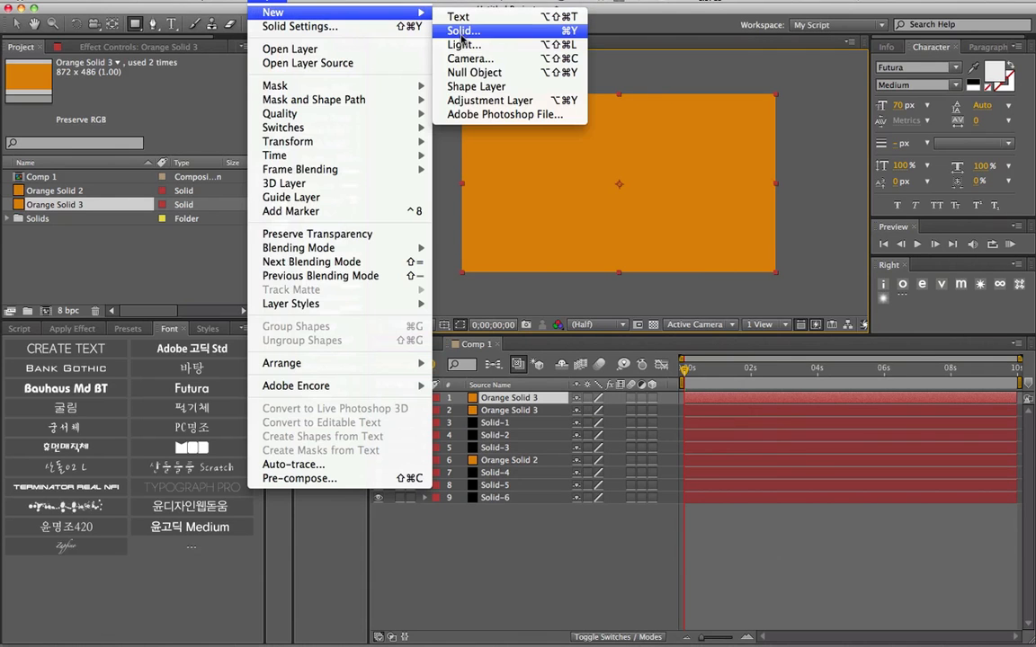
left_click(416, 29)
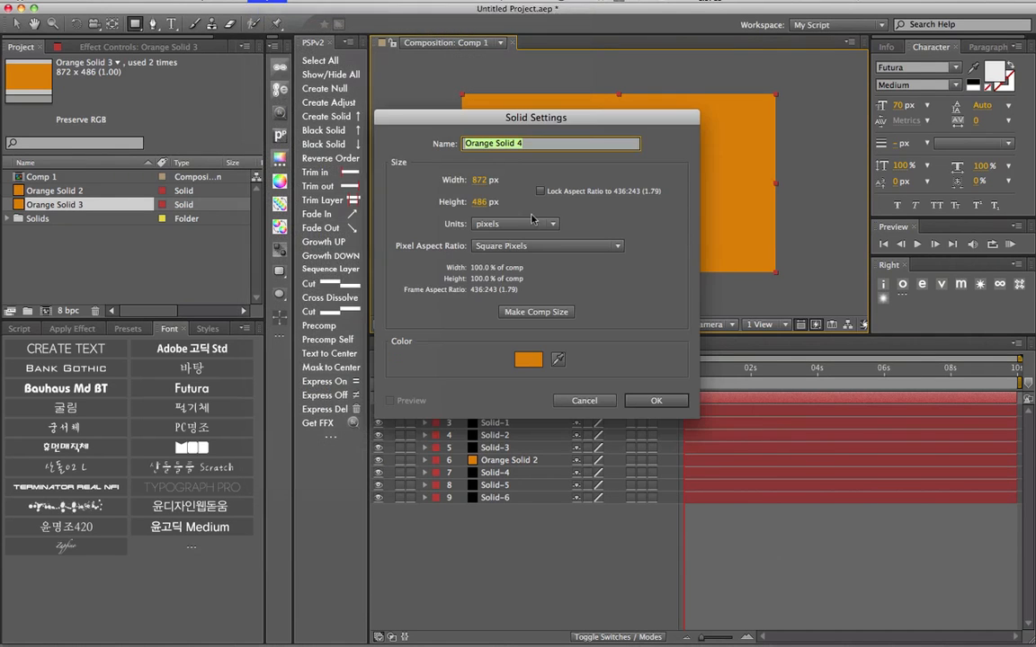
left_click(594, 403)
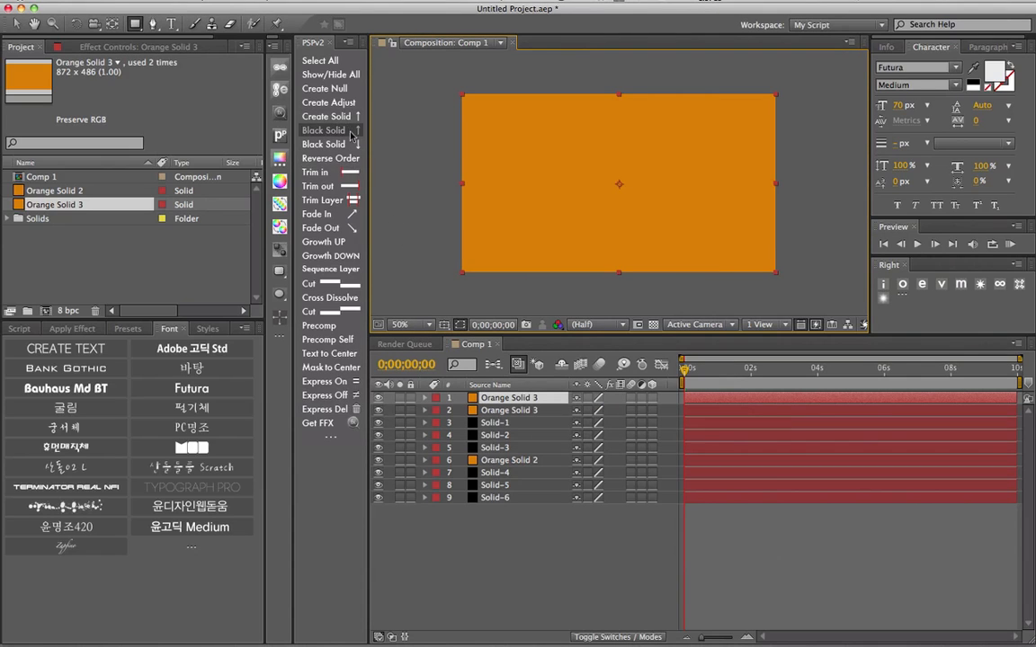
Delete all the orange and black solid layers from Comp 1
left_click(535, 542)
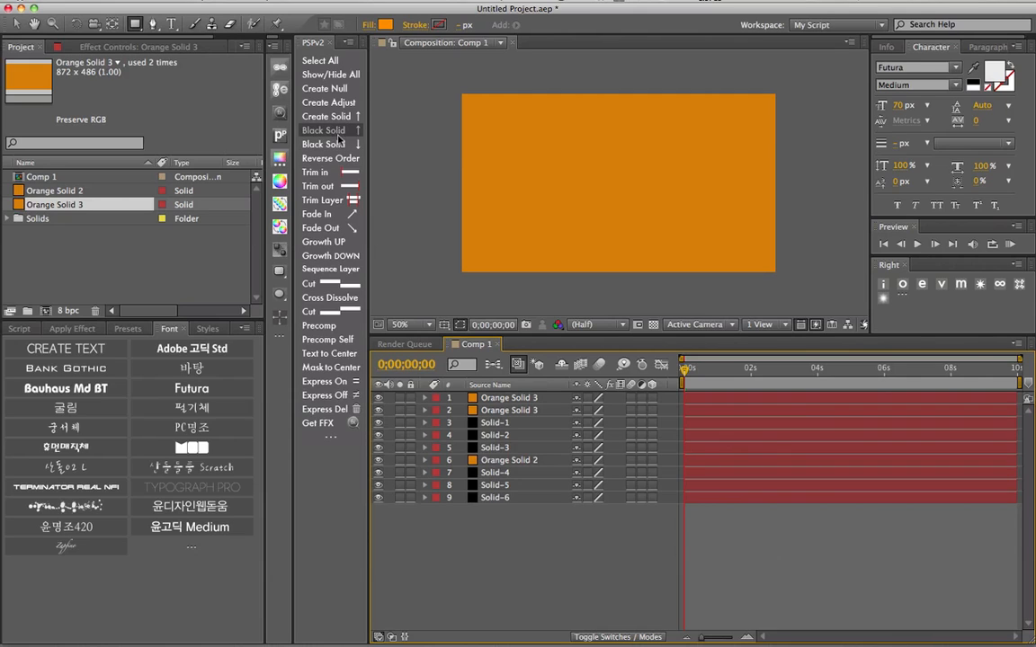
left_click_drag(552, 531, 492, 387)
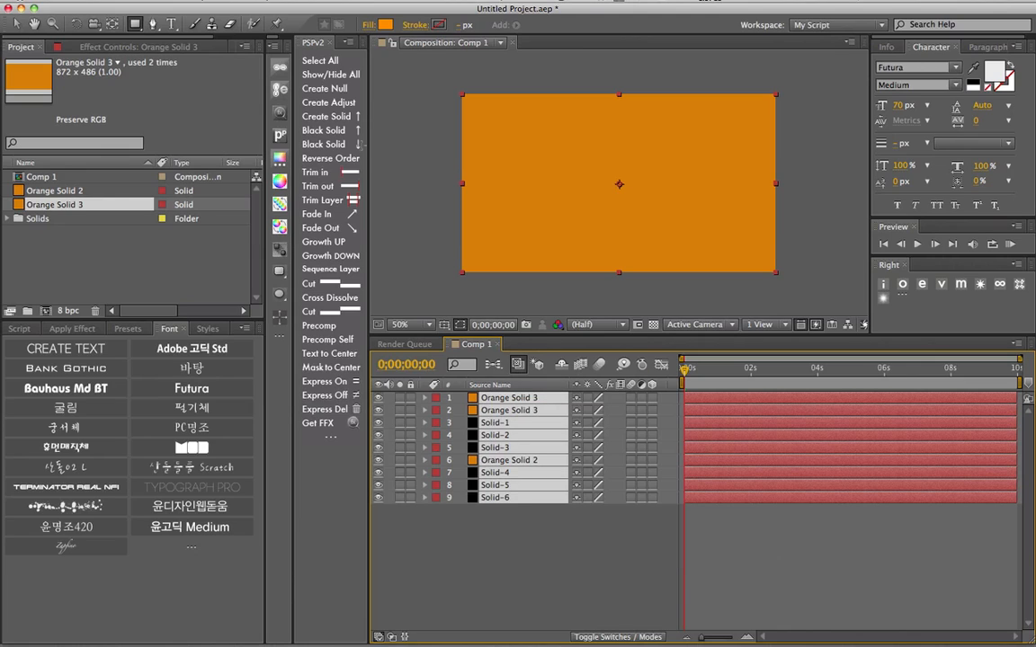
key("Delete")
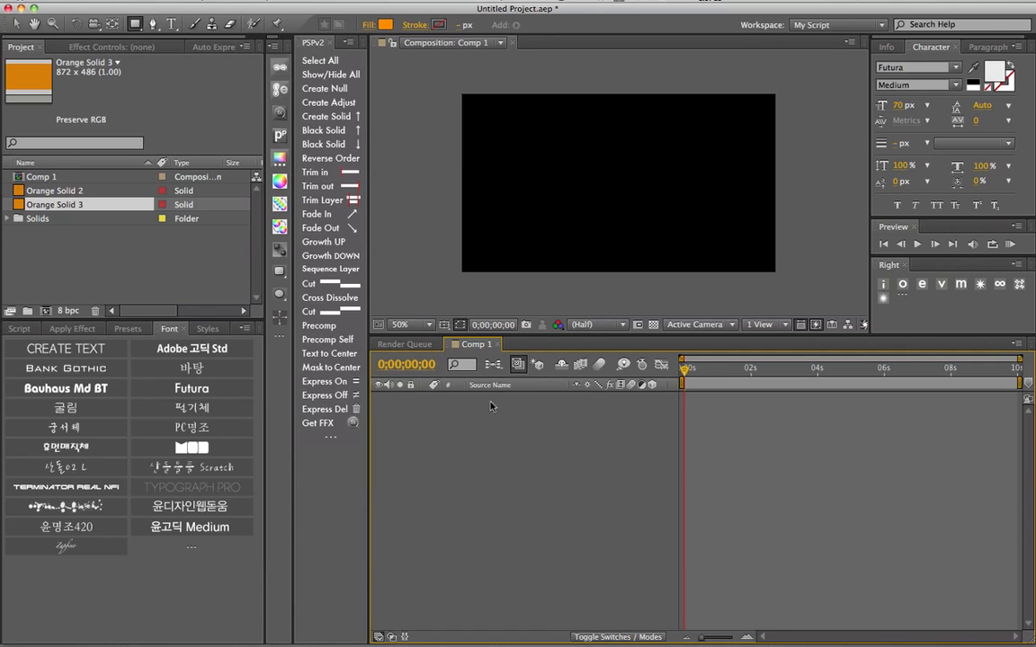
Stack seven black solids in the empty Comp 1 with the upward Black Solid script
left_click(339, 132)
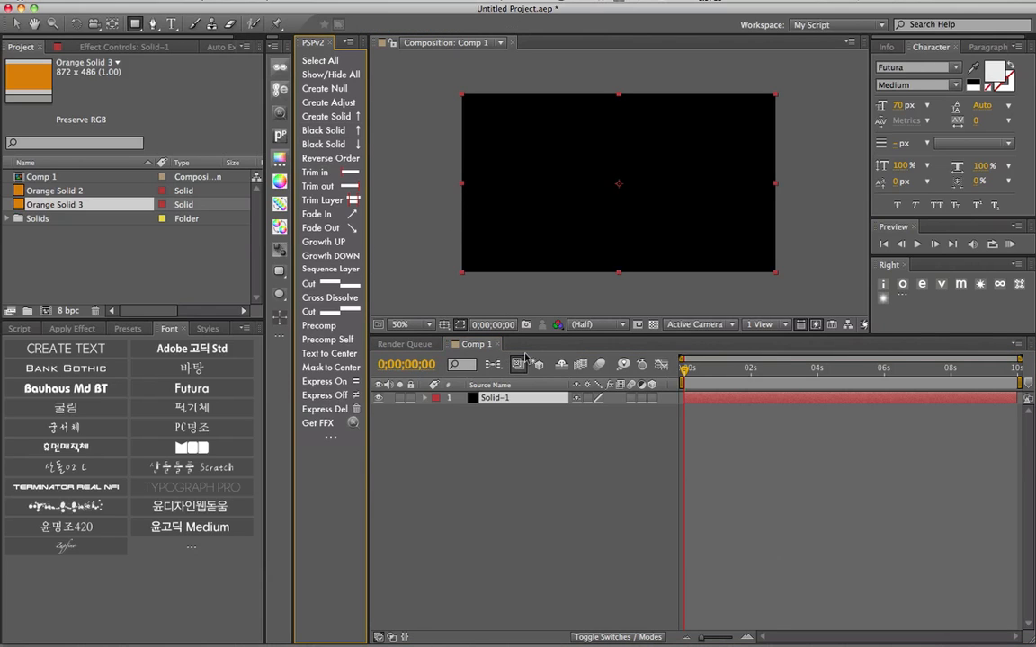
left_click(341, 131)
left_click(342, 132)
left_click(341, 132)
left_click(342, 131)
left_click(342, 131)
left_click(341, 131)
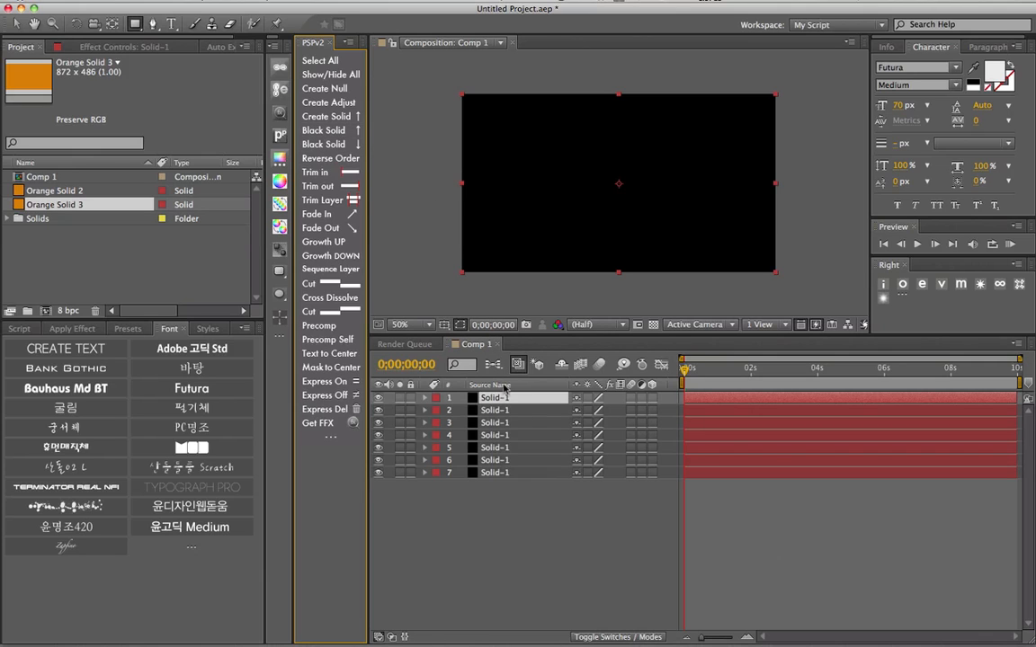
Insert five black solids directly above the fifth layer with the upward Black Solid script
left_click(505, 448)
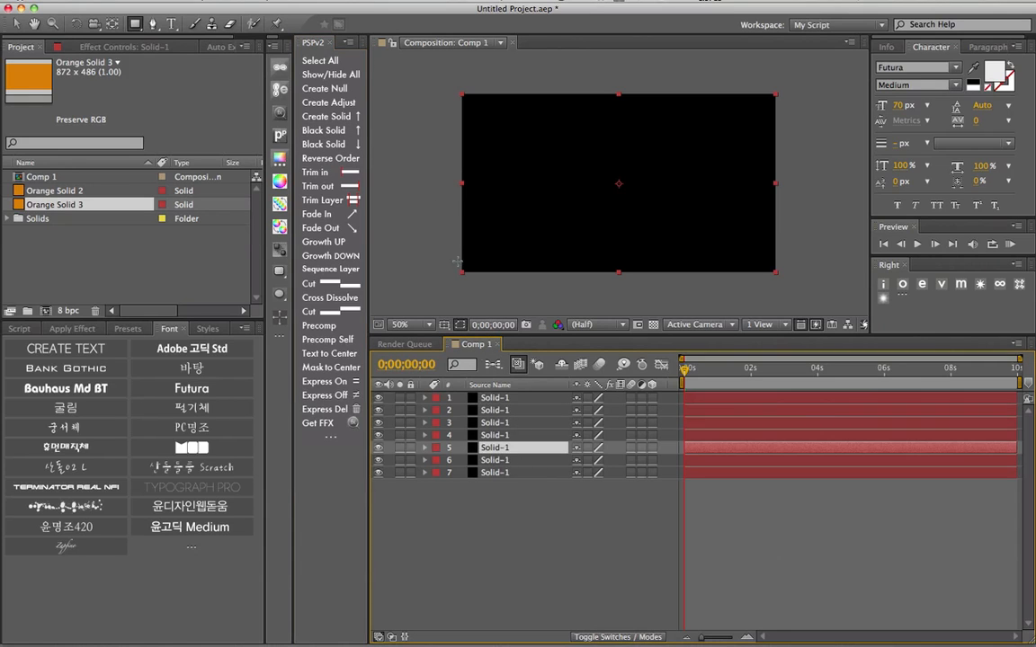
left_click(344, 133)
left_click(344, 132)
left_click(344, 132)
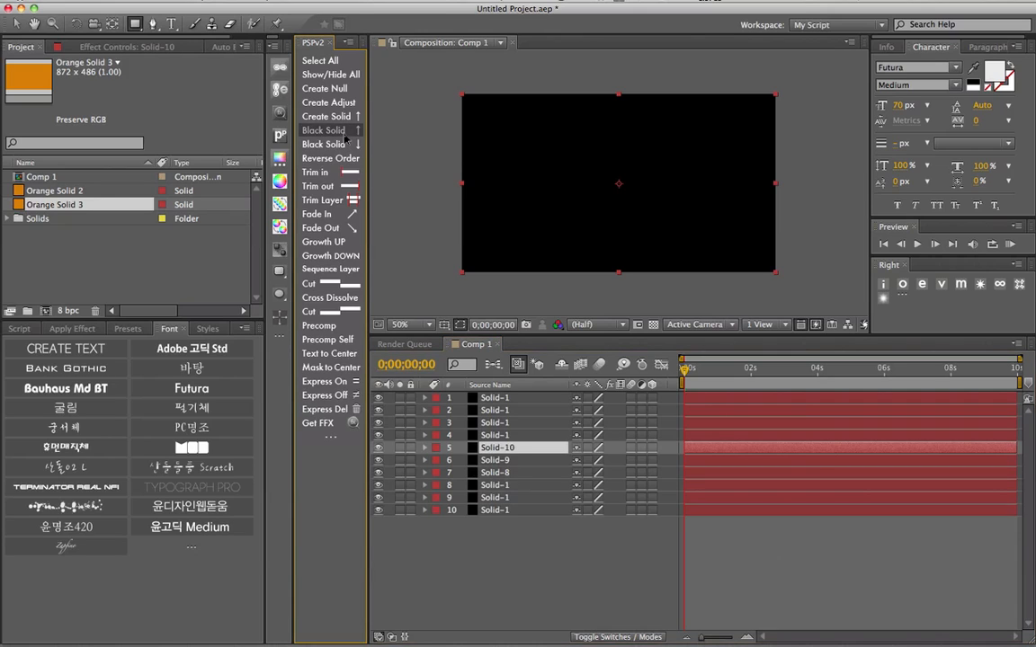
left_click(345, 135)
left_click(344, 135)
Insert five black solids directly below Solid-9 with the downward Black Solid script
left_click(506, 486)
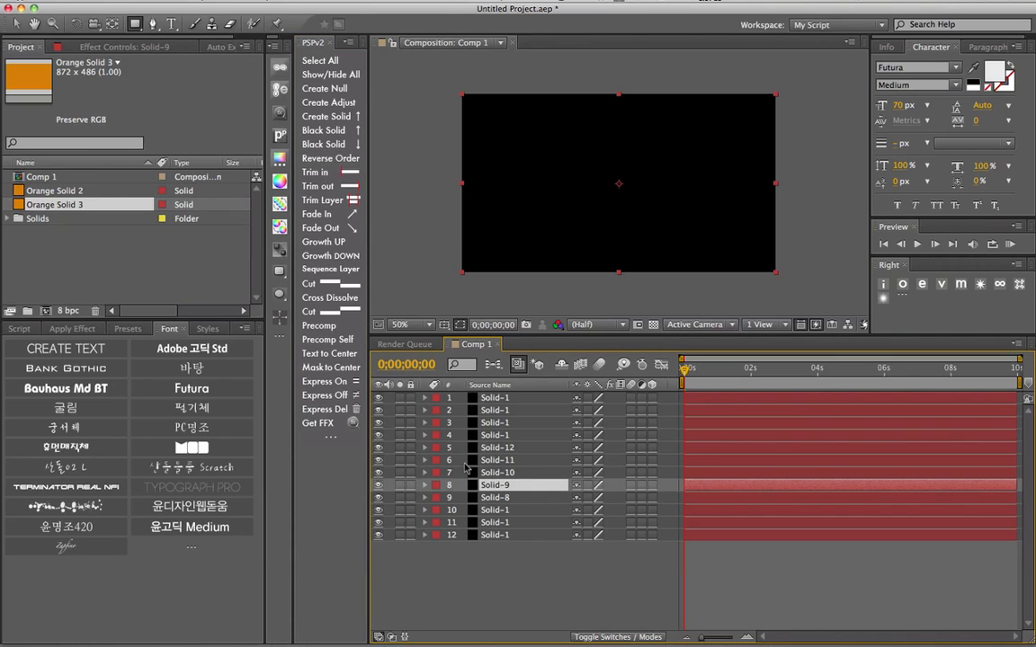
left_click(333, 144)
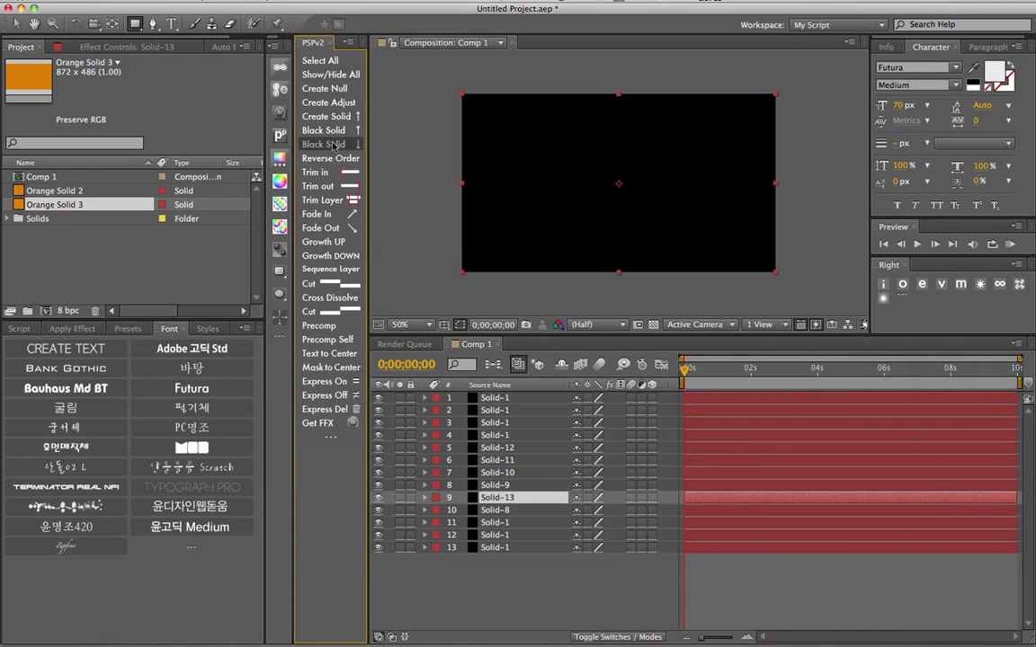
left_click(333, 145)
left_click(333, 145)
left_click(333, 145)
left_click(333, 145)
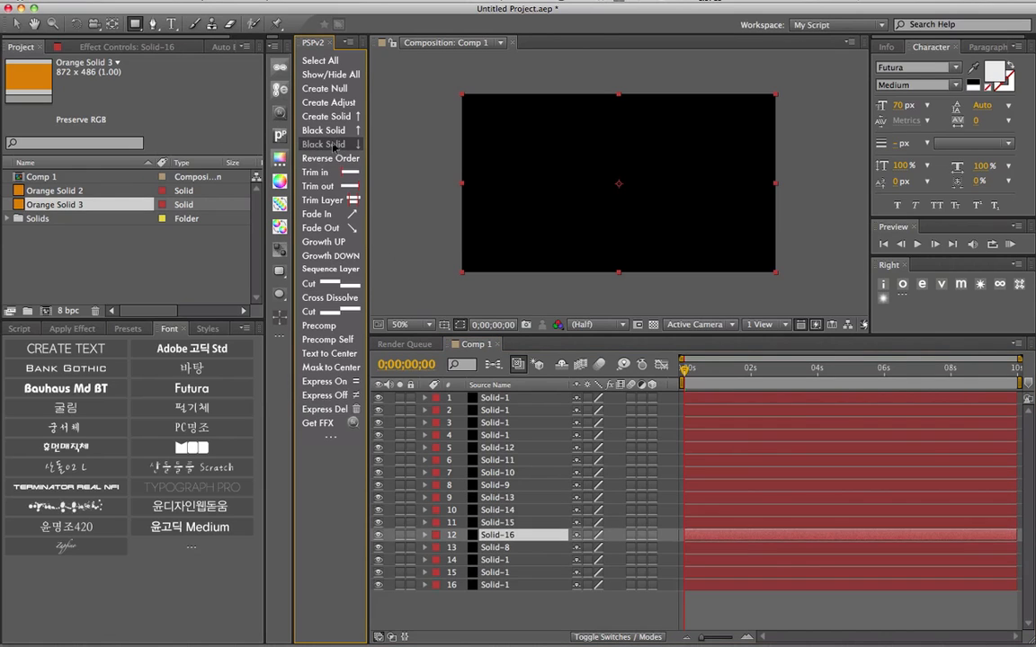
With no layer selected, add one black solid to the top with the upward script and one to the bottom with the downward script
left_click(506, 398)
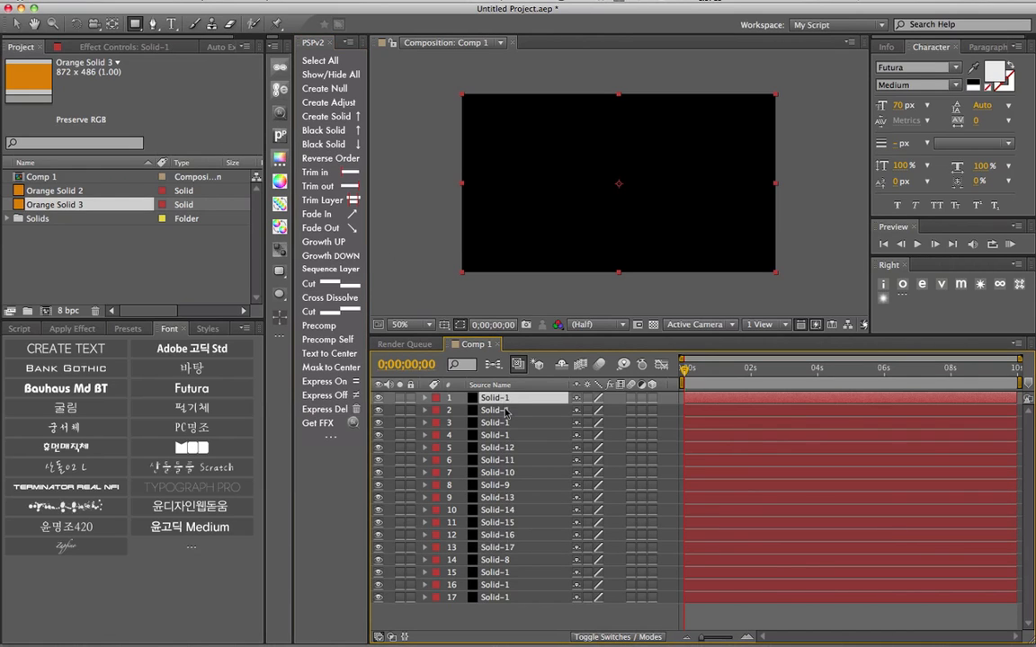
left_click(522, 613)
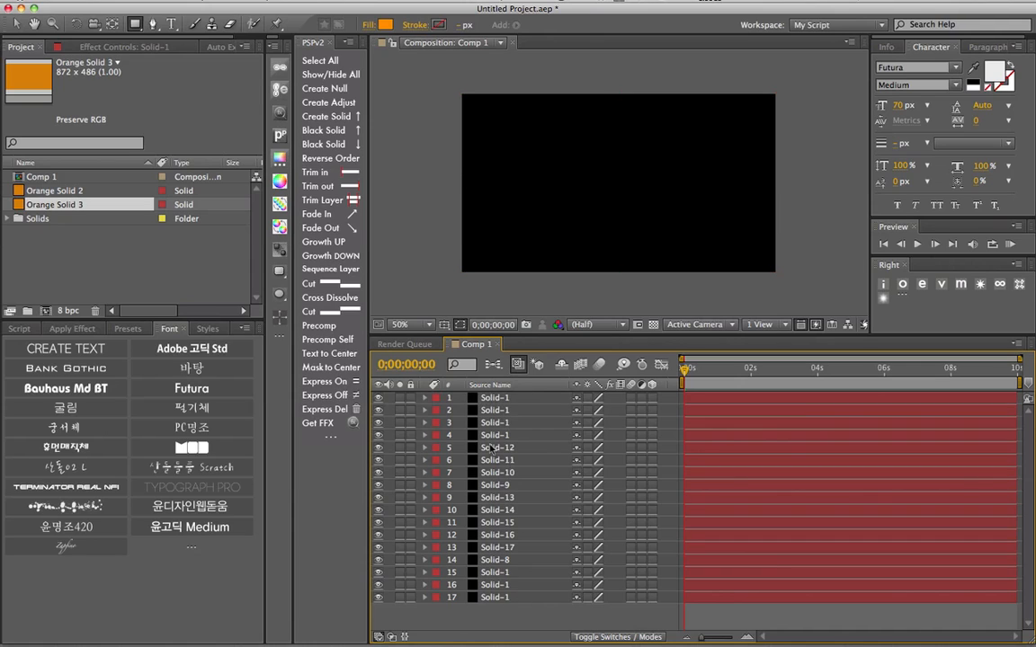
left_click(349, 134)
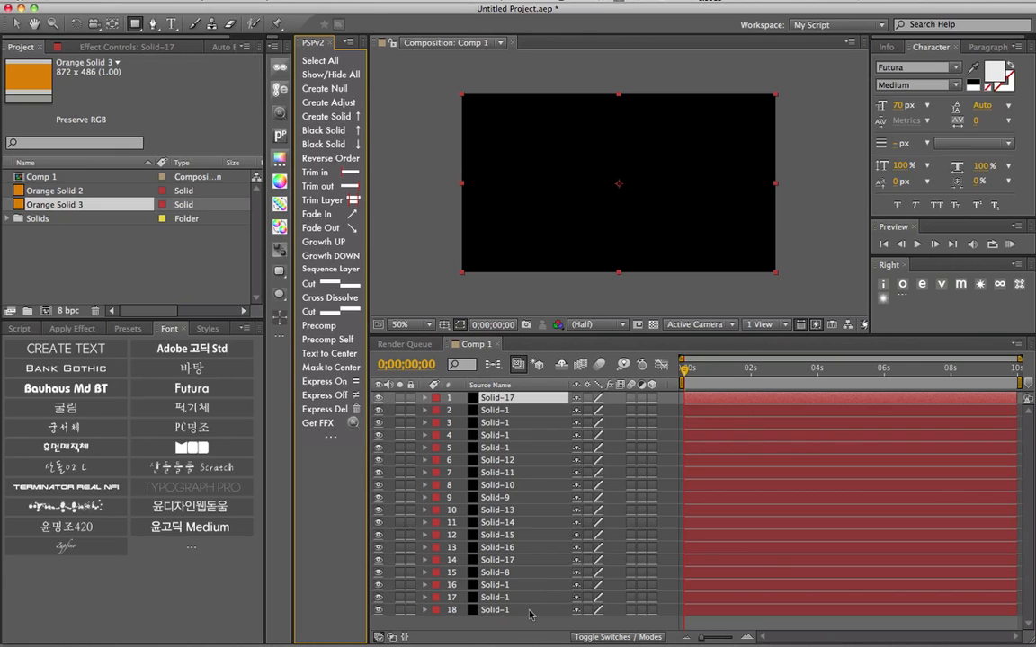
left_click(531, 620)
left_click(351, 144)
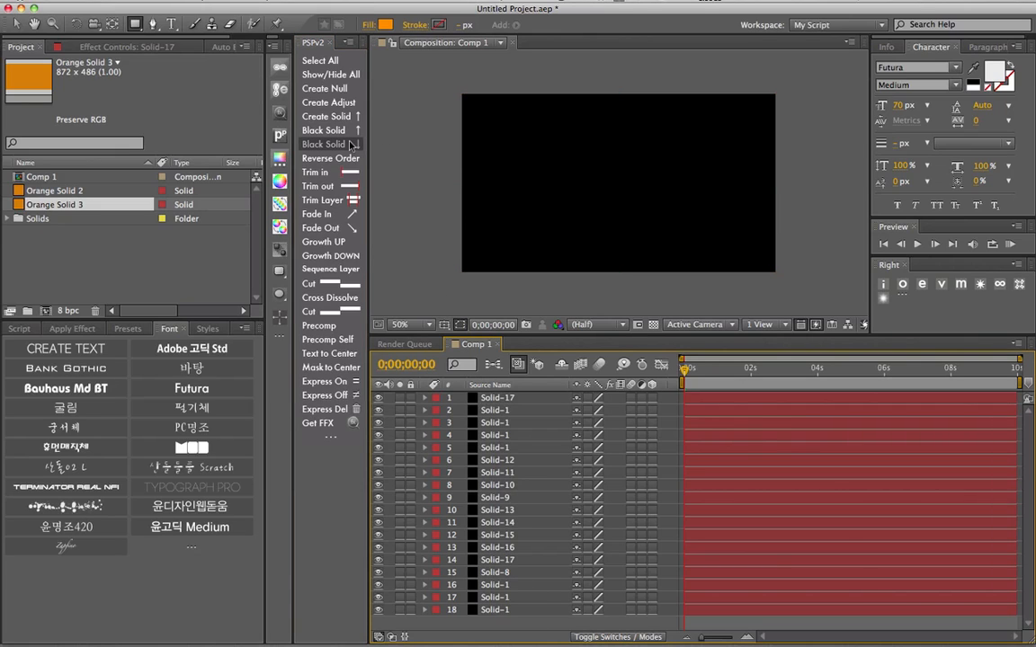
Delete every black solid layer from Comp 1
left_click(534, 461)
key("super+a")
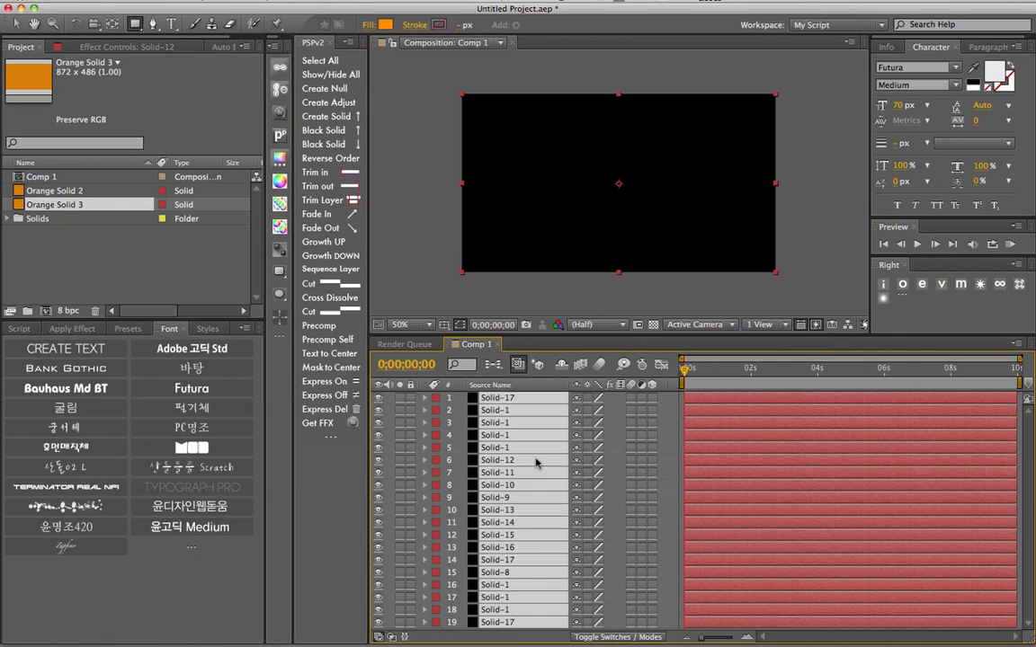
key("Delete")
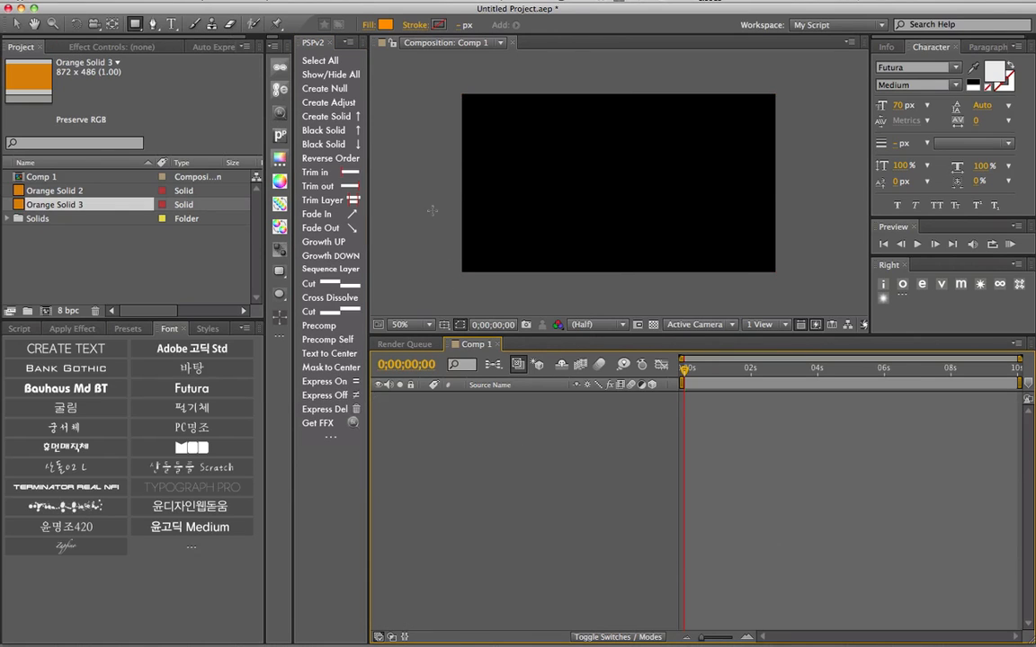
Stack six black solids in Comp 1 with the upward Black Solid script, and select all six layers
left_click(344, 134)
left_click(343, 134)
left_click(343, 133)
left_click(344, 134)
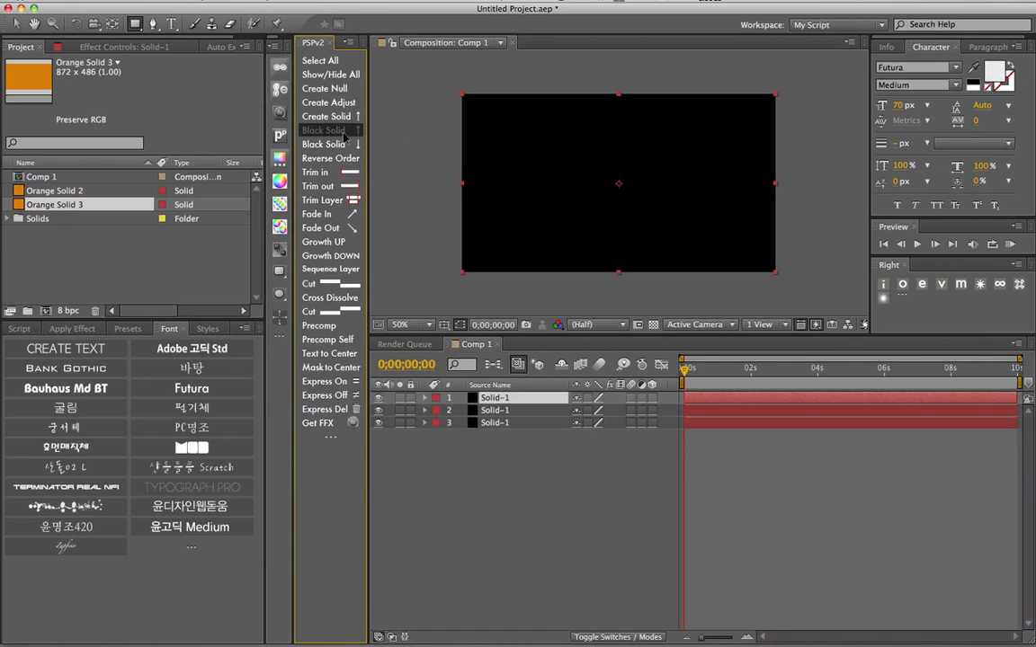
left_click(343, 134)
left_click(344, 134)
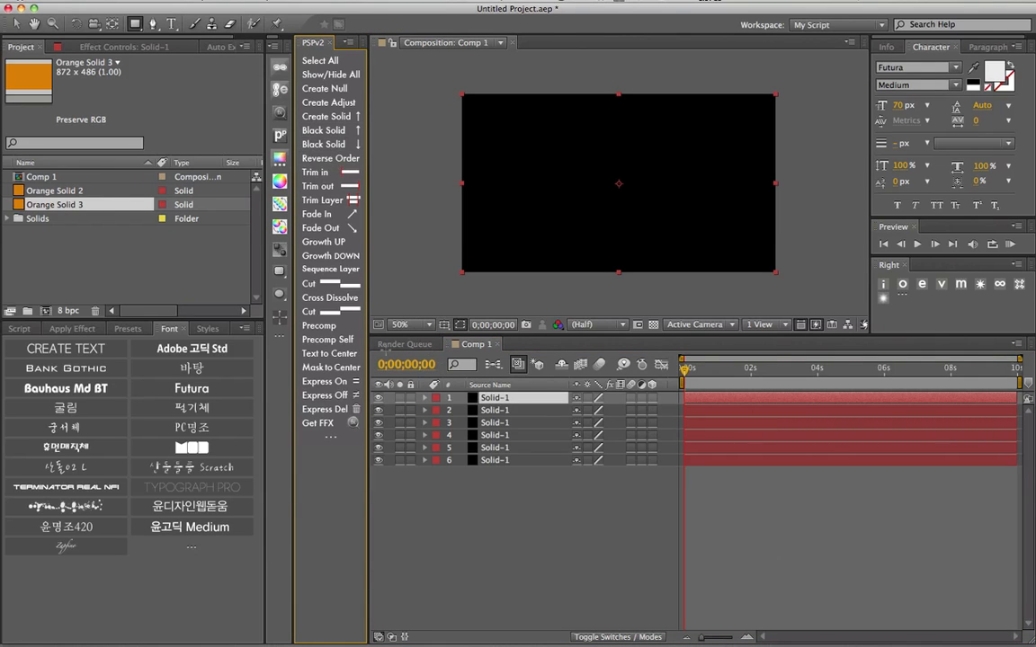
left_click(510, 528)
left_click_drag(510, 528, 422, 341)
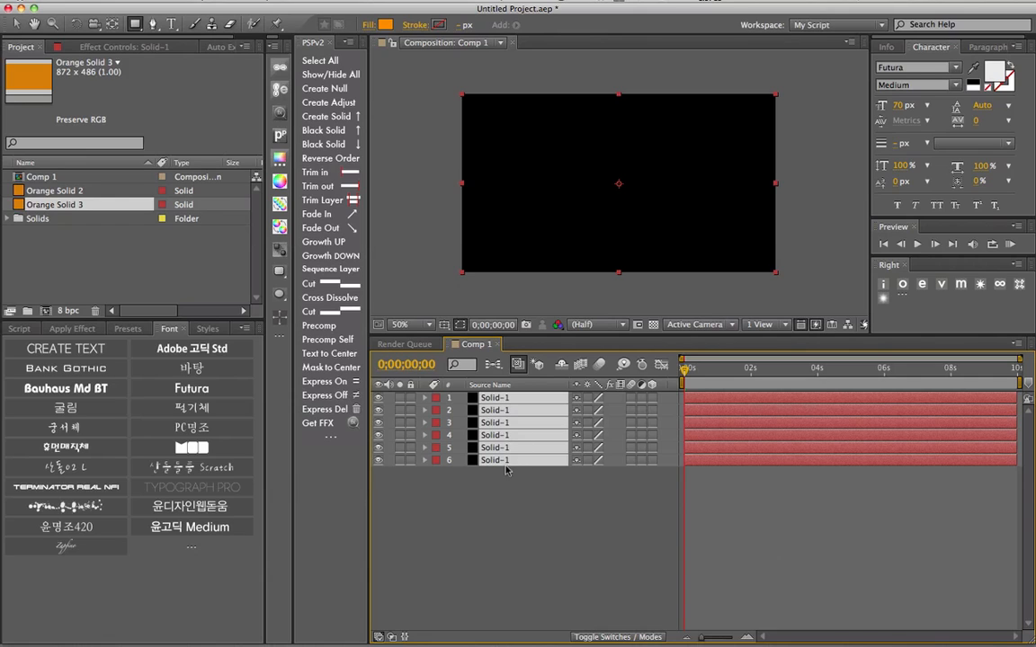
Delete all six black solid layers from Comp 1
left_click(540, 493)
left_click_drag(540, 494, 490, 394)
key("Delete")
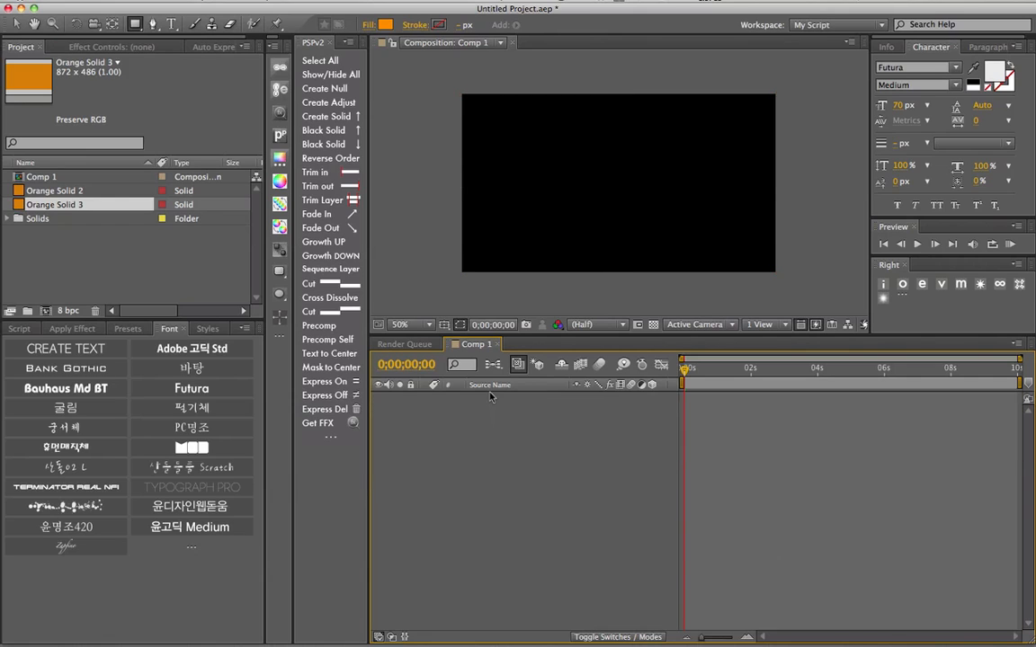
Build a stack of nine black solids in Comp 1, each added below the previous one with the downward Black Solid script
left_click(322, 131)
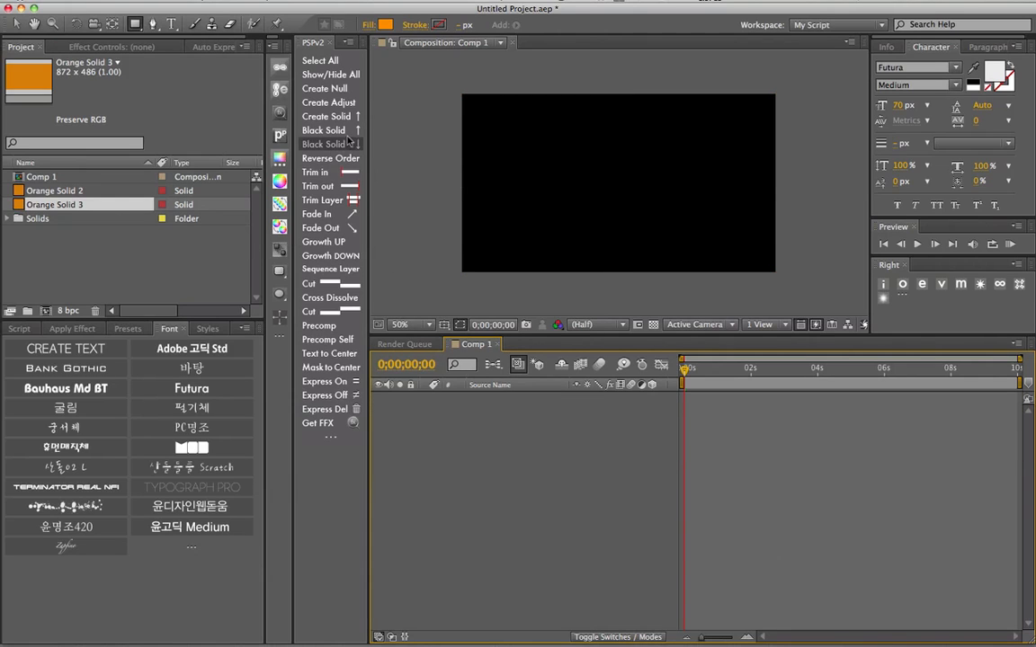
left_click(508, 401)
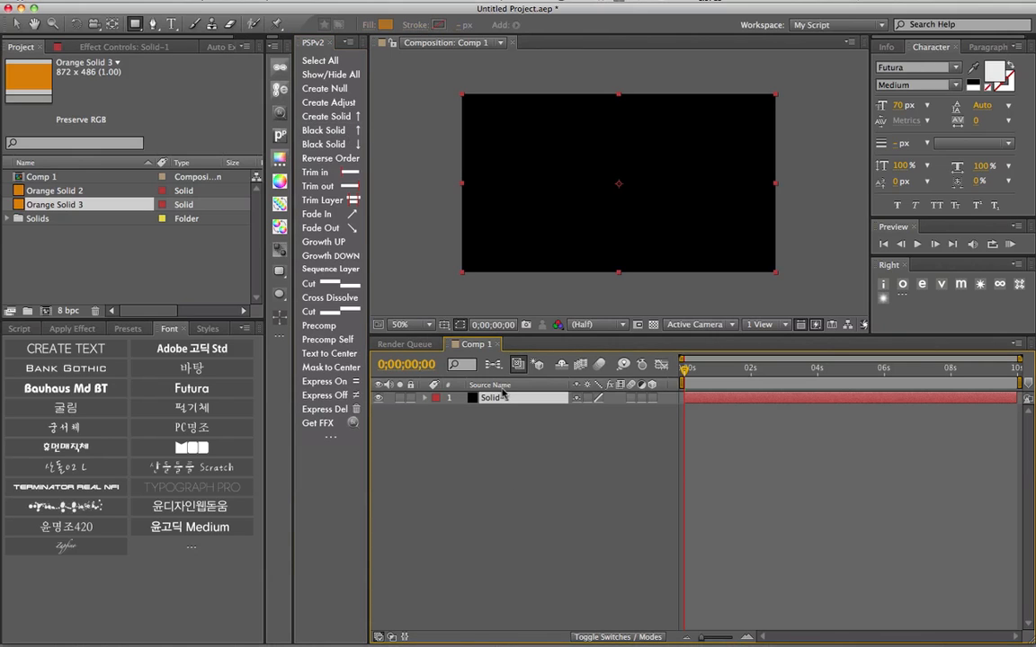
left_click(351, 146)
left_click(351, 146)
left_click(350, 146)
left_click(350, 146)
left_click(350, 146)
left_click(351, 145)
left_click(351, 146)
left_click(351, 145)
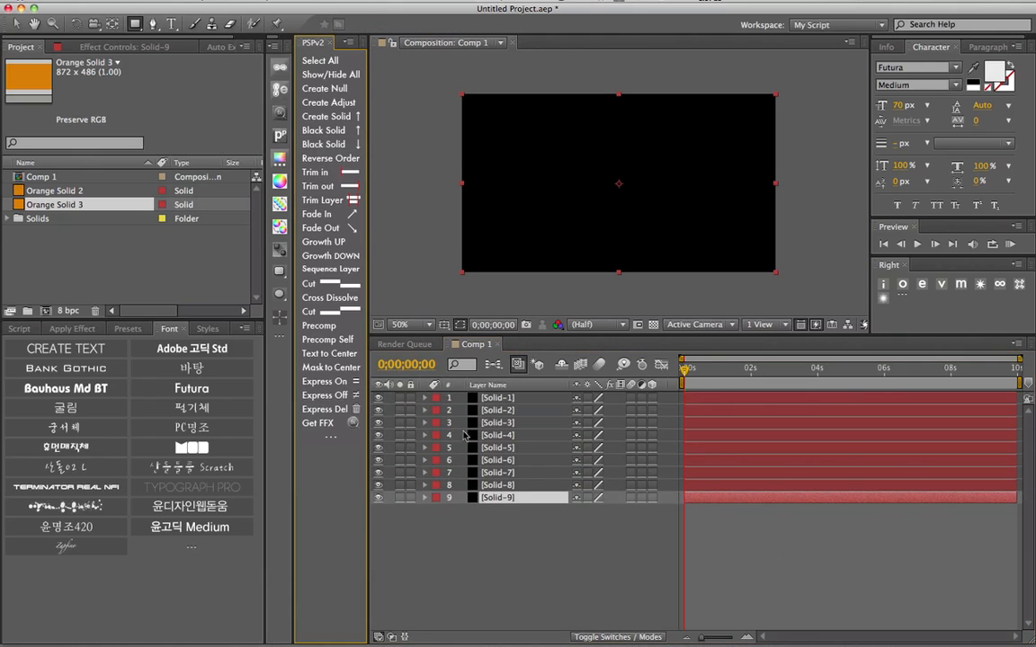
Flip the stacking order of all nine solids with Reverse Order, flip it back, and clear the selection
left_click_drag(517, 520, 437, 362)
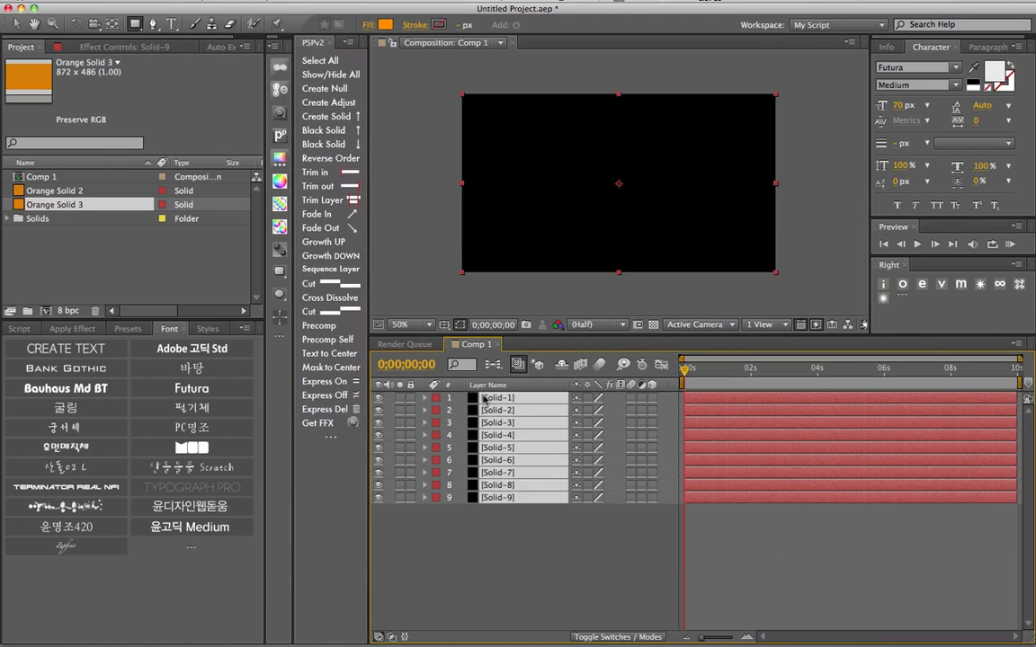
left_click(328, 158)
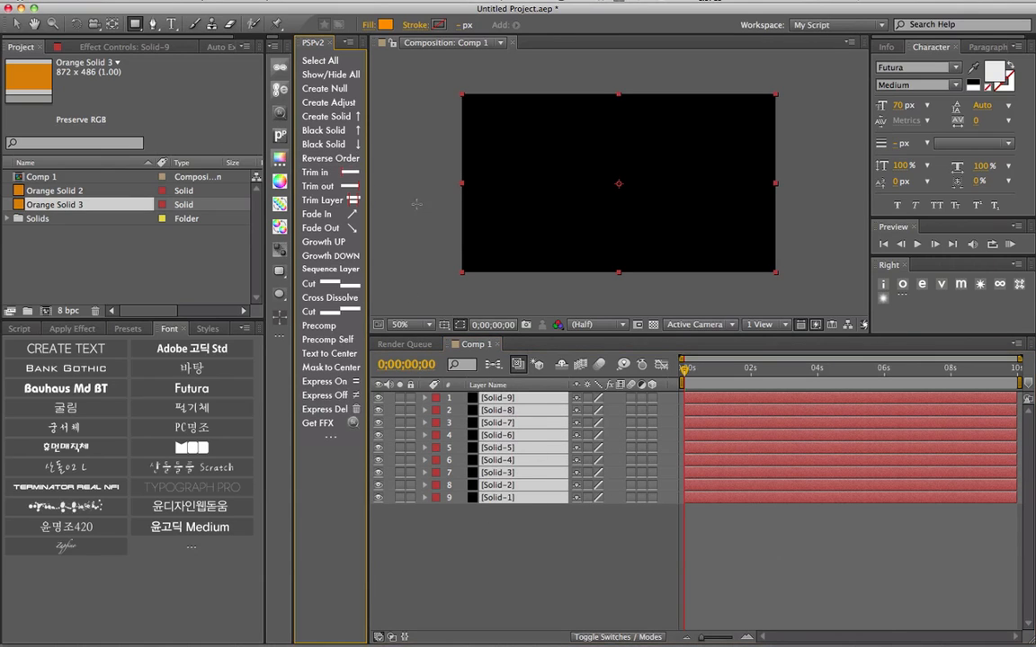
left_click(330, 156)
left_click(468, 474)
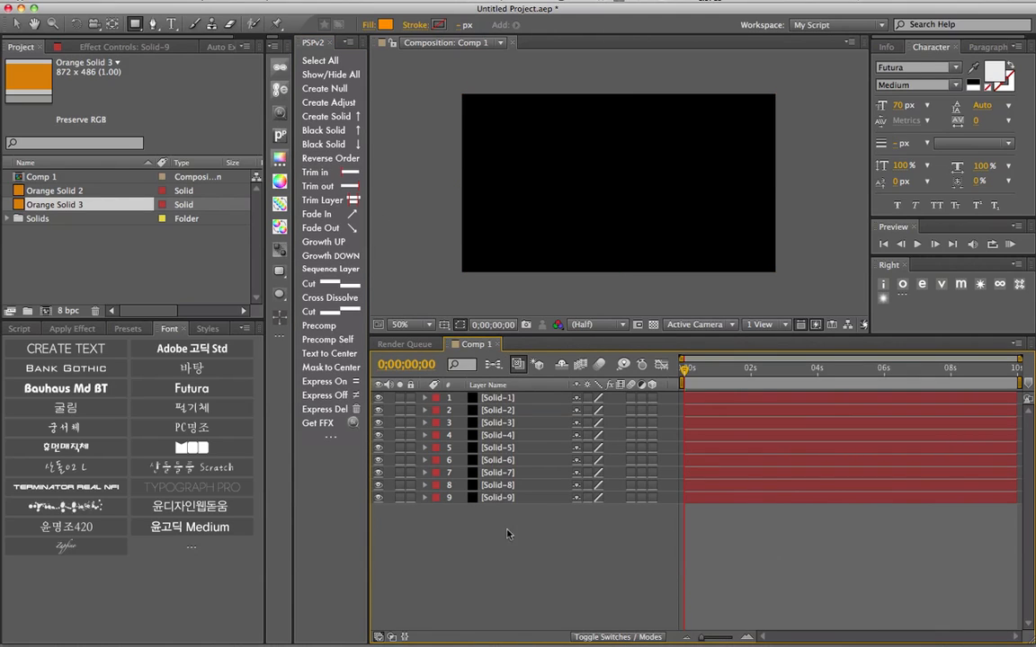
Swap the stack positions of Solid-3 and Solid-7 with the Reverse Order script
left_click(508, 424)
left_click(508, 473, "super")
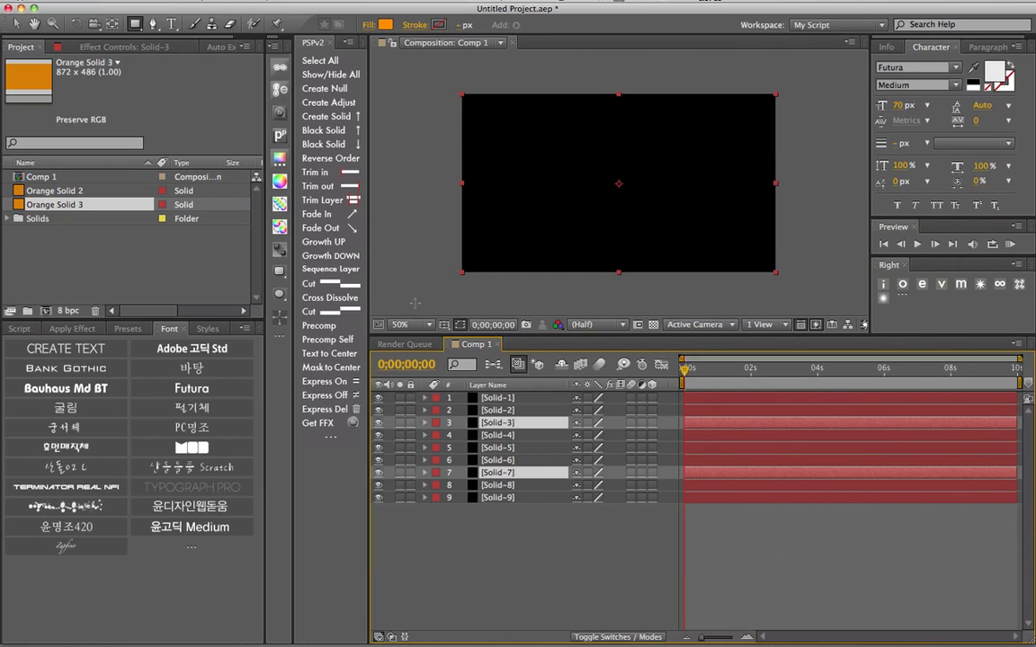
left_click(319, 156)
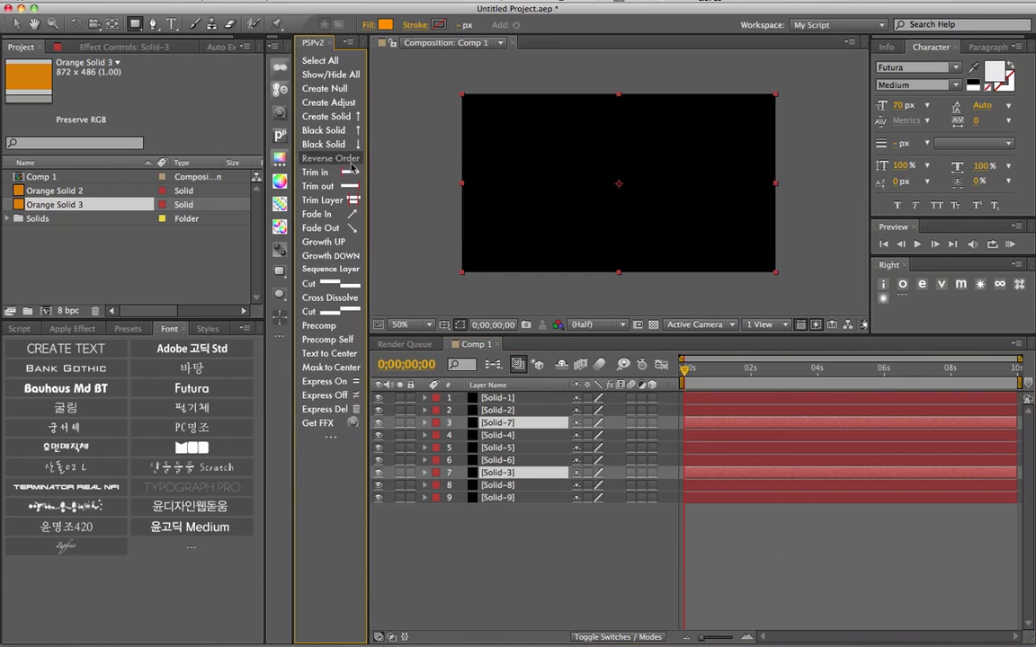
Swap the stack positions of Solid-1 and Solid-4 with the Reverse Order script, and clear the selection
left_click(510, 399)
left_click(511, 435, "super")
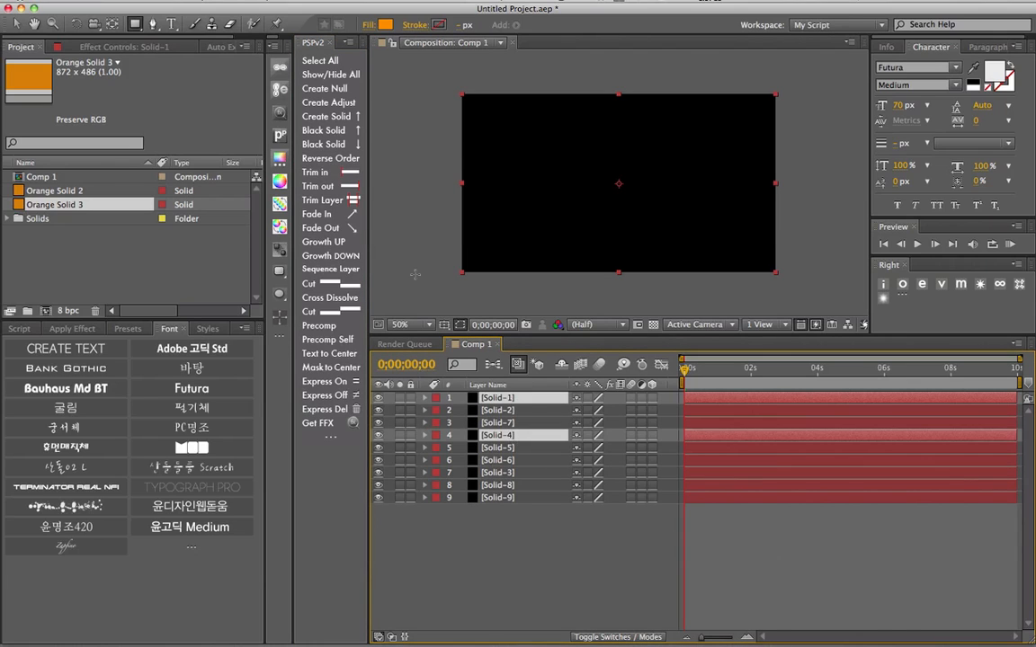
left_click(330, 159)
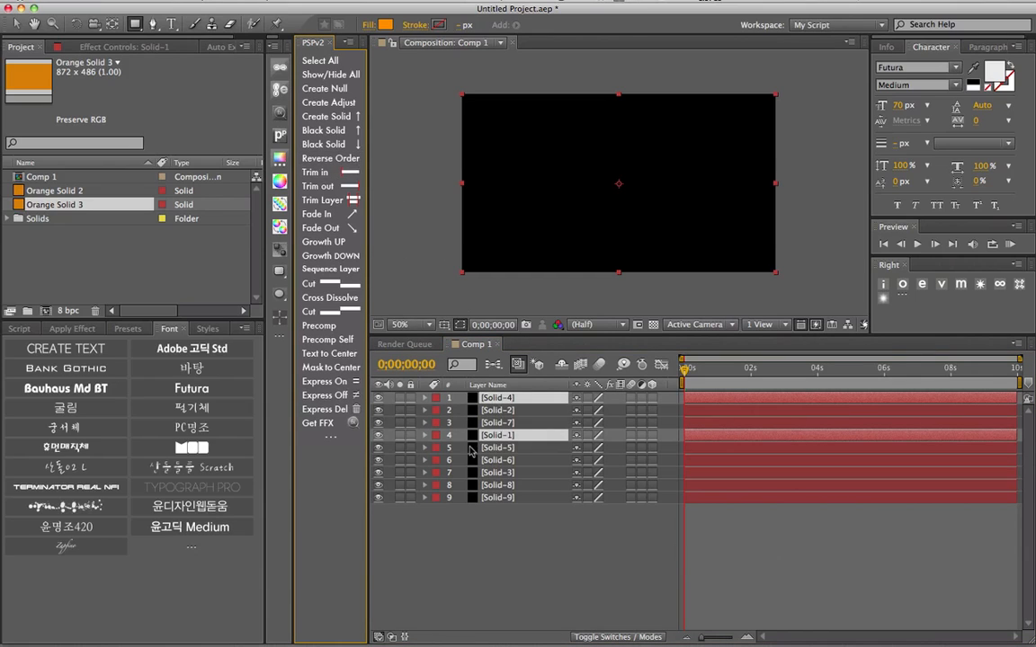
left_click(529, 538)
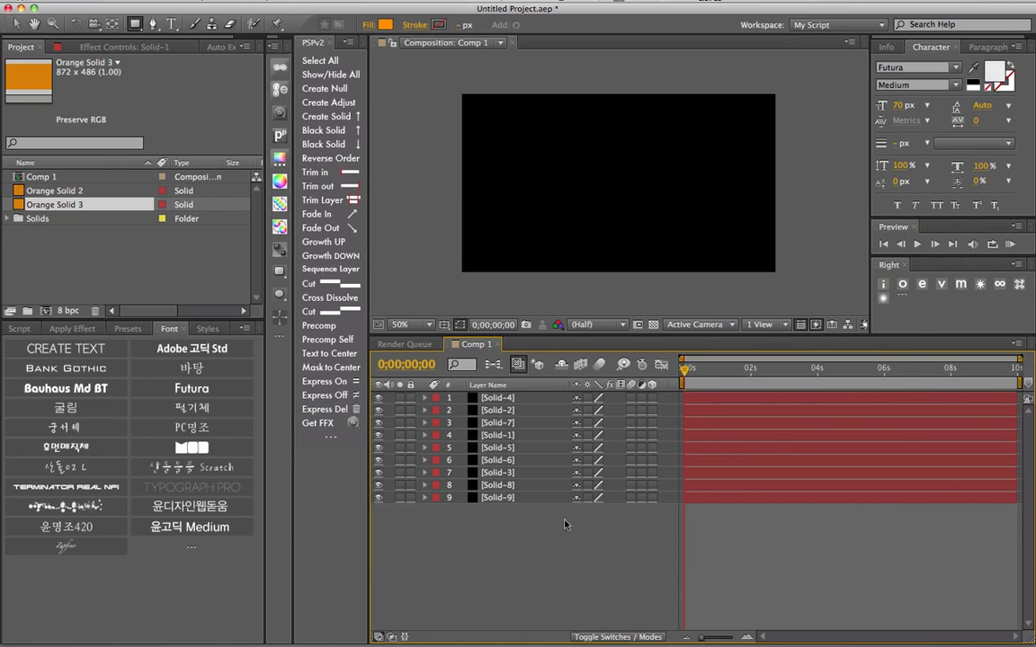
Trim all nine solids to start at 0;00;01;06 and end at 0;00;03;16 with the Trim in and Trim out scripts
left_click_drag(546, 539, 482, 379)
key("space")
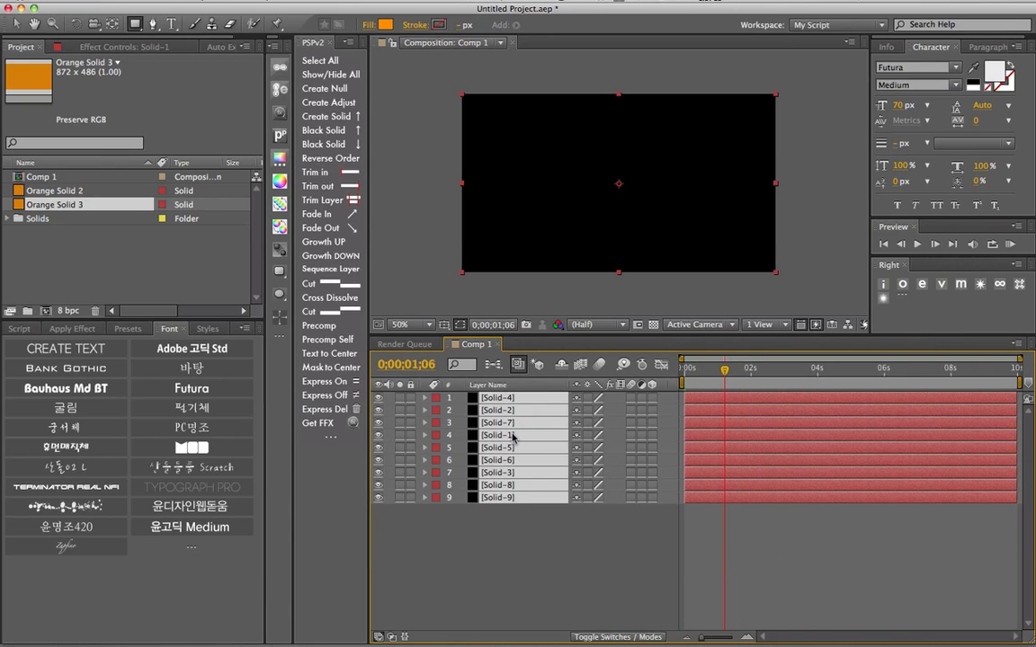
left_click(350, 176)
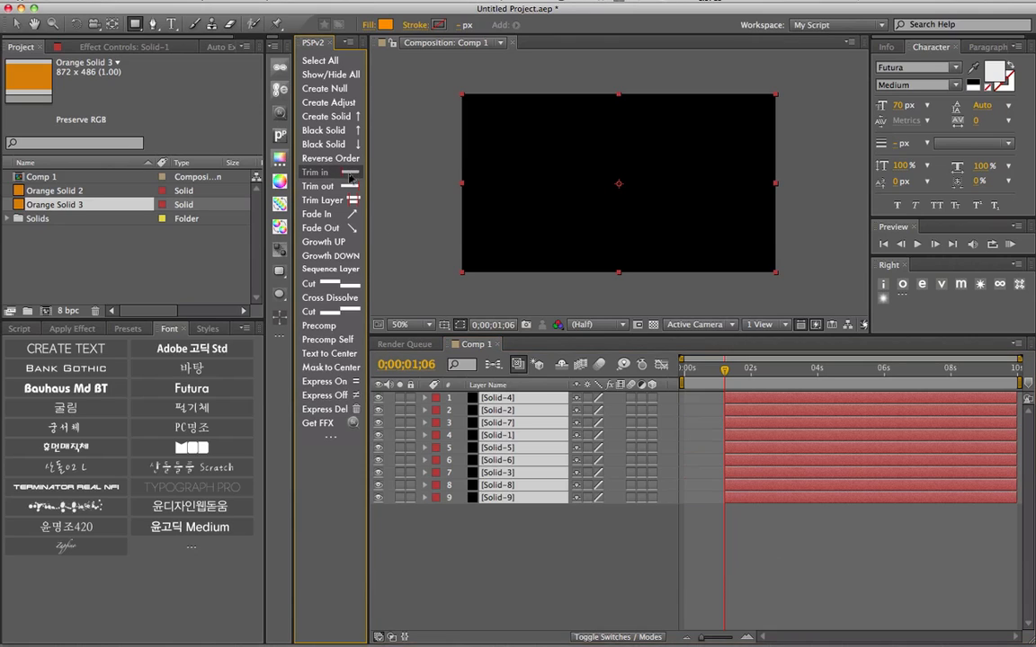
key("space")
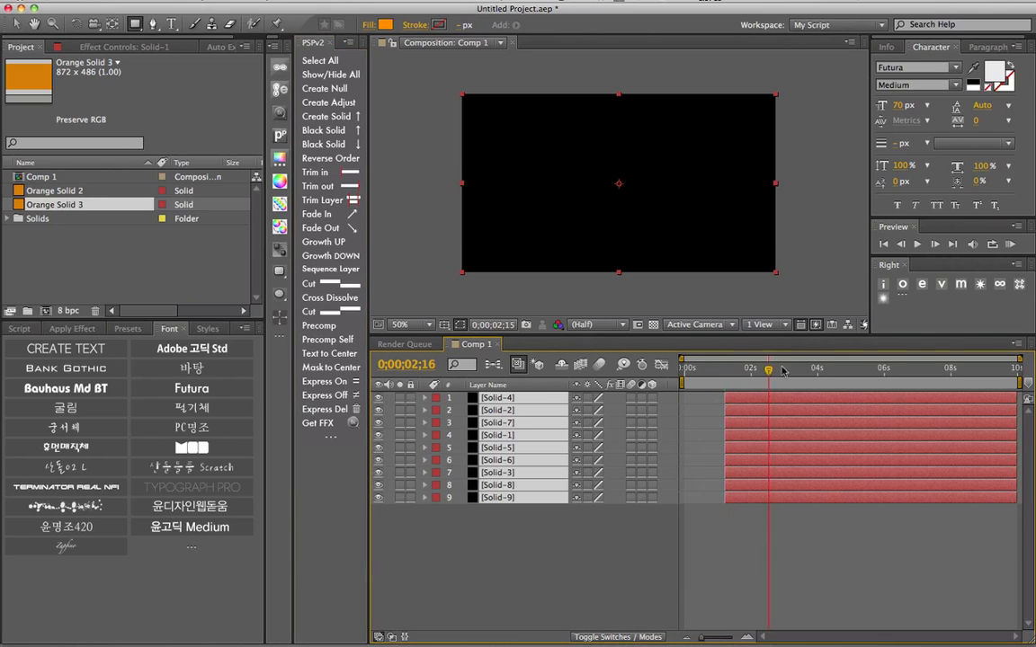
left_click(343, 185)
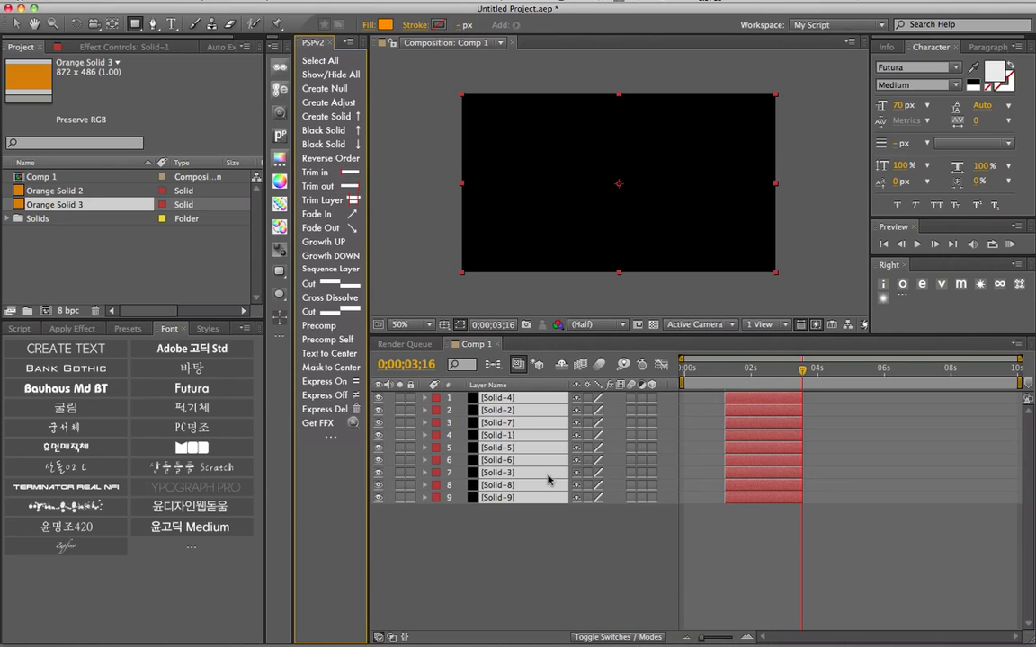
Undo the in and out trims on all nine solids, and clear the selection
key("super+z")
key("super+z")
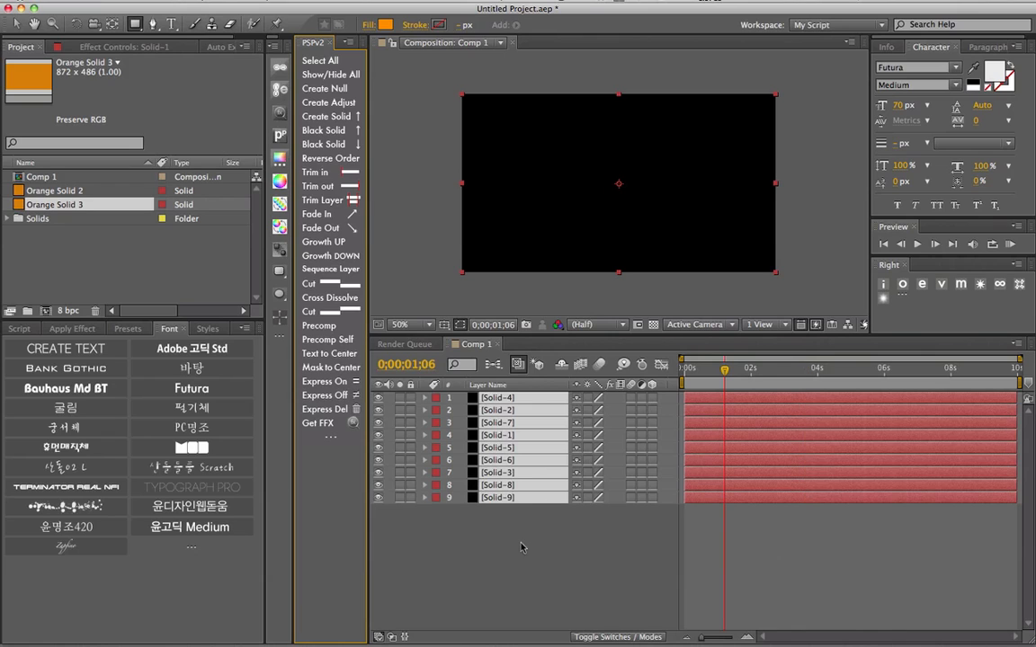
left_click(521, 545)
Trim Solid-2, Solid-5 and Solid-8 to start at 0;00;01;06 and end at 0;00;03;10 with the Trim in and Trim out scripts
left_click(509, 412)
left_click(510, 448, "super")
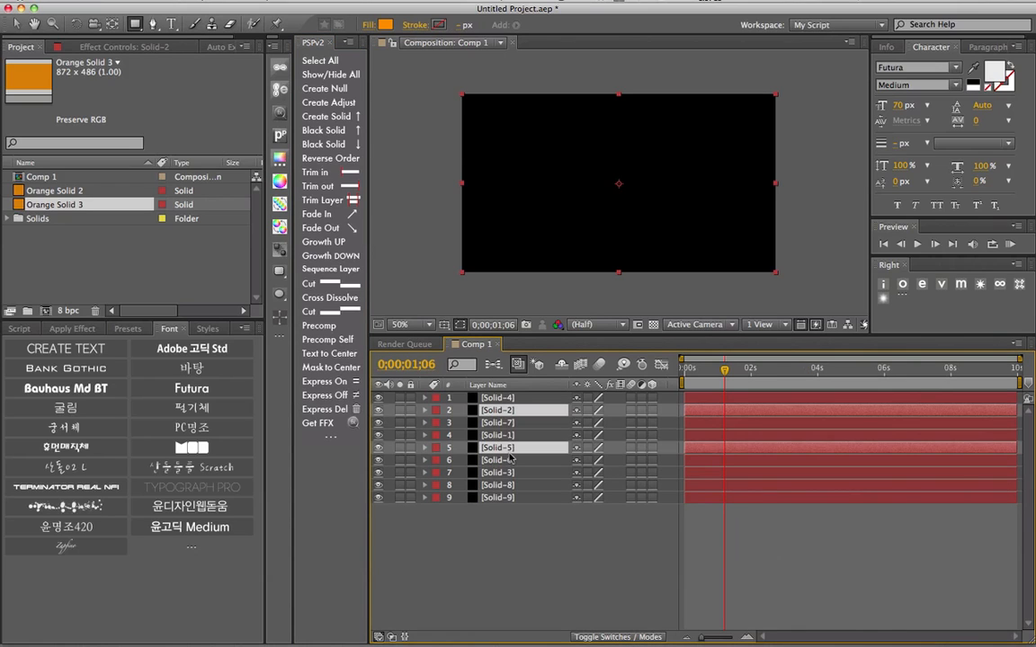
left_click(512, 486, "super")
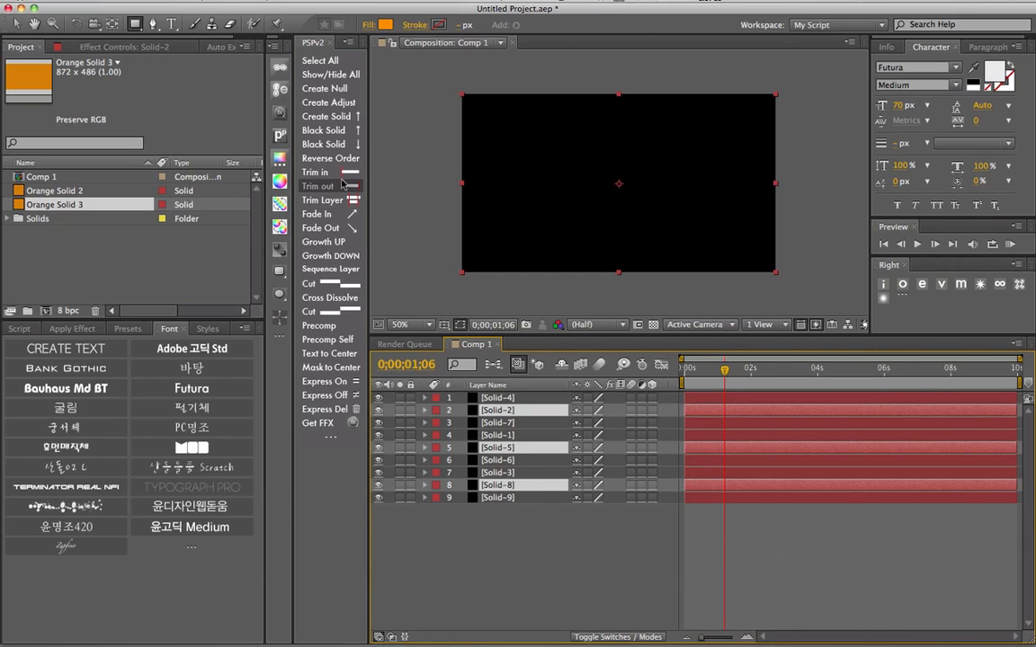
left_click(315, 172)
left_click(795, 368)
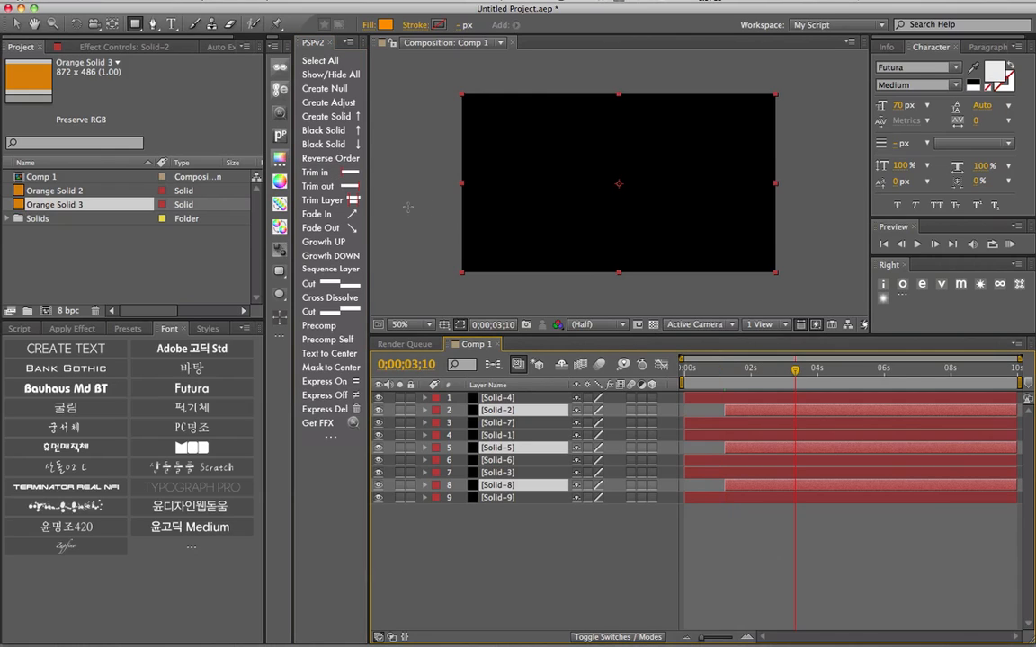
left_click(351, 191)
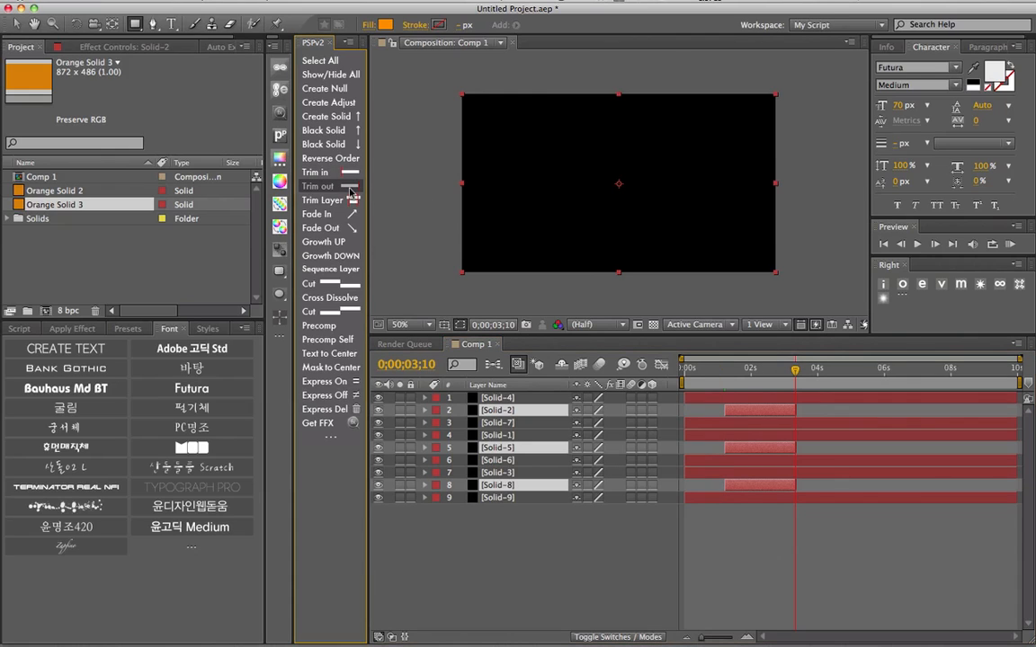
Undo the in and out trims on Solid-2, Solid-5 and Solid-8, and clear the selection
key("super+z")
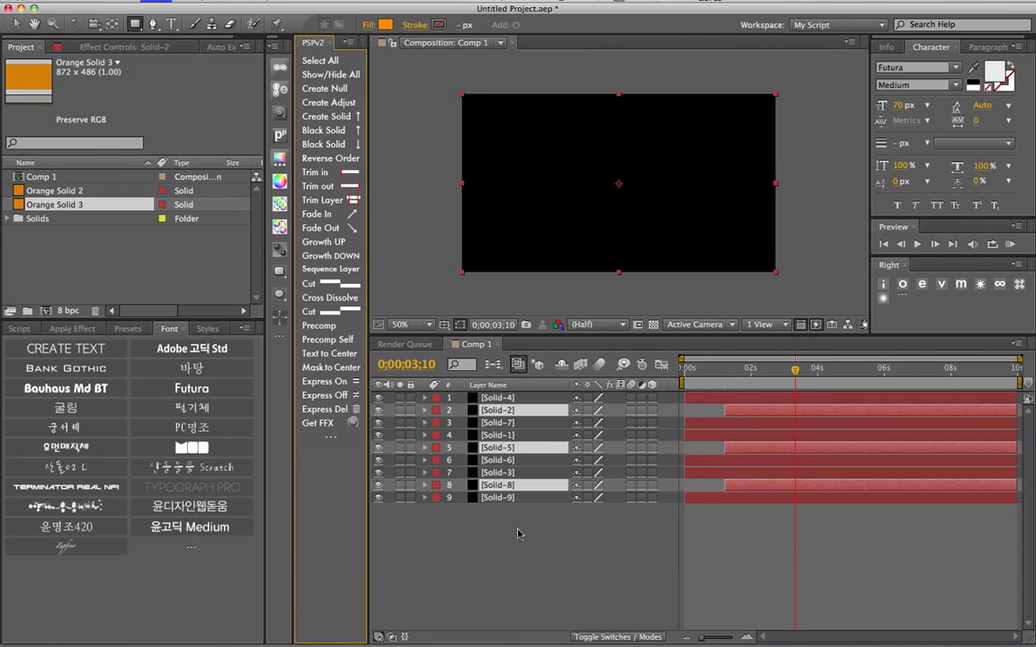
key("super+z")
left_click(514, 543)
Trim only Solid-9 to start at 0;00;01;06 and end at 0;00;03;10 with the Trim in and Trim out scripts
left_click(498, 502)
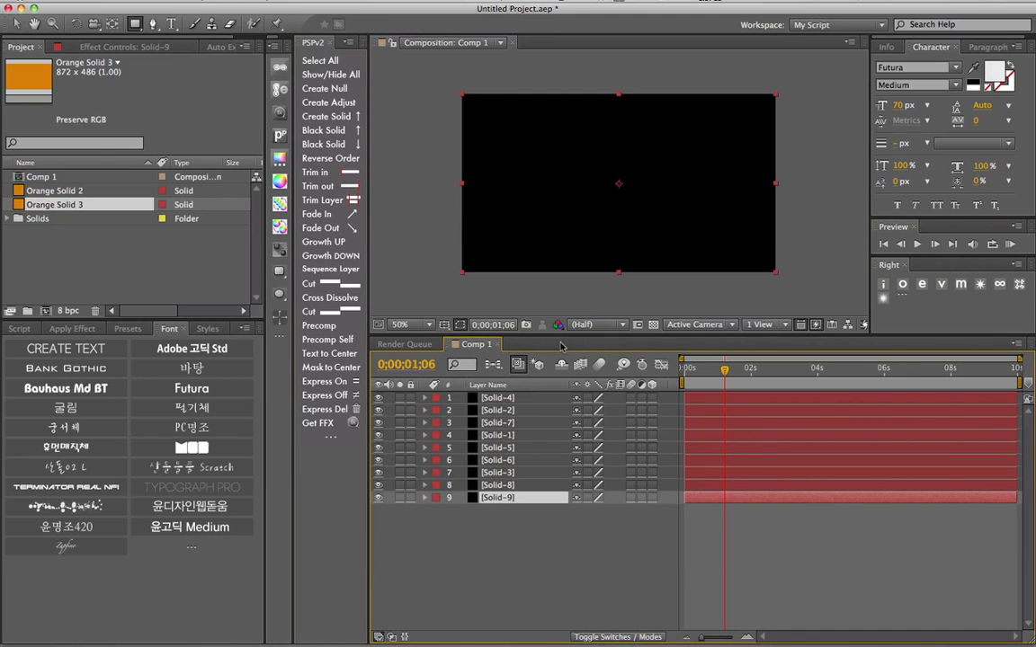
left_click(319, 172)
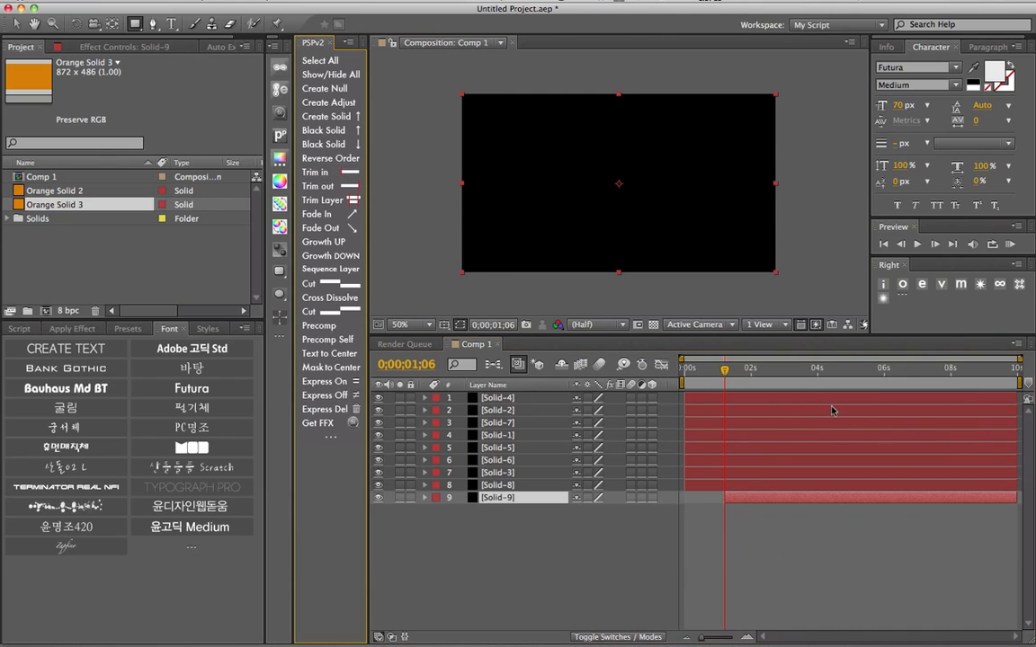
left_click(796, 382)
left_click(324, 185)
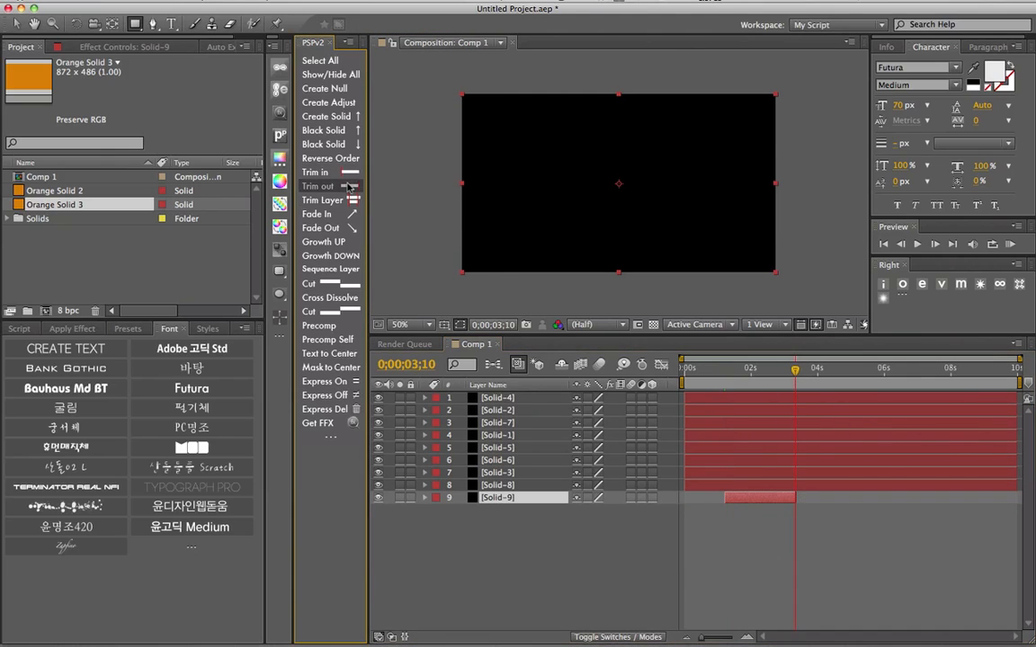
left_click(563, 534)
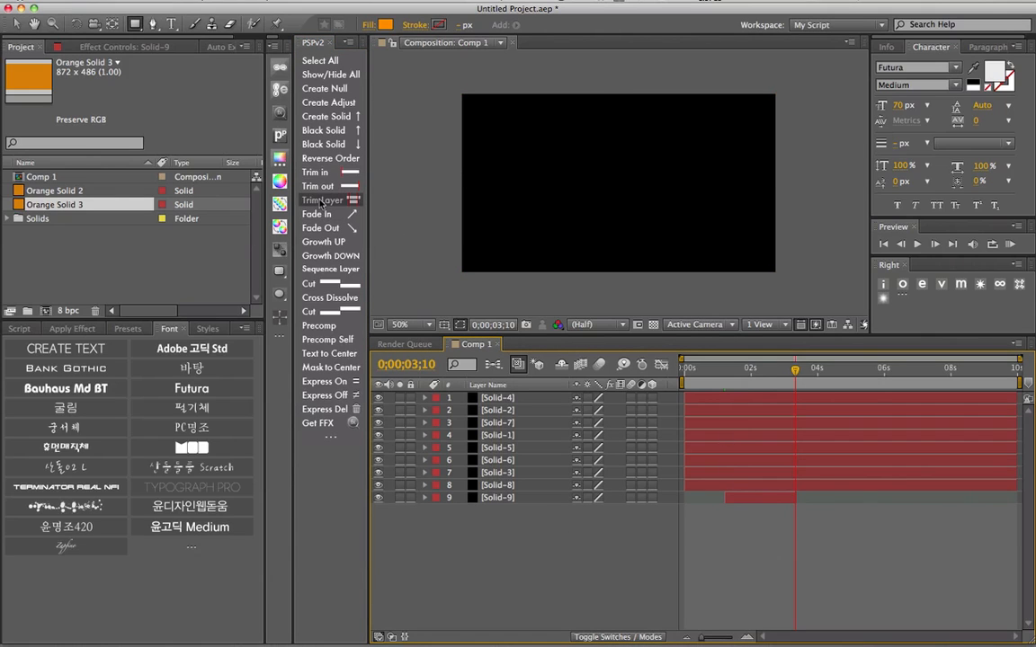
left_click(511, 499)
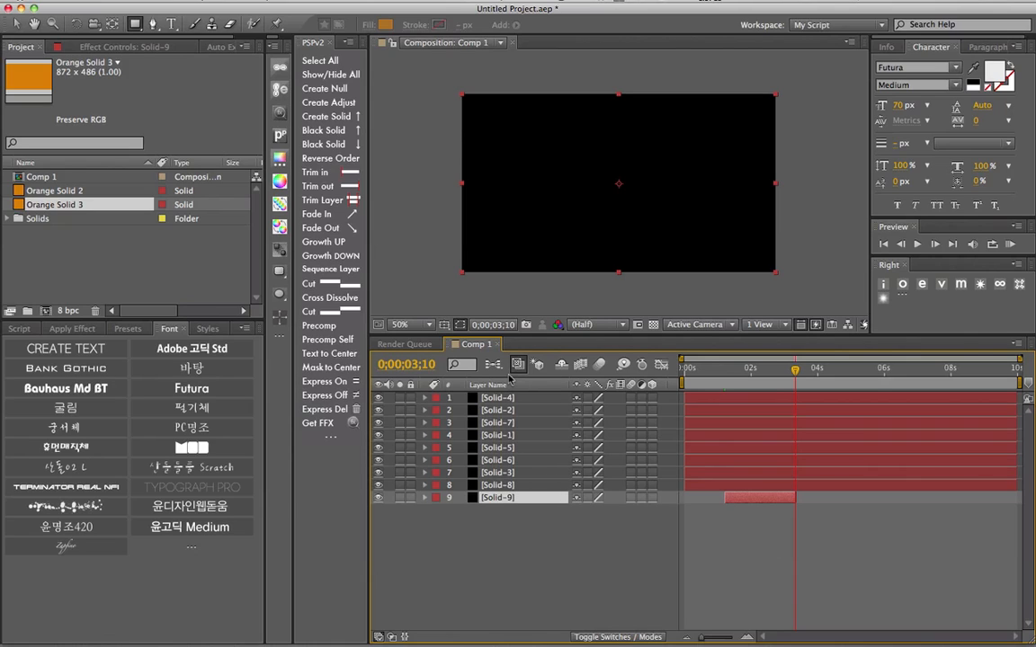
left_click(341, 202)
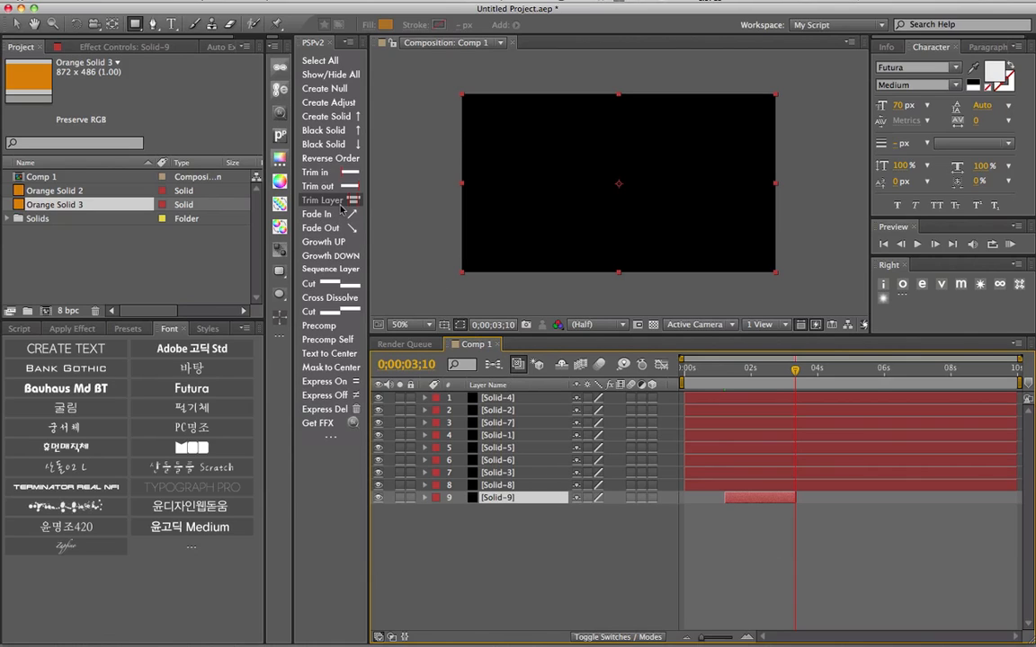
left_click(342, 212)
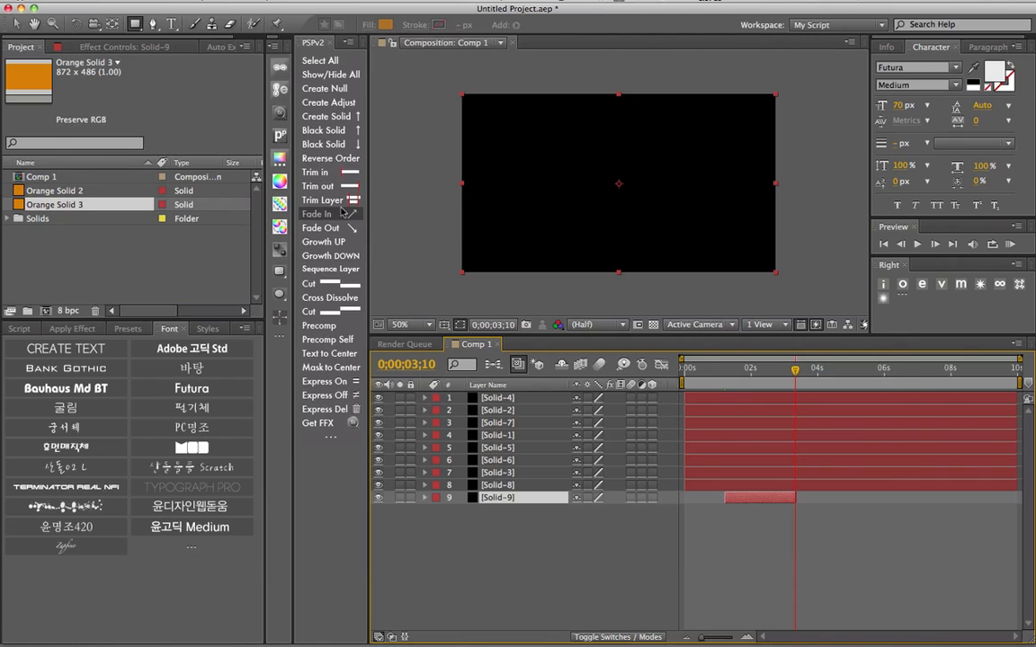
left_click(511, 461, "super")
left_click(510, 423, "super")
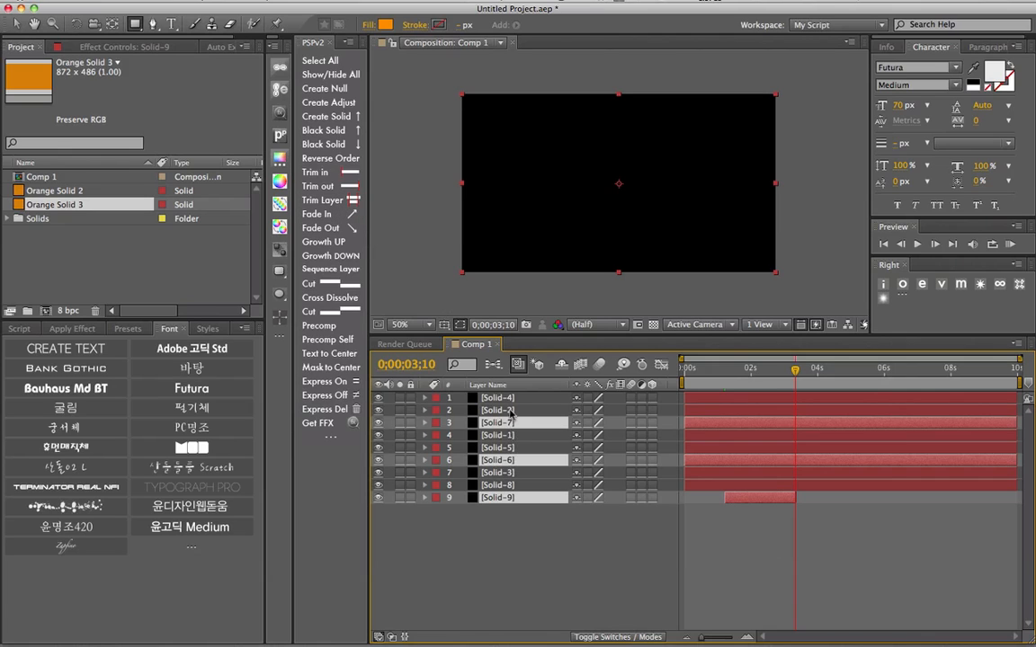
left_click(510, 399, "super")
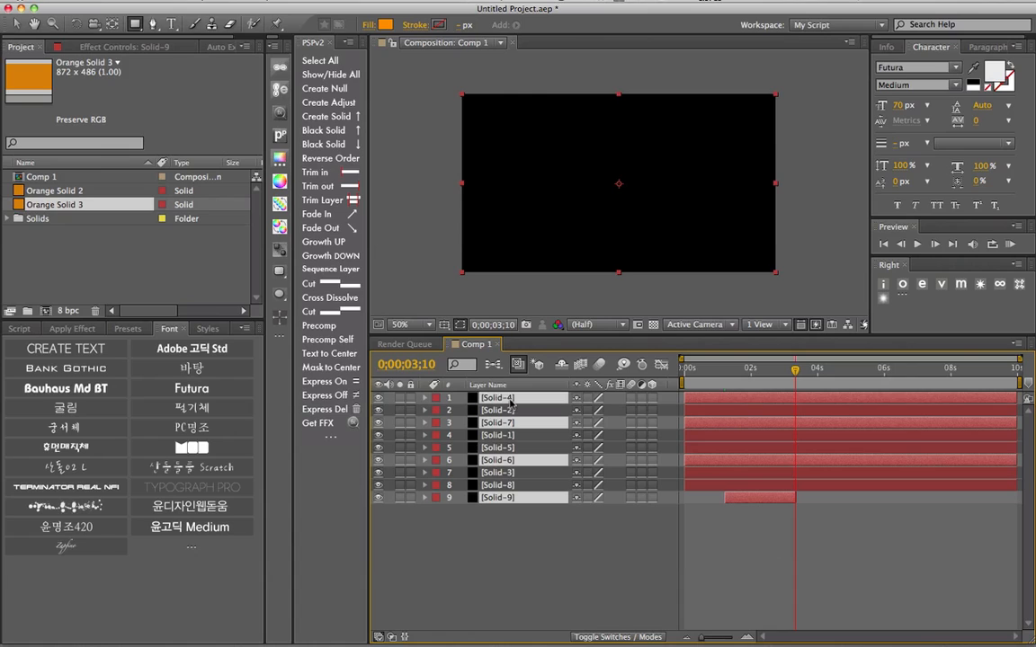
left_click(512, 519)
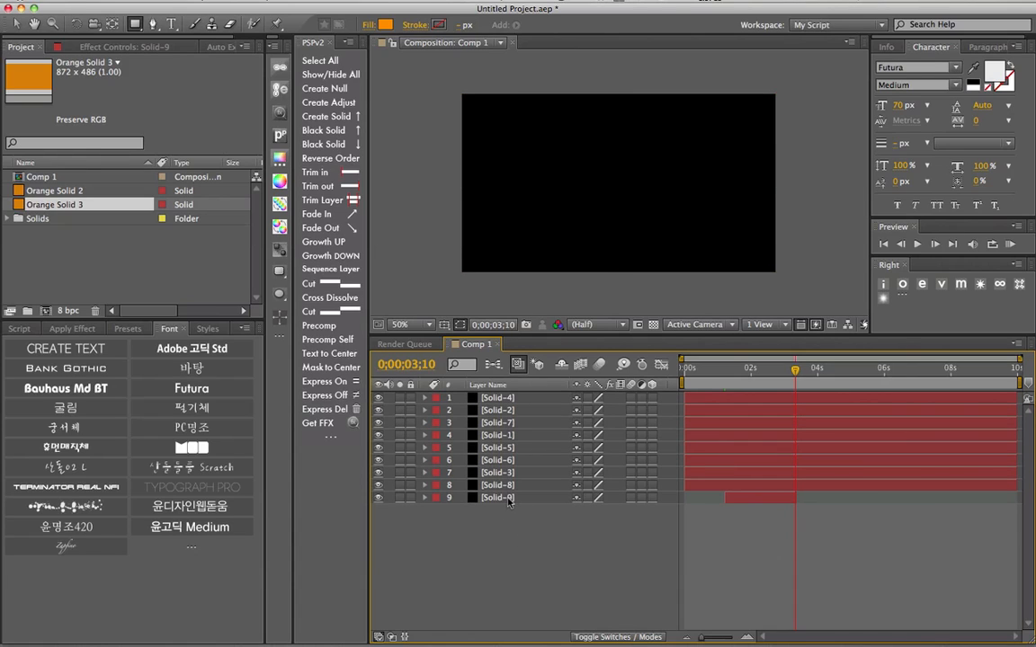
Select Solid-9 first, add Solid-5, Solid-2 and Solid-4, and match their in and out points to Solid-9 with Trim Layer
left_click(509, 499)
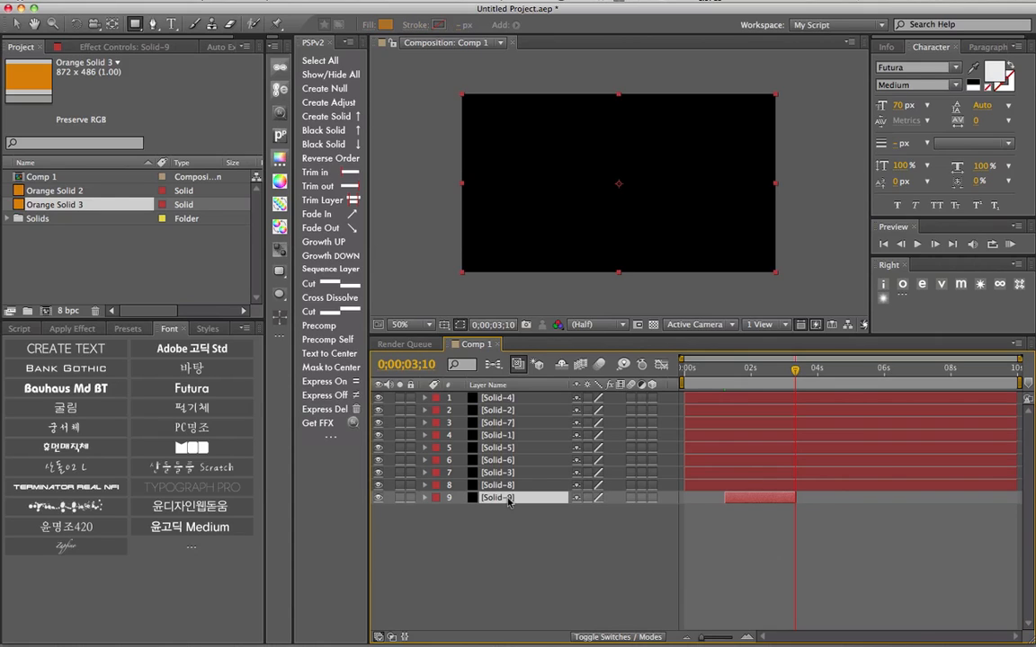
left_click(509, 448, "super")
left_click(509, 410, "super")
left_click(509, 397, "super")
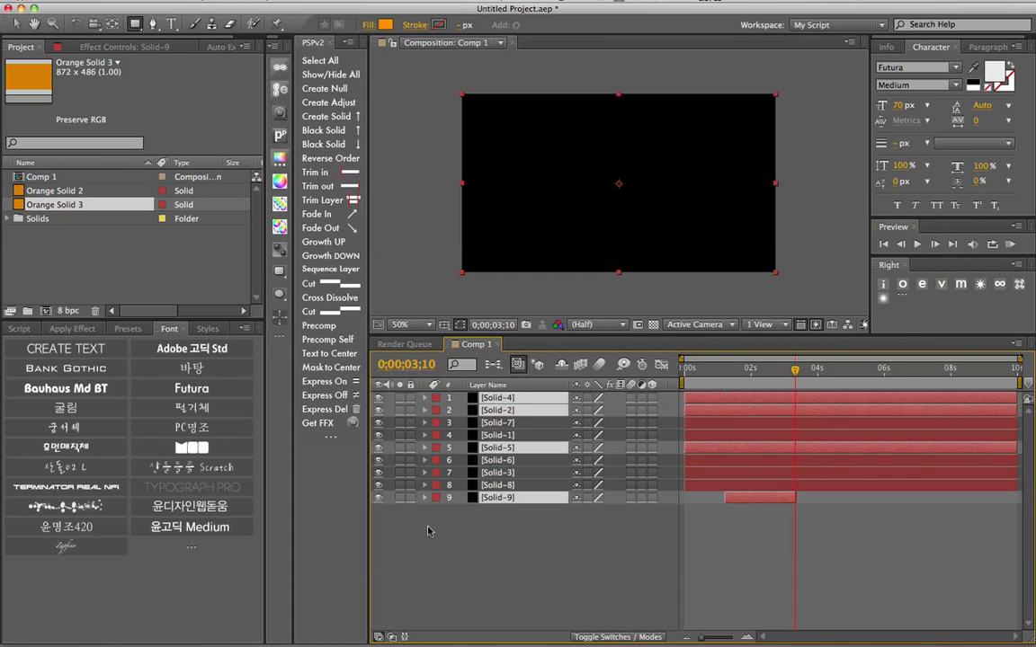
left_click(350, 214)
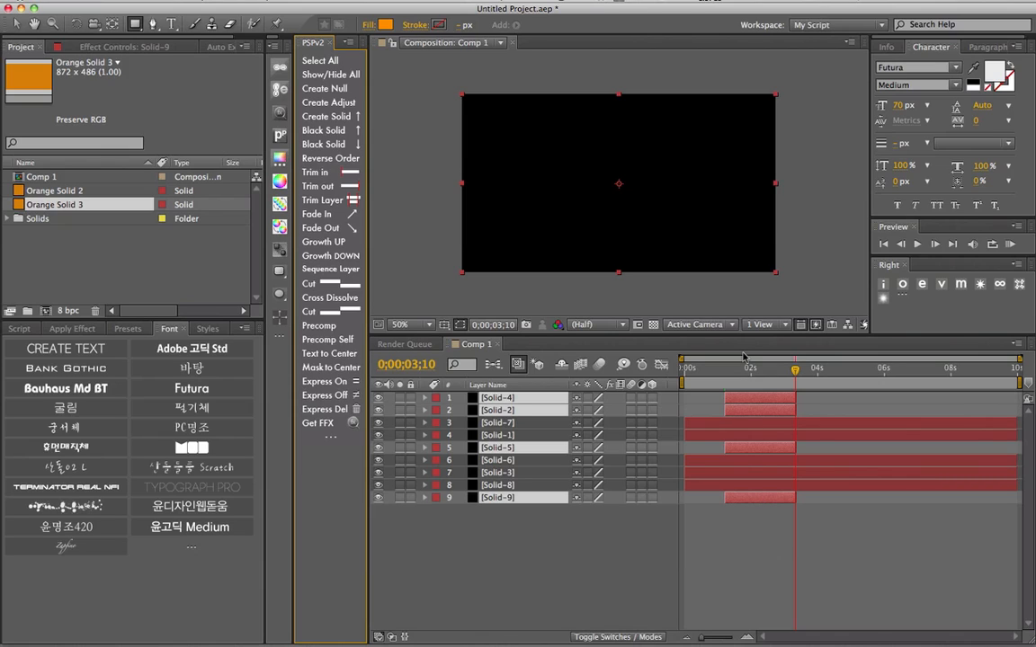
Undo the last Trim Layer change on Solid-4, Solid-2 and Solid-5
key("super+z")
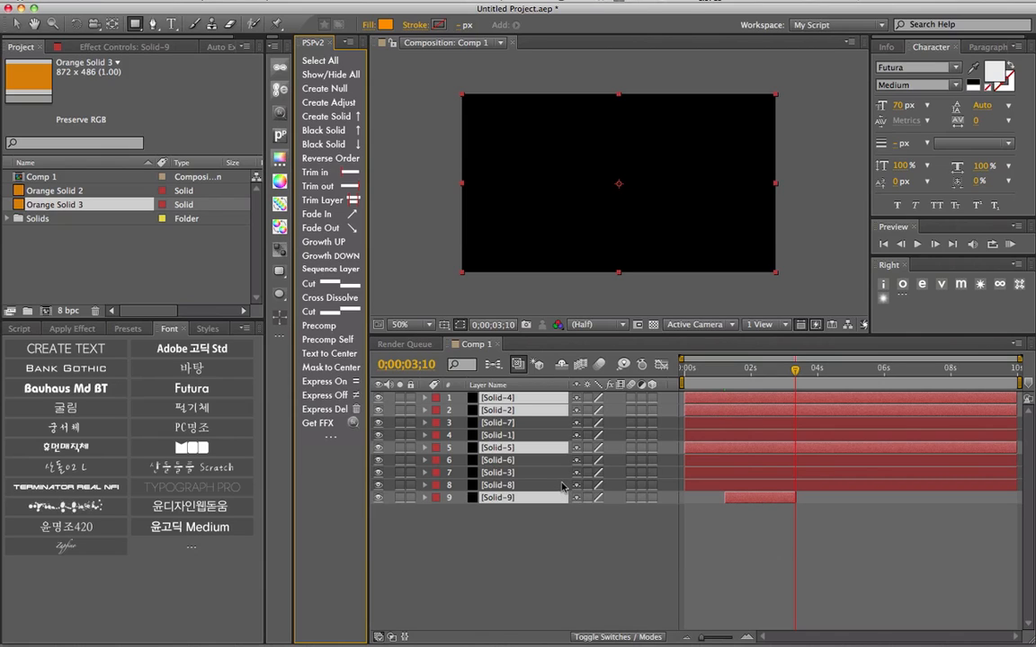
left_click(508, 498)
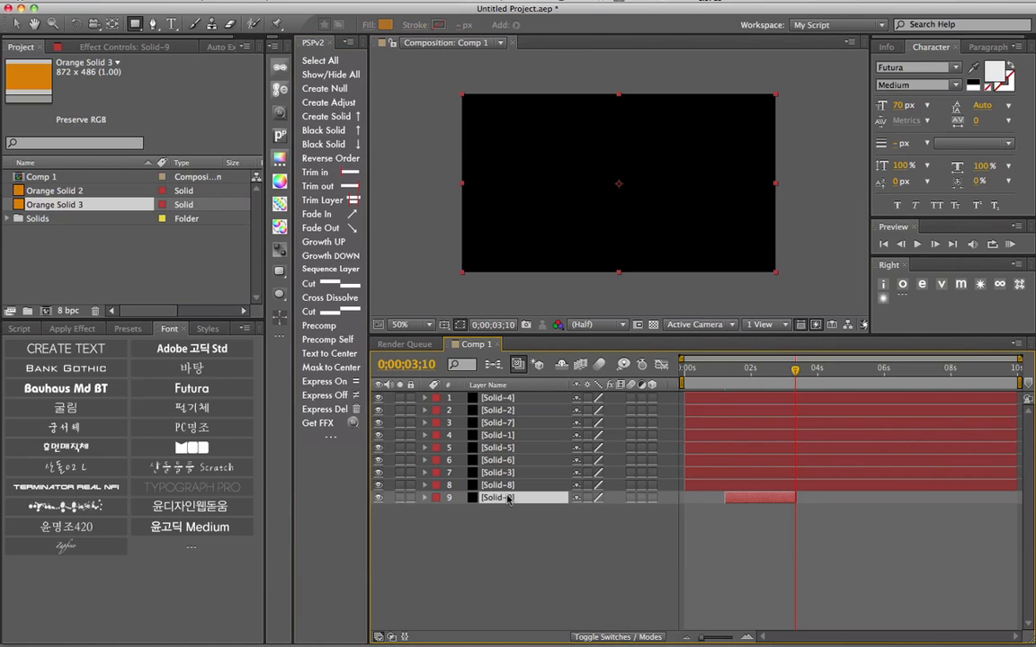
left_click(509, 486, "shift")
left_click(507, 473, "shift")
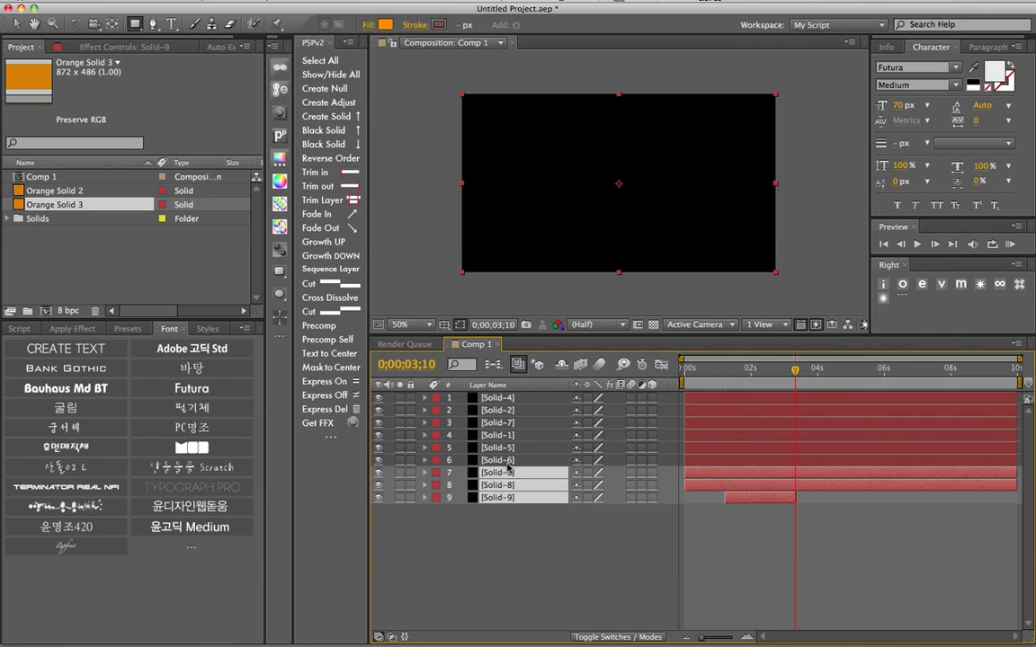
left_click(507, 460, "shift")
left_click(507, 448, "shift")
left_click(507, 435, "shift")
left_click(507, 423, "shift")
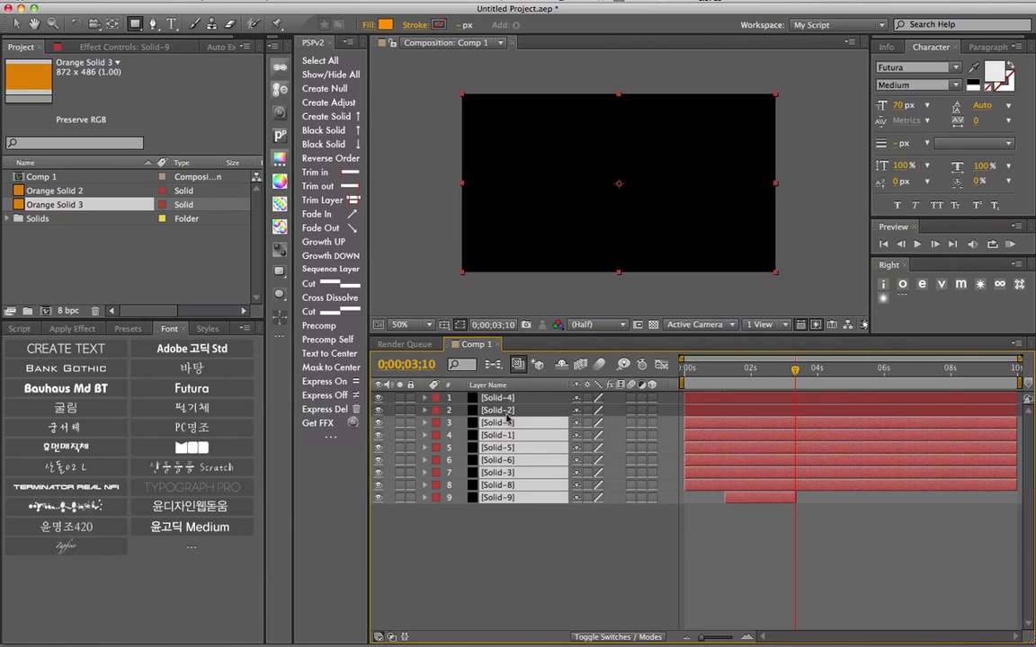
left_click(507, 410, "shift")
left_click(506, 400, "shift")
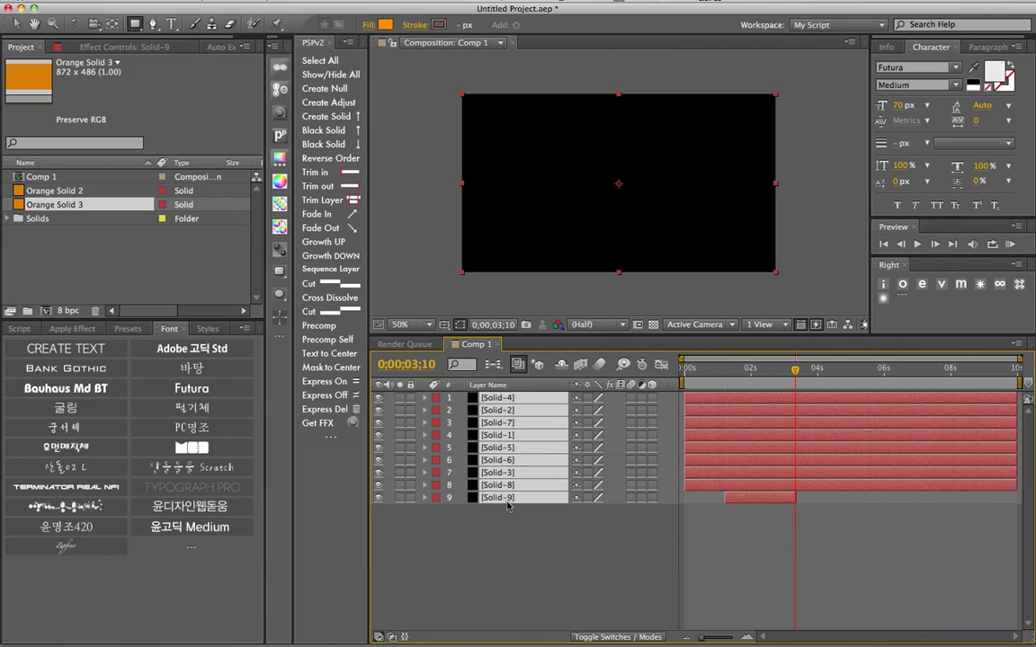
left_click(507, 546)
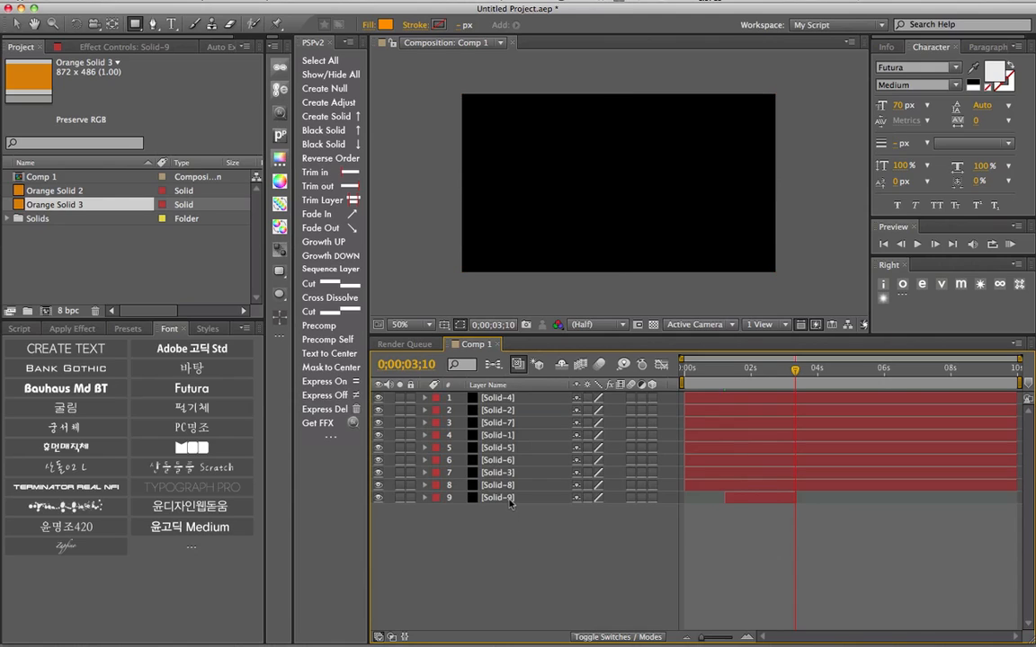
Select Solid-9 first, extend the selection through Solid-4, match all layers to Solid-9 with Trim Layer, and clear the selection
left_click(509, 500)
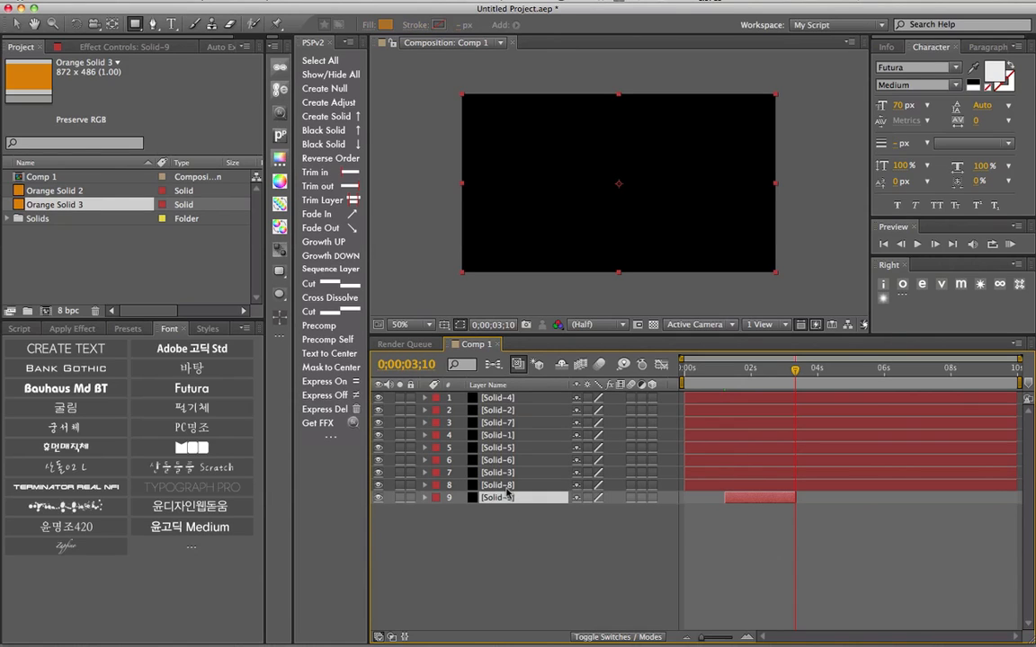
left_click(508, 486, "shift")
left_click(503, 399, "shift")
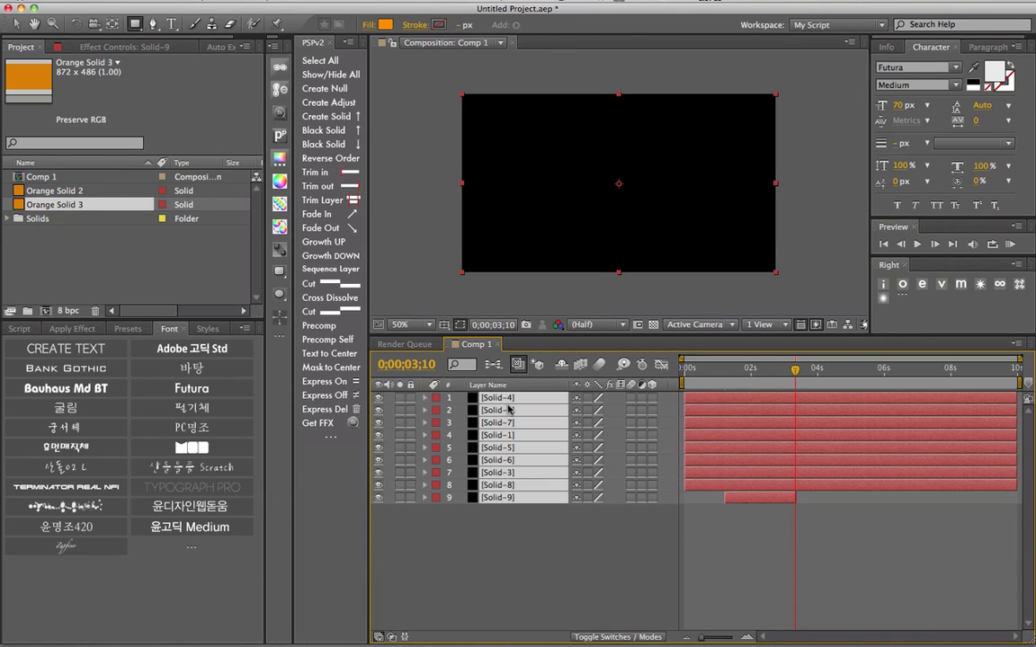
left_click(354, 201)
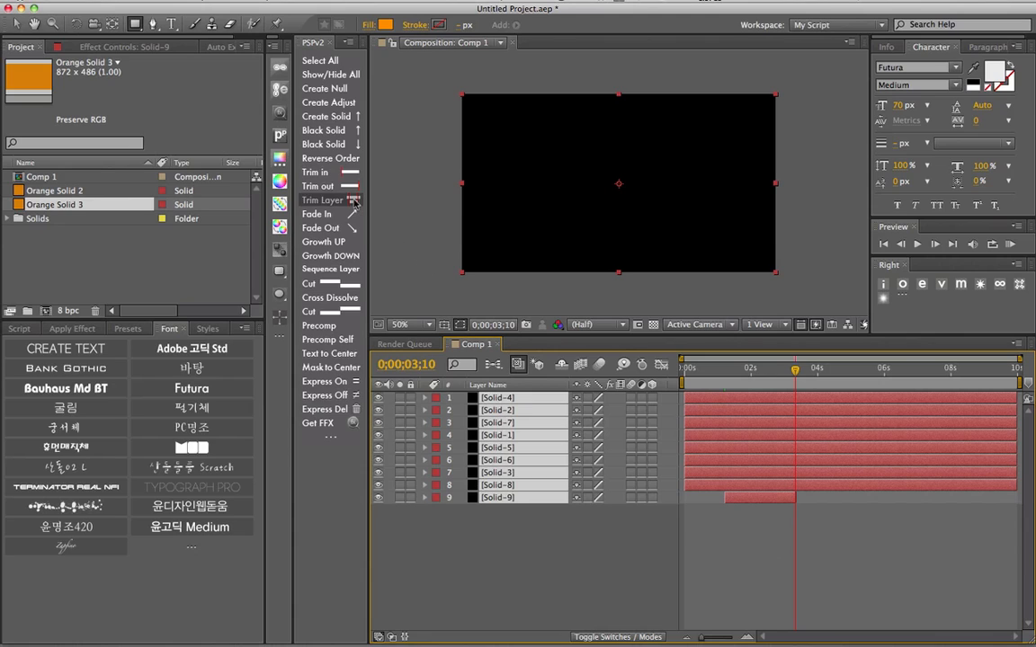
left_click(507, 518)
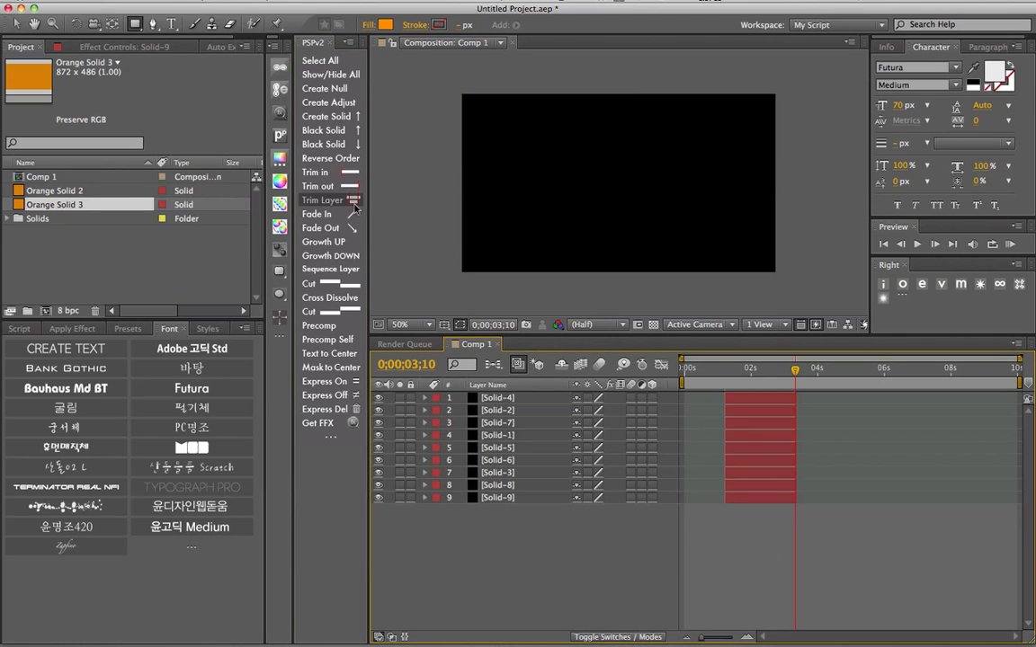
Move the current time to 0;00;01;15, inside the trimmed layers
left_click(339, 199)
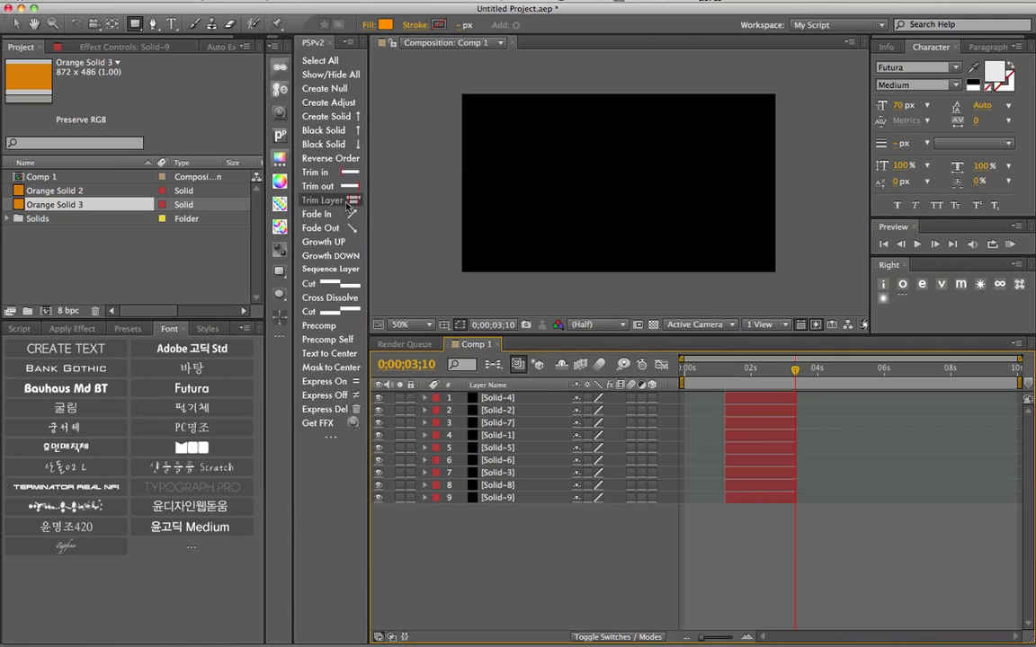
left_click(733, 369)
left_click(347, 216)
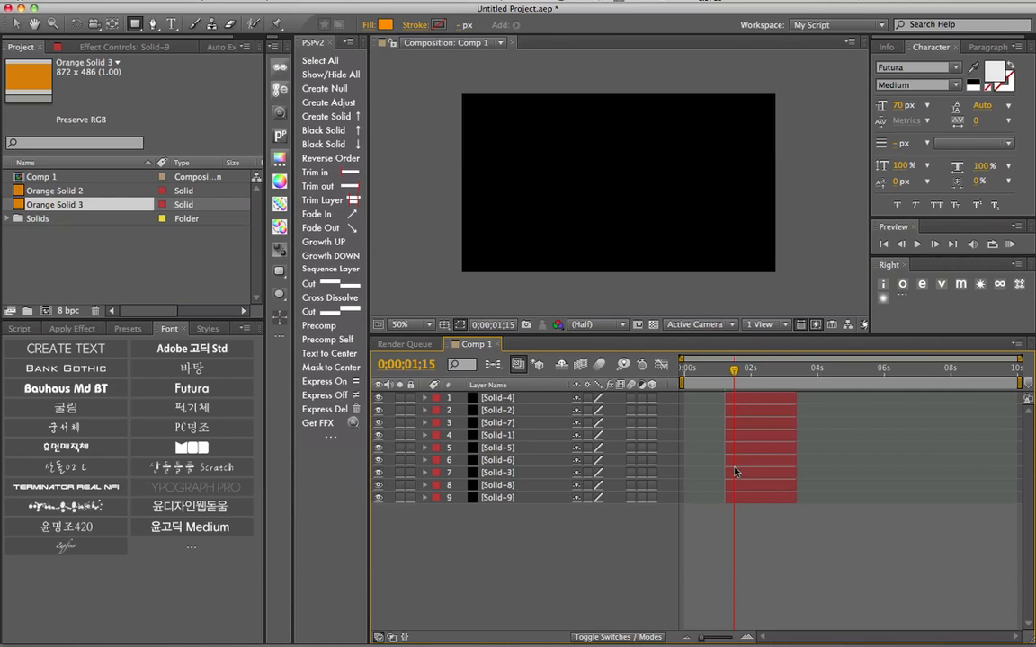
left_click_drag(558, 536, 476, 400)
left_click(520, 549)
left_click(520, 422)
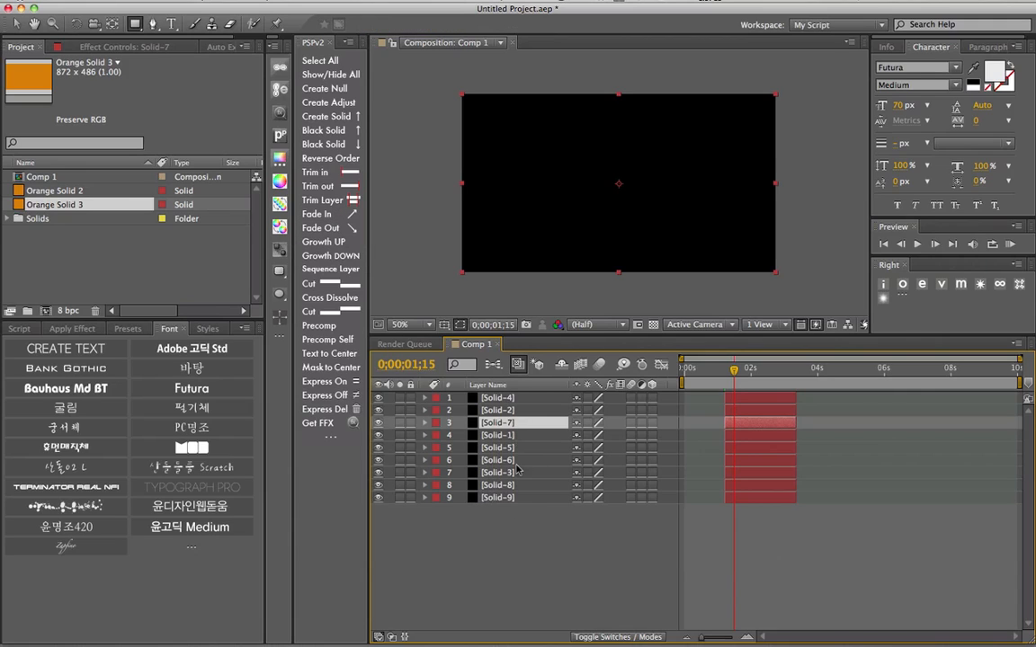
Apply a 20-frame Fade In to Solid-4, Solid-7 and Solid-5, and reveal their Opacity keyframes
left_click(515, 400)
left_click(509, 424, "super")
left_click(509, 447, "super")
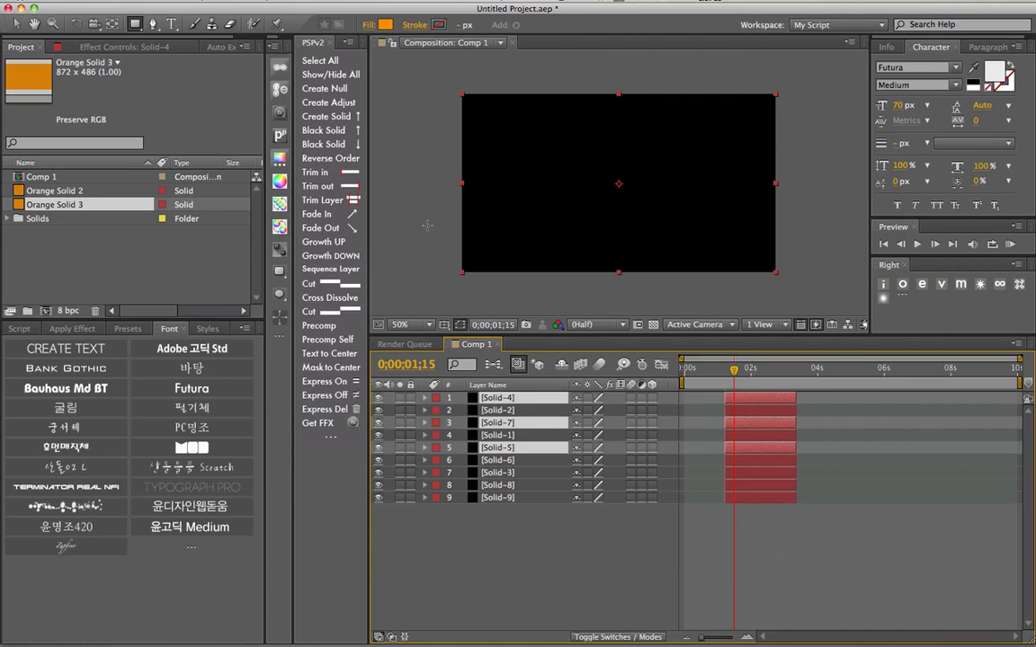
left_click(349, 216)
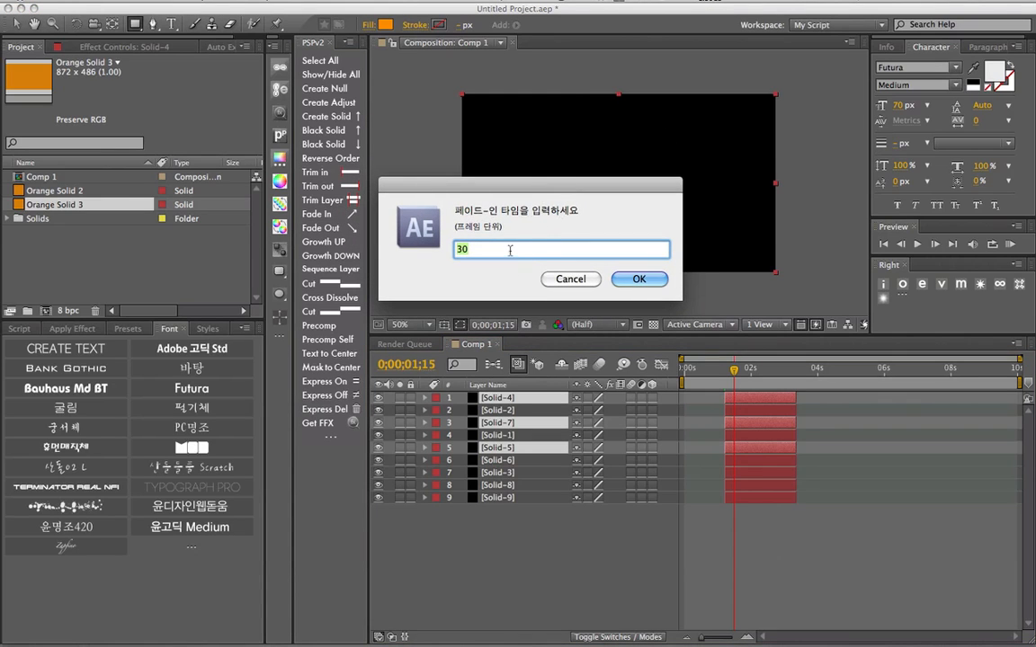
double_click(465, 249)
type("20")
left_click(647, 280)
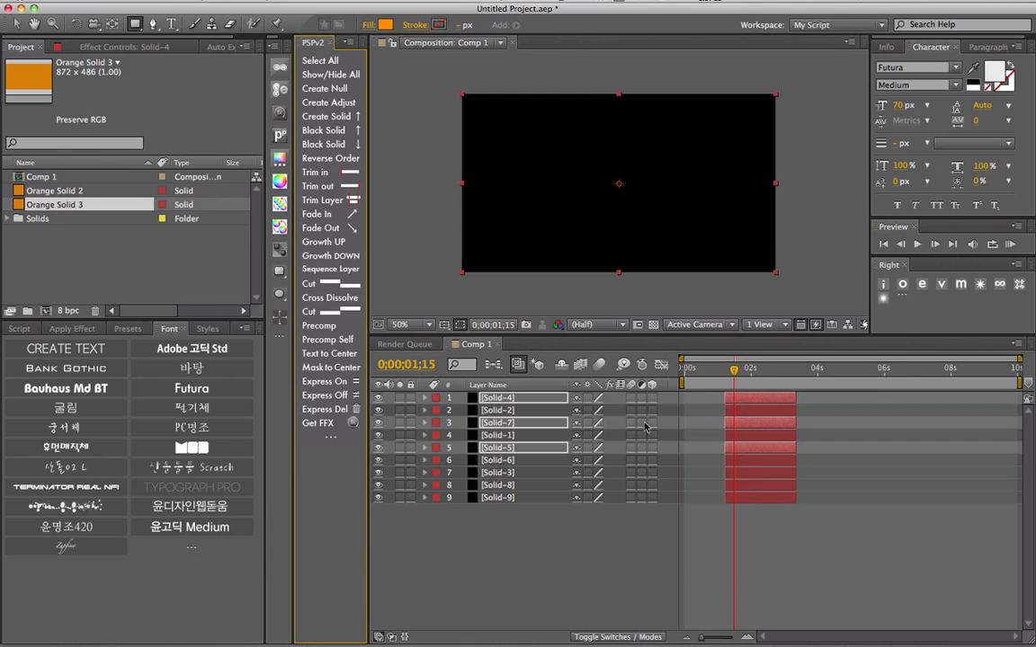
left_click(479, 347)
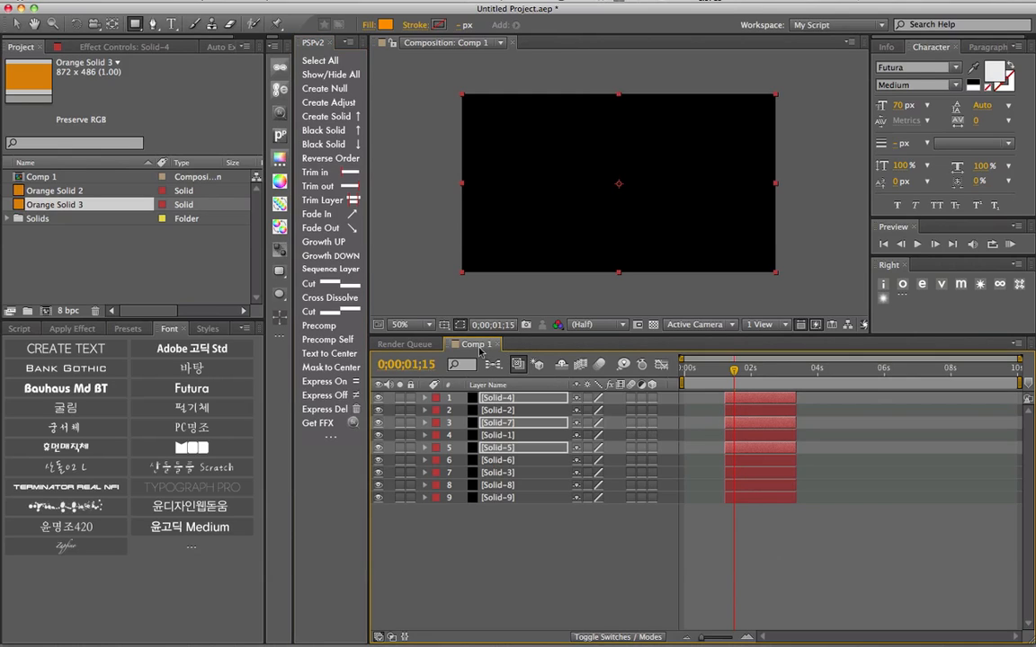
key("t")
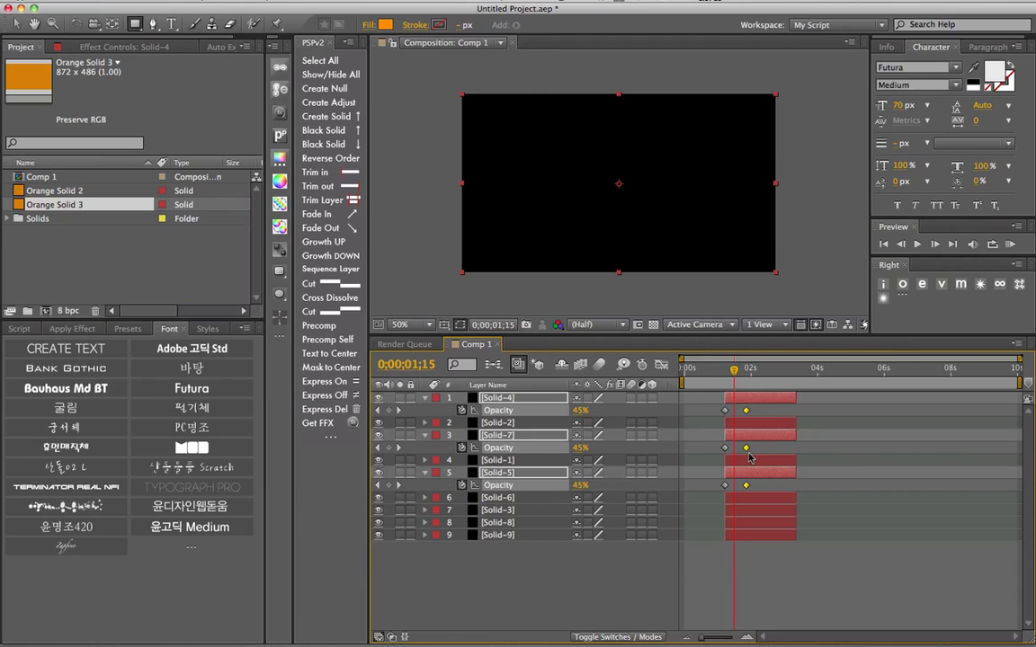
left_click(548, 562)
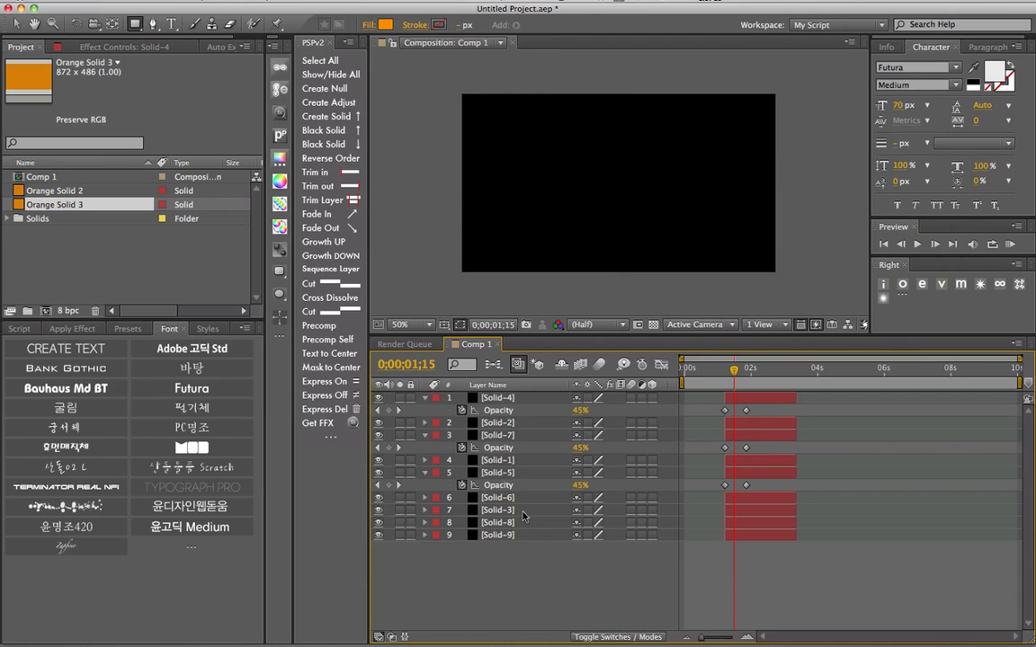
Apply a 10-frame Fade In to Solid-3 and Solid-8
left_click(517, 510)
left_click(509, 523, "shift")
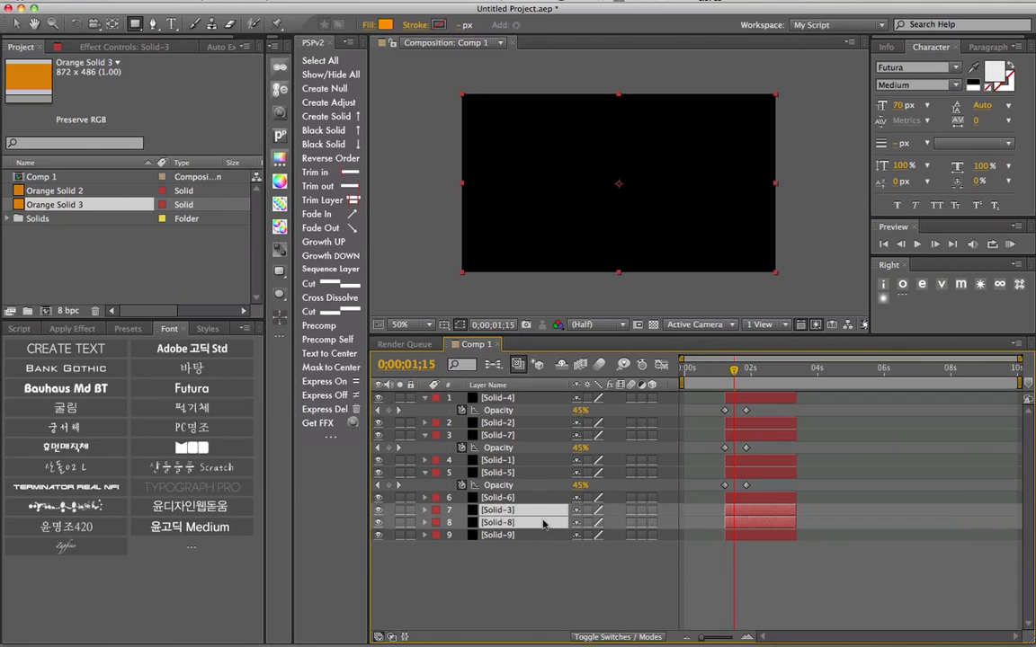
left_click(360, 228)
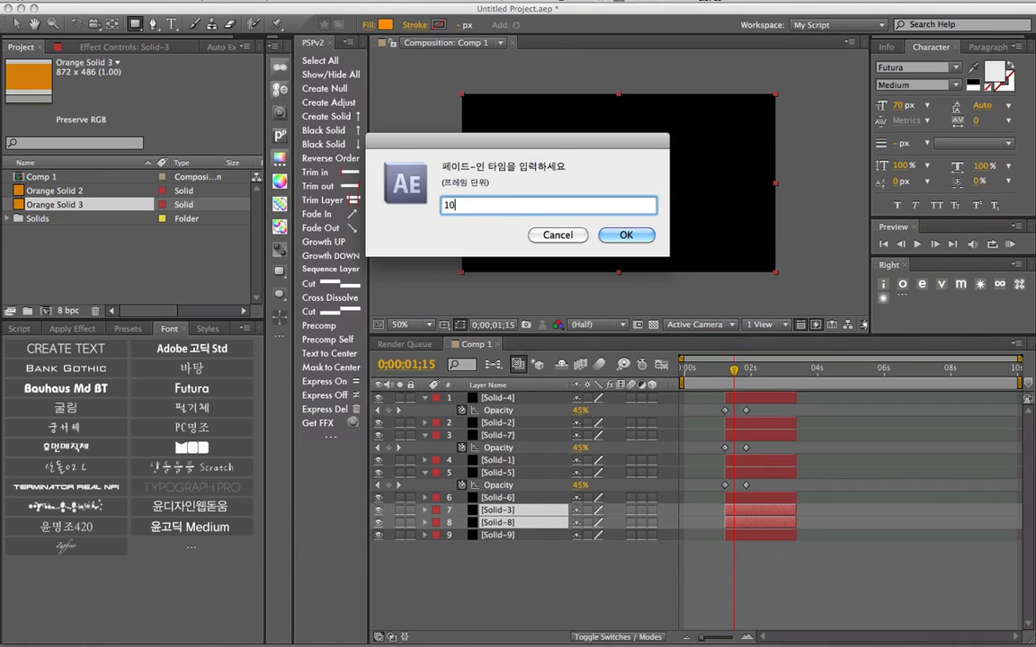
type("10")
left_click(625, 234)
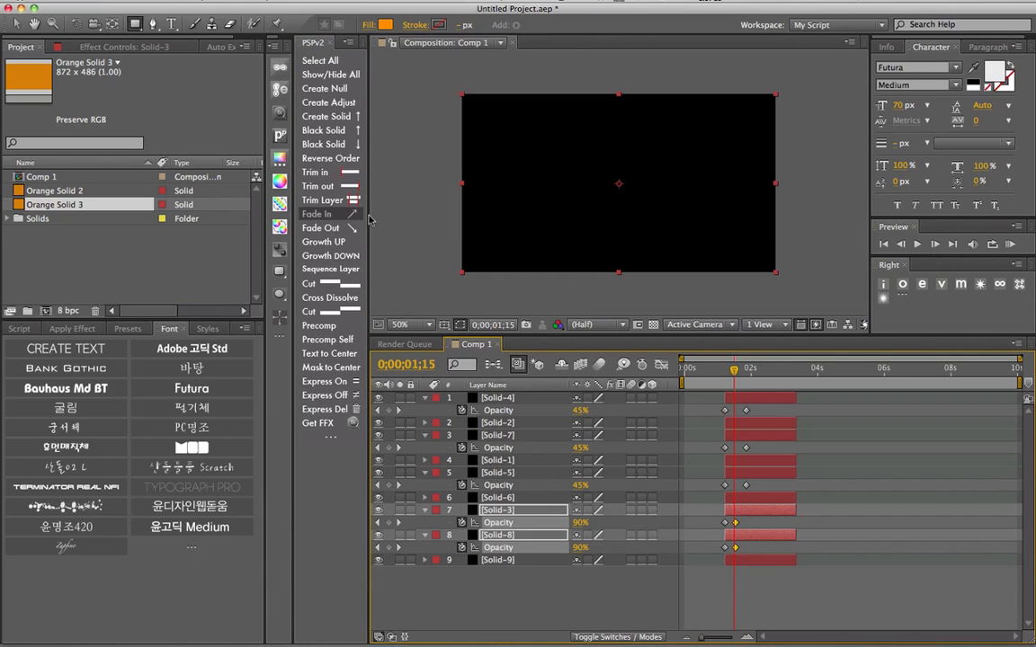
Apply a 45-frame Fade In to Solid-6, reveal its Opacity keyframes and preview the fades
left_click(519, 497)
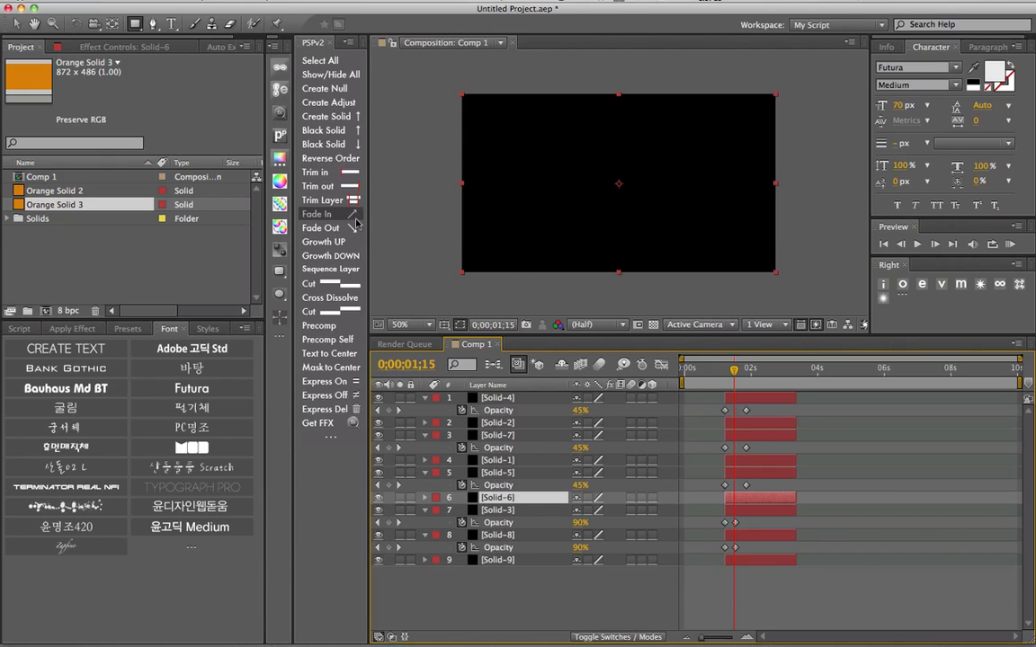
left_click(317, 214)
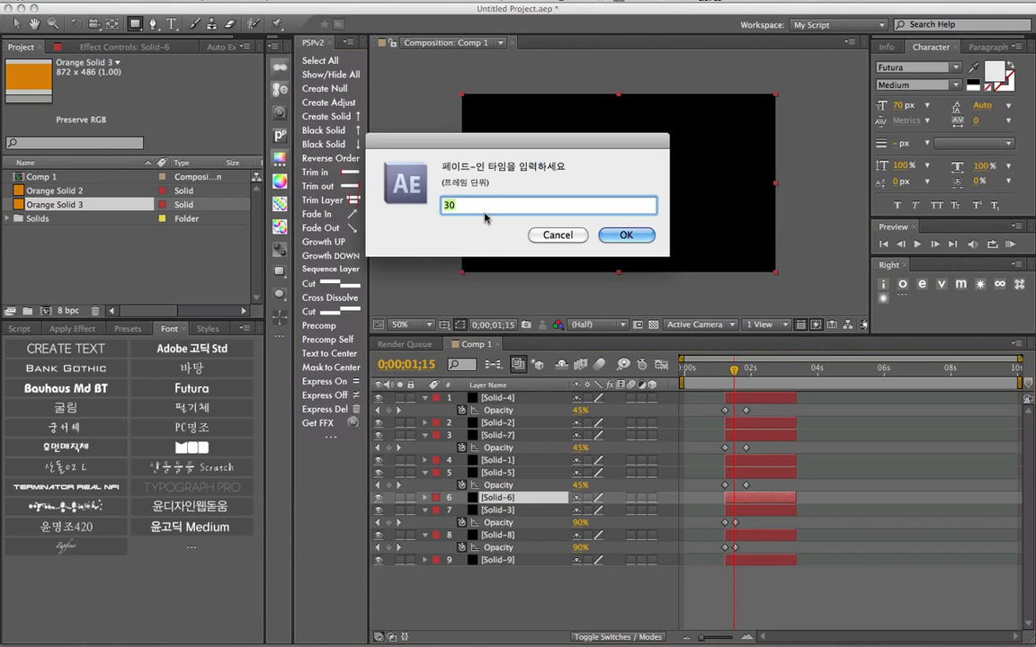
type("45")
key("Return")
left_click(538, 499)
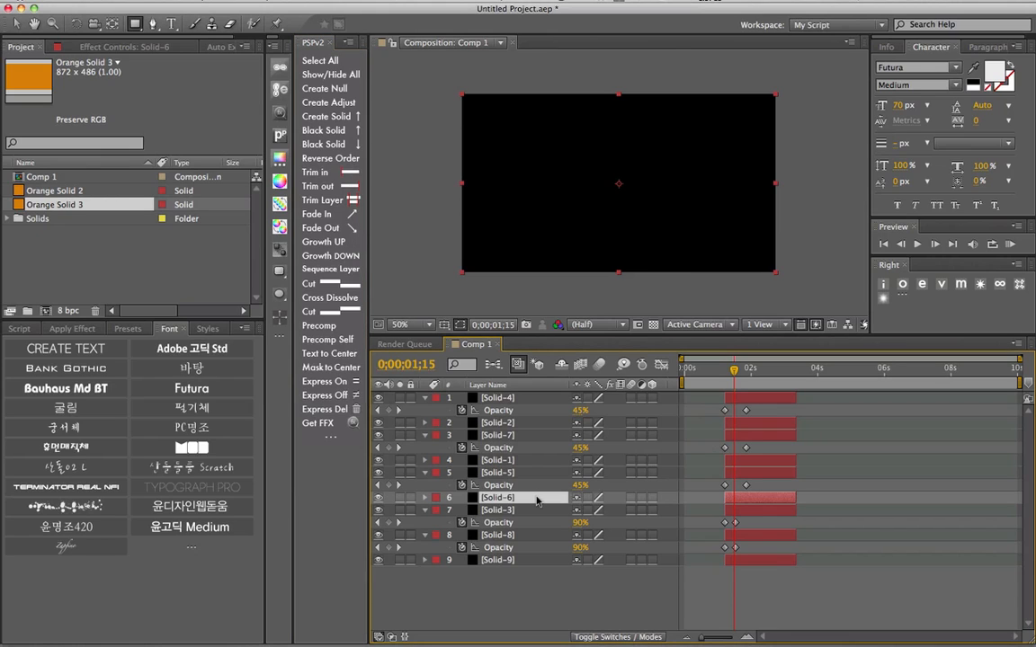
key("u")
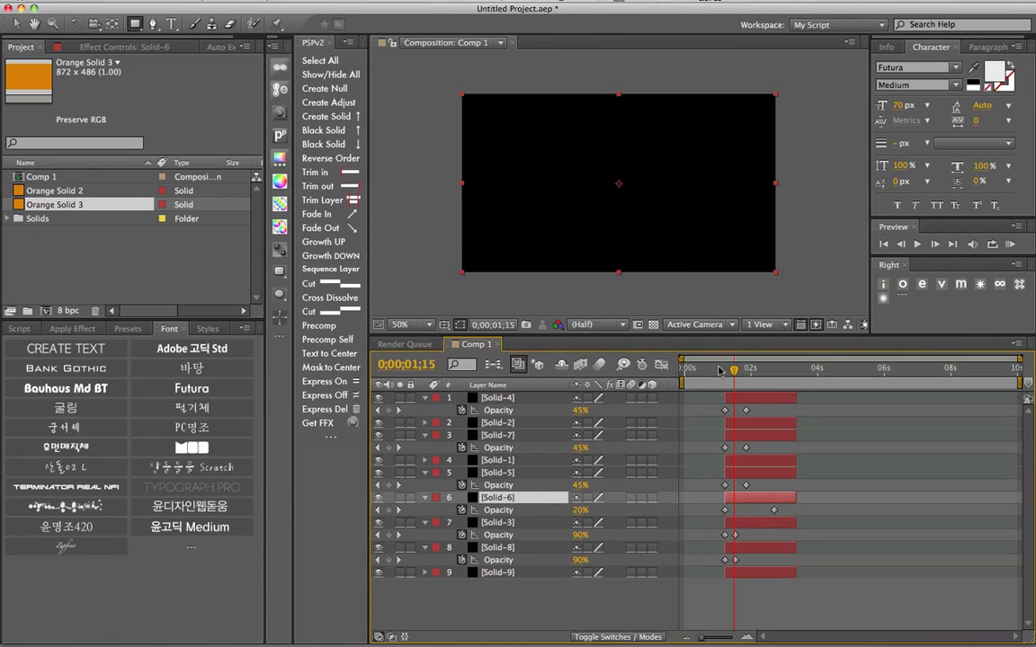
key("space")
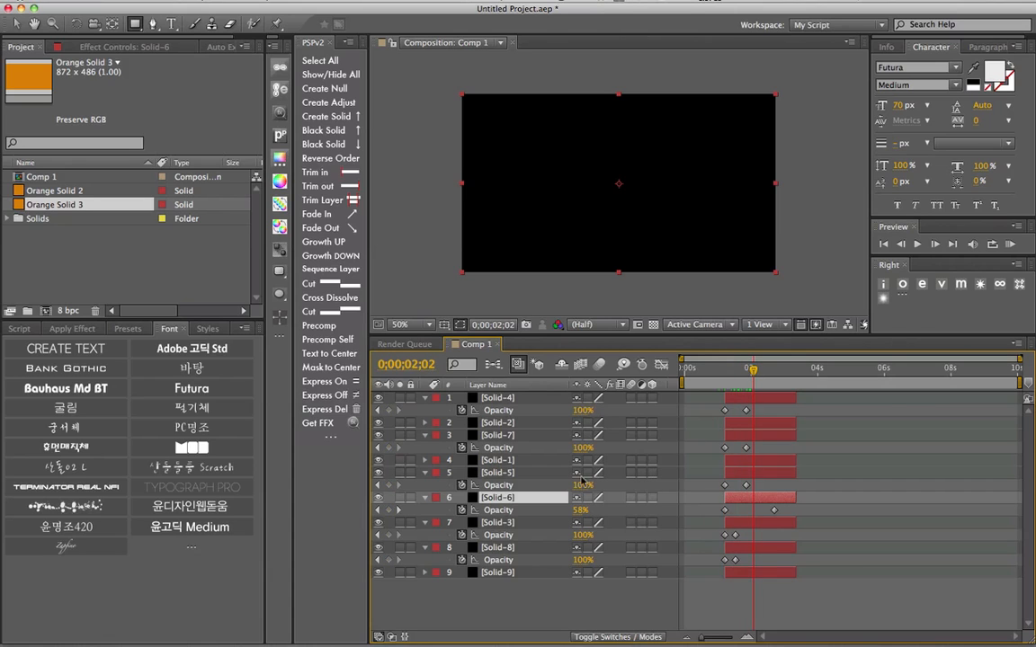
Delete all the solid layers from Comp 1 along with their Opacity keyframes
left_click_drag(543, 601, 471, 371)
key("Delete")
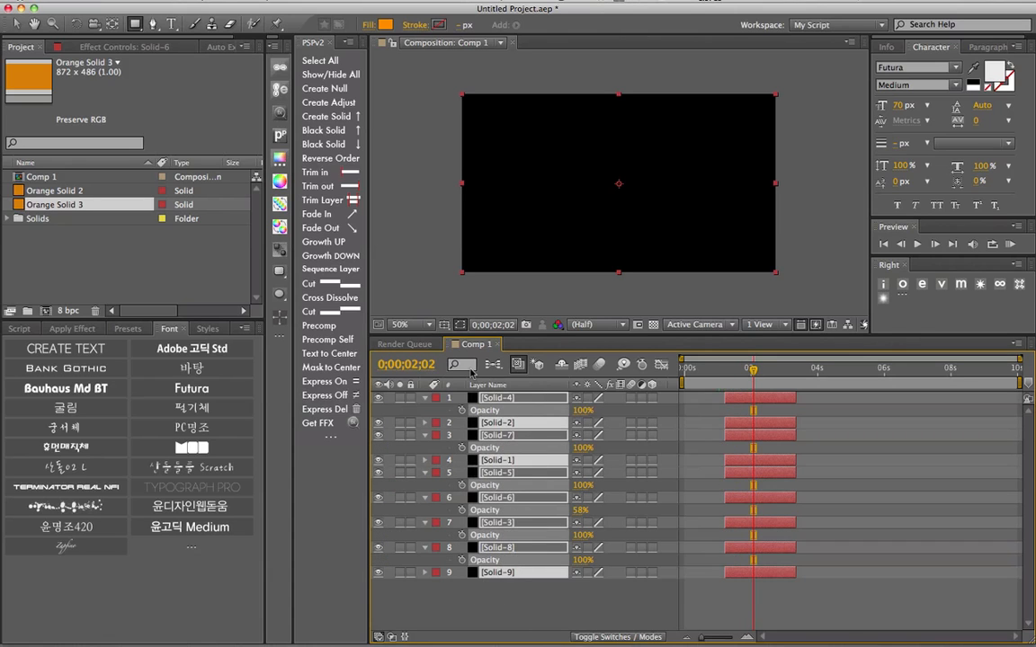
left_click_drag(538, 600, 499, 379)
key("Delete")
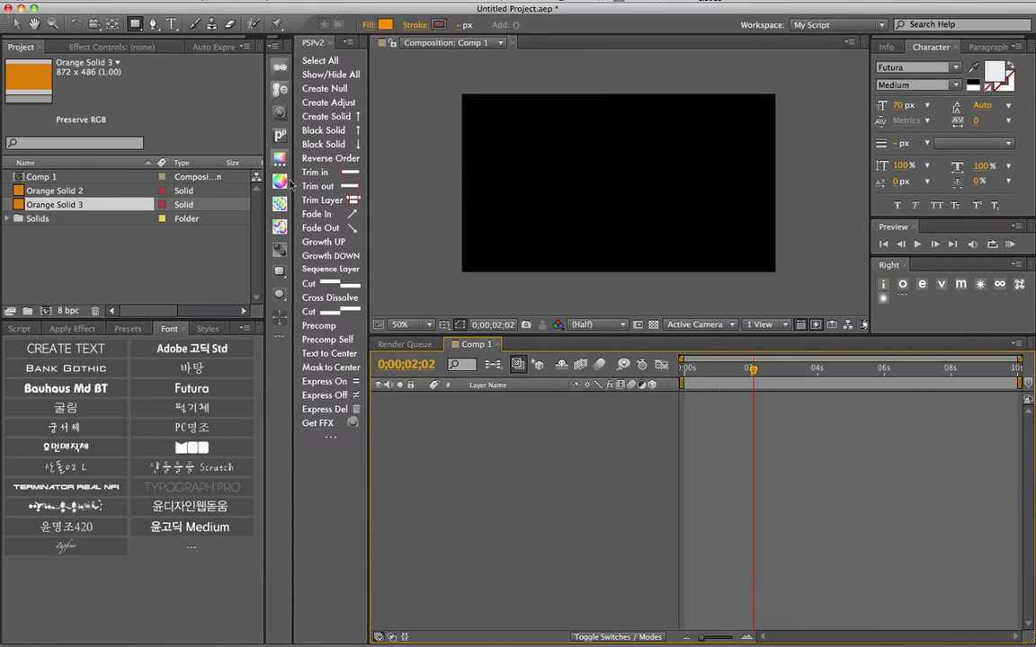
Create a 200 × 200 px orange solid with the Create Solid script
left_click(329, 116)
left_click(488, 184)
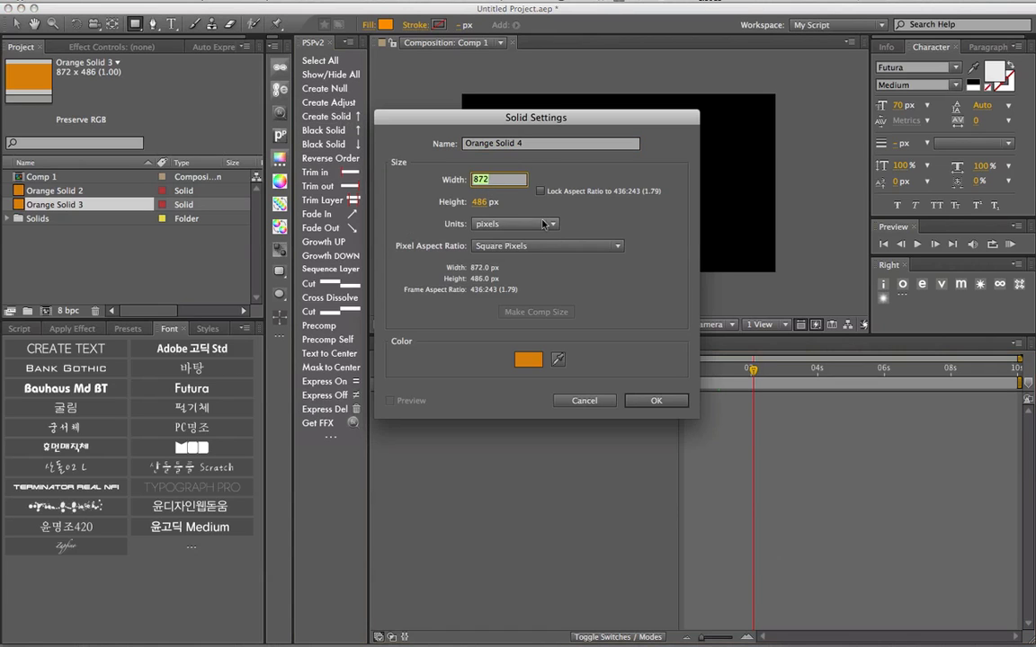
type("200")
key("Tab")
type("200")
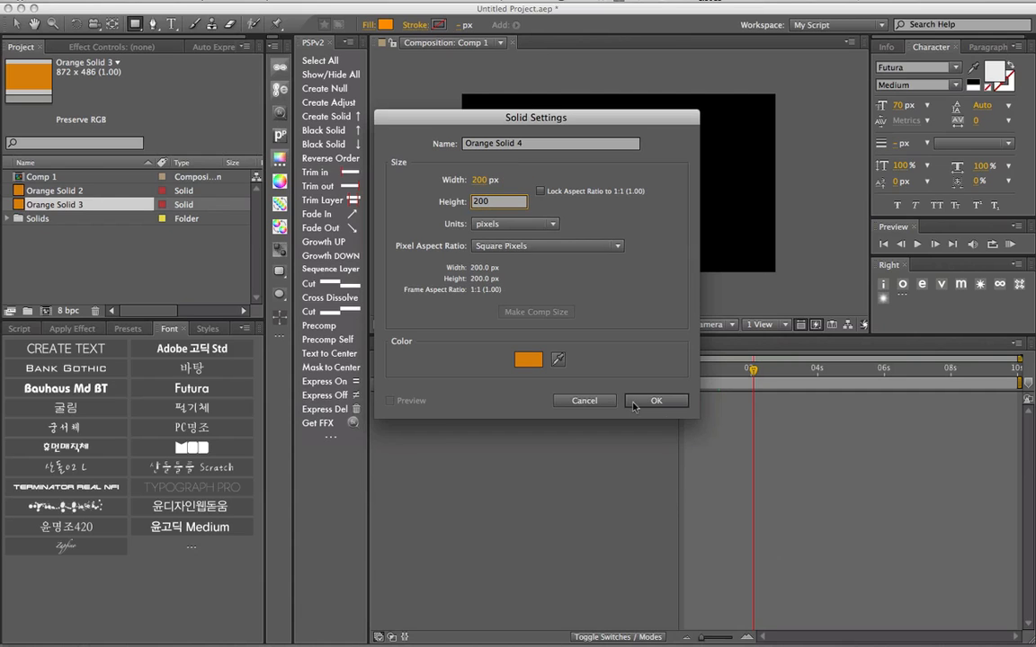
key("Return")
Duplicate the Orange Solid 4 layer four times and leave all layers deselected
left_click(513, 397)
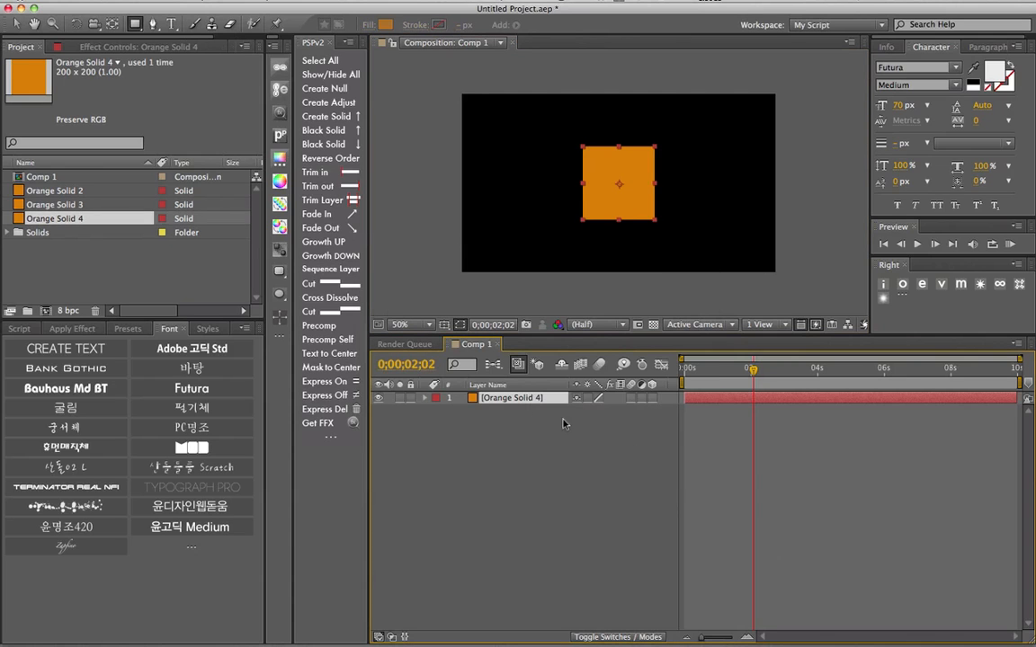
key("ctrl+d")
key("ctrl+d")
key("ctrl+d")
key("ctrl+d")
left_click(536, 487)
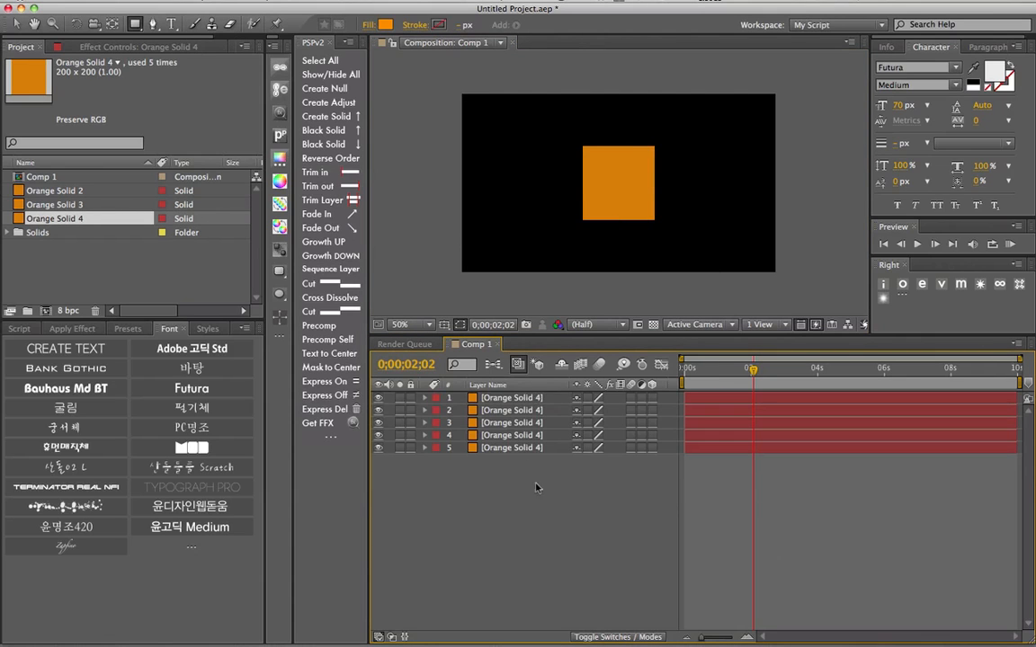
key("ctrl+a")
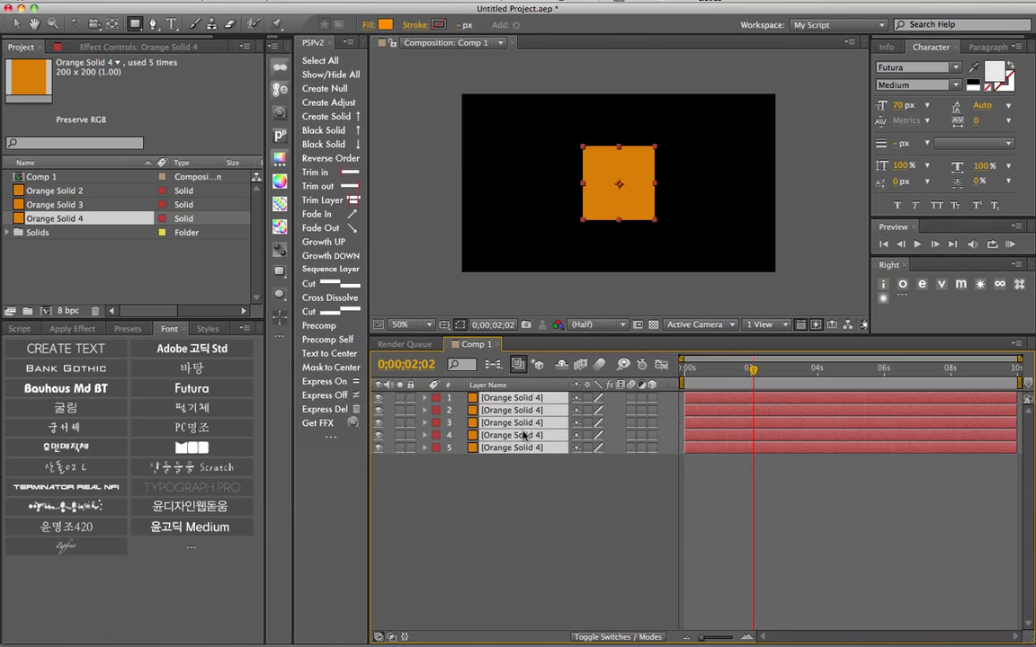
left_click(513, 457)
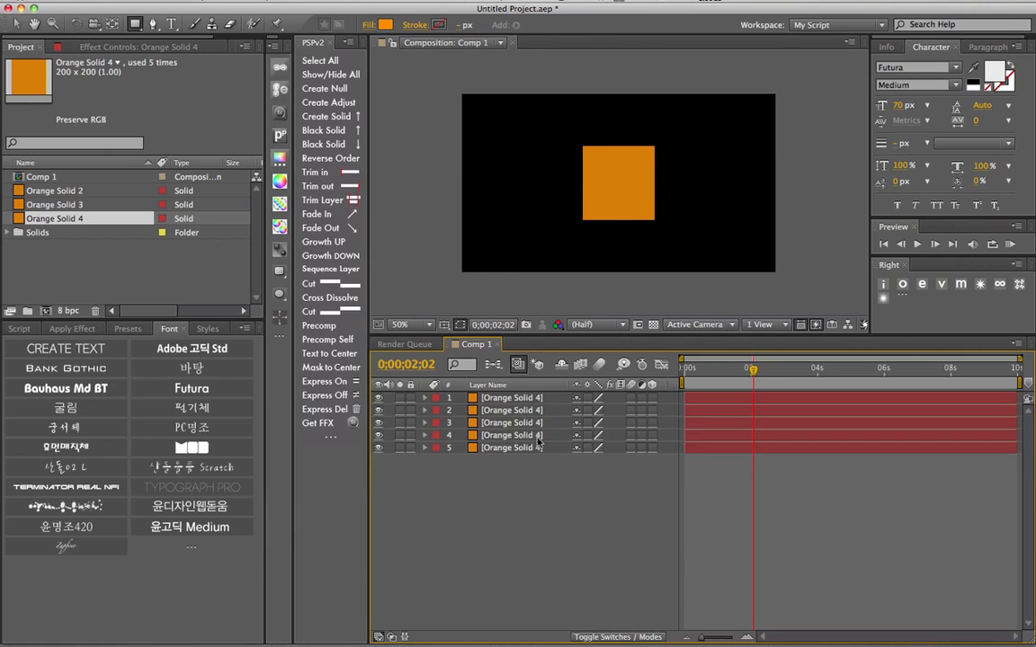
Delete the topmost of the five Orange Solid 4 layers and spread the remaining four squares apart across the composition
left_click(540, 401)
left_click(618, 191)
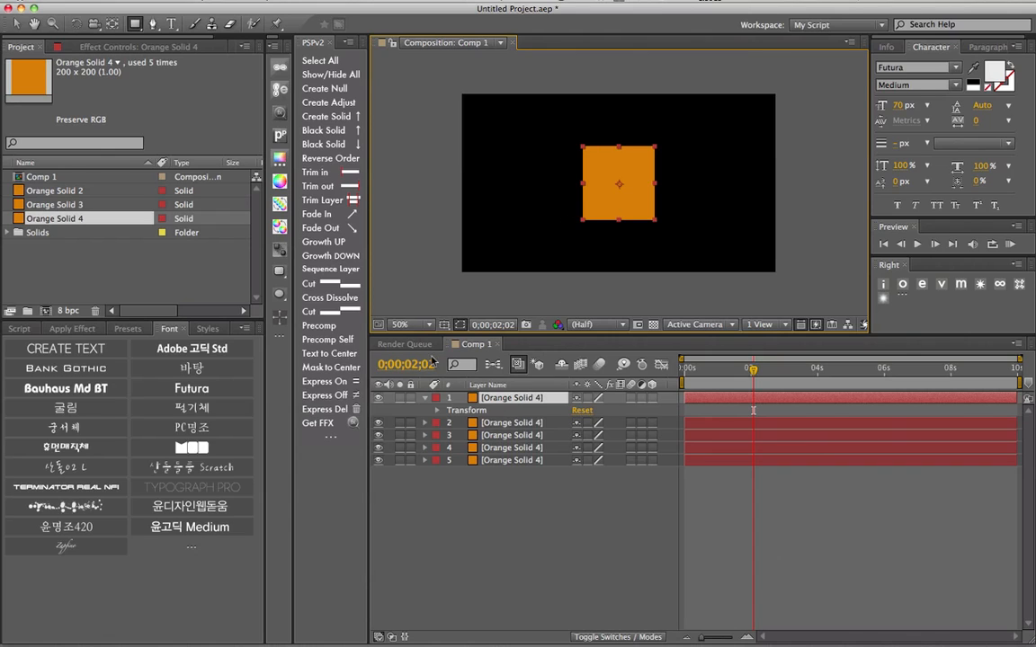
key("Delete")
key("v")
left_click_drag(606, 196, 528, 169)
left_click_drag(649, 185, 727, 141)
left_click_drag(617, 202, 664, 226)
Reveal Opacity on all four solid layers and set it to 79%, 54%, 79% and 69% from the first layer to the fourth
key("super+a")
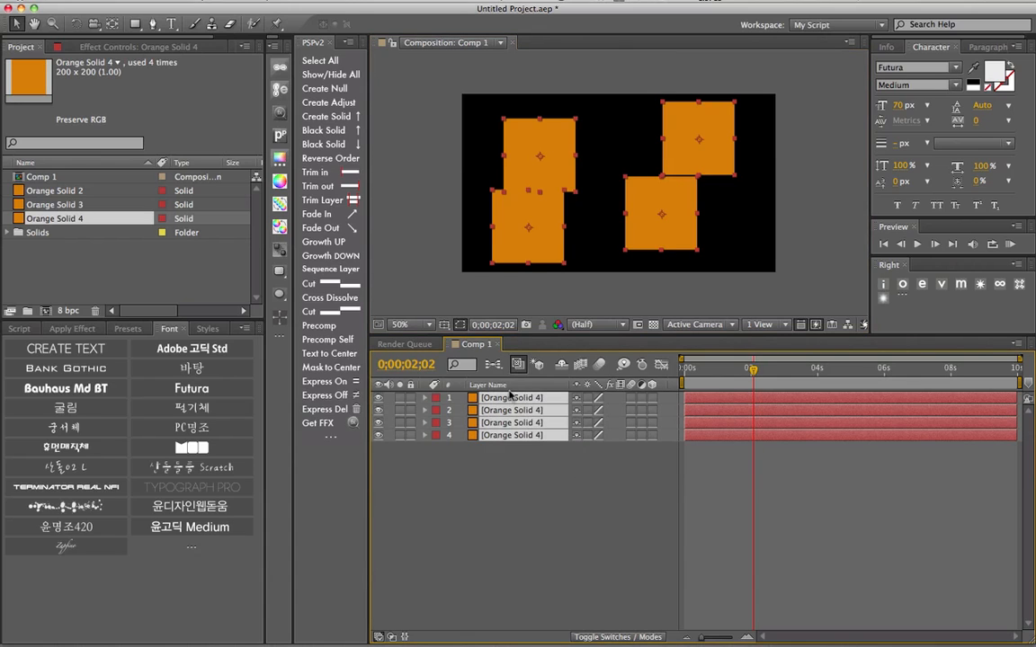
key("t")
left_click(612, 434)
left_click_drag(585, 410, 575, 515)
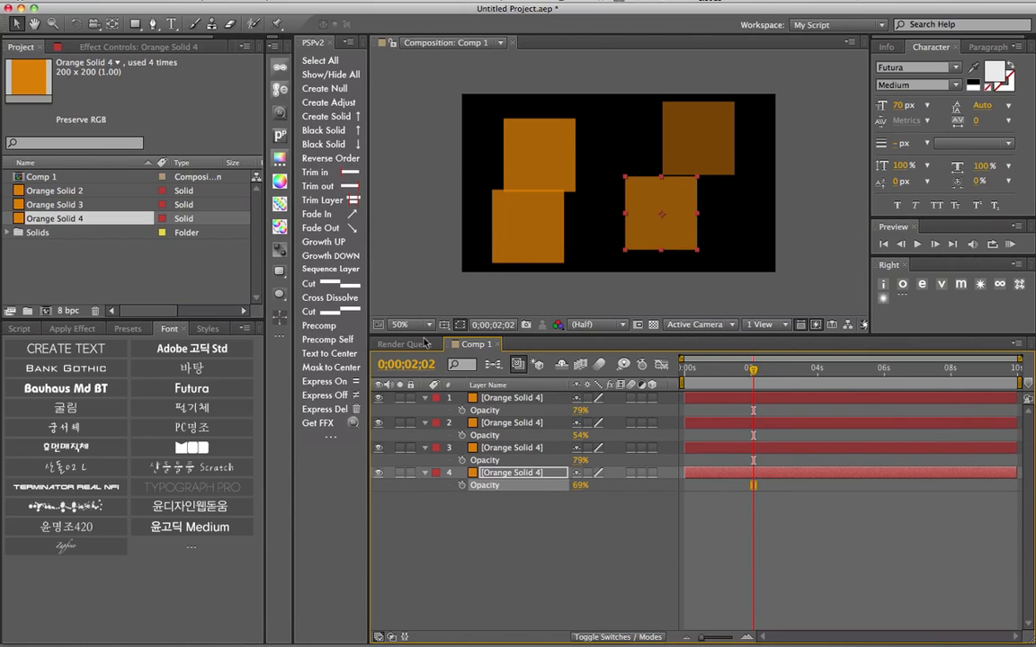
Apply a 40-frame Fade In to all four solid layers and preview it from the start to 0;00;01;10
left_click_drag(534, 518, 481, 395)
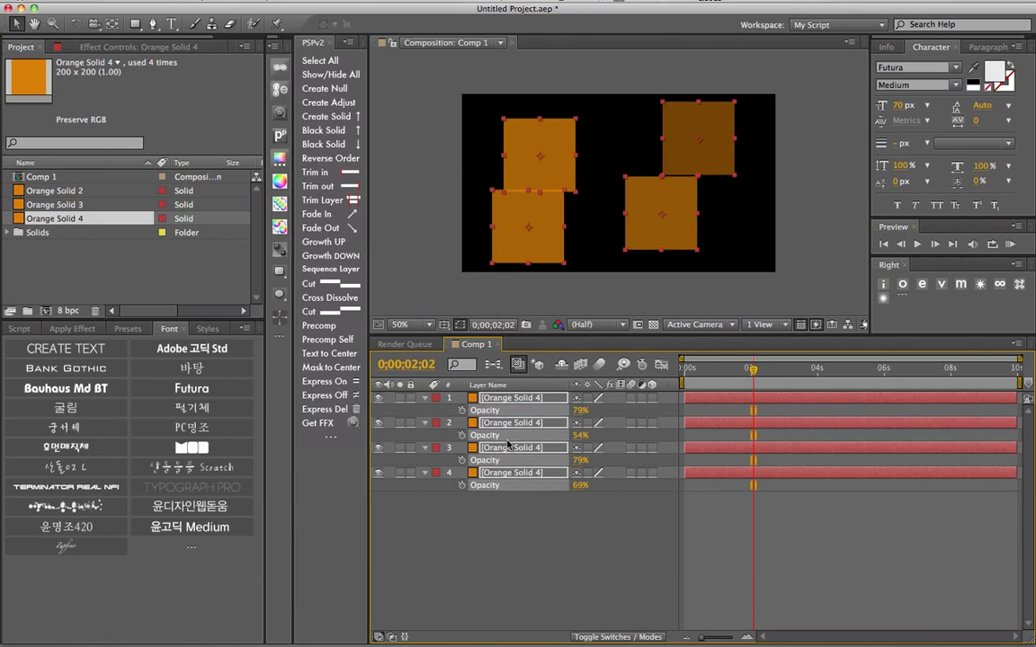
left_click(350, 212)
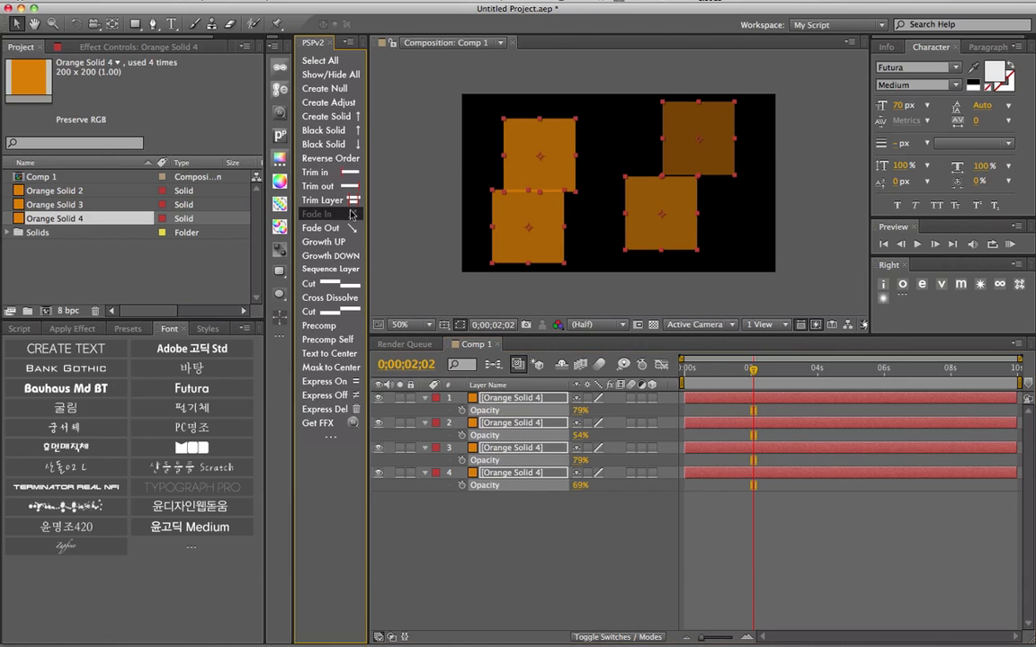
left_click_drag(478, 146, 381, 147)
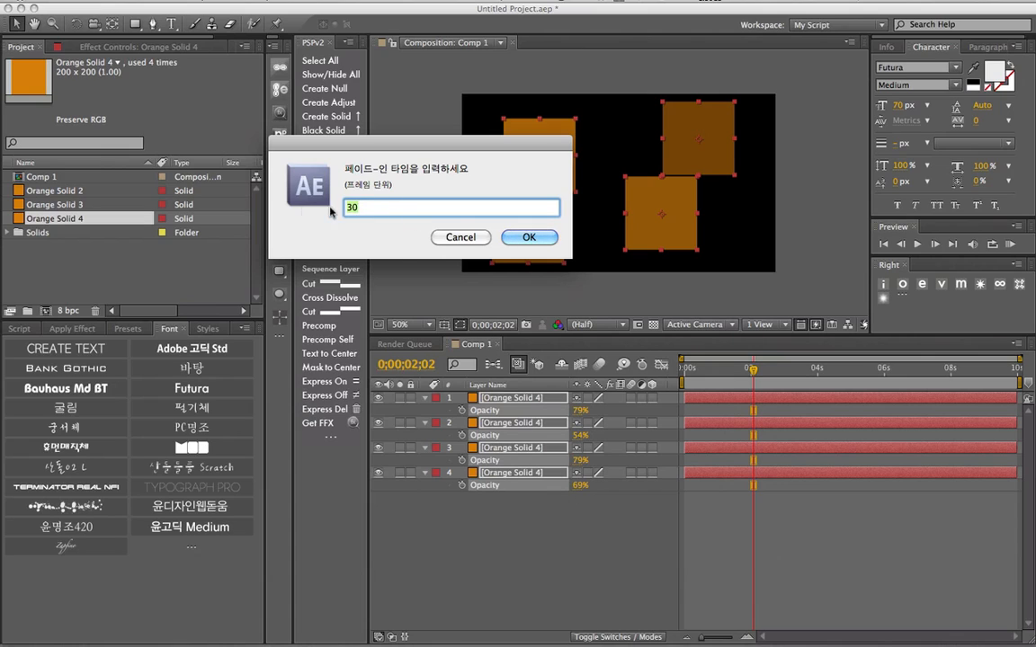
type("40")
left_click(518, 240)
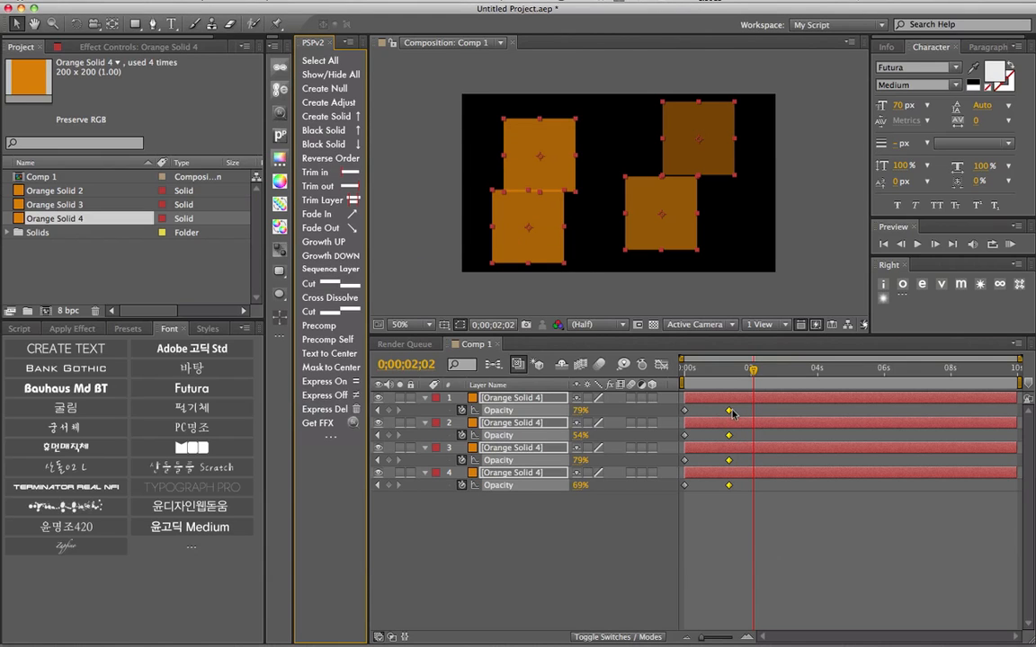
left_click(633, 513)
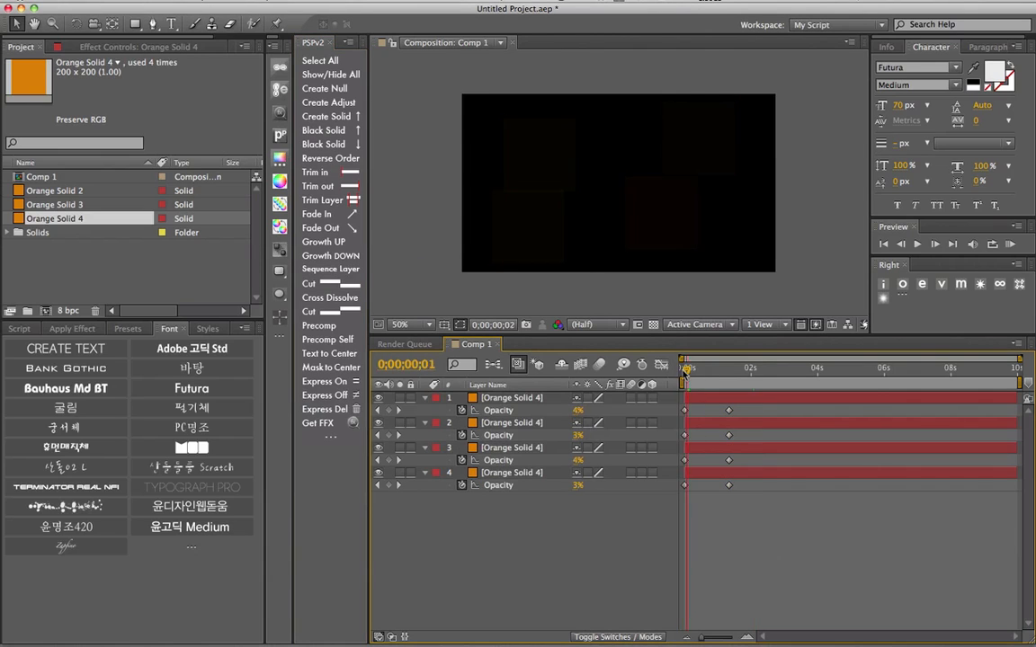
key("Home")
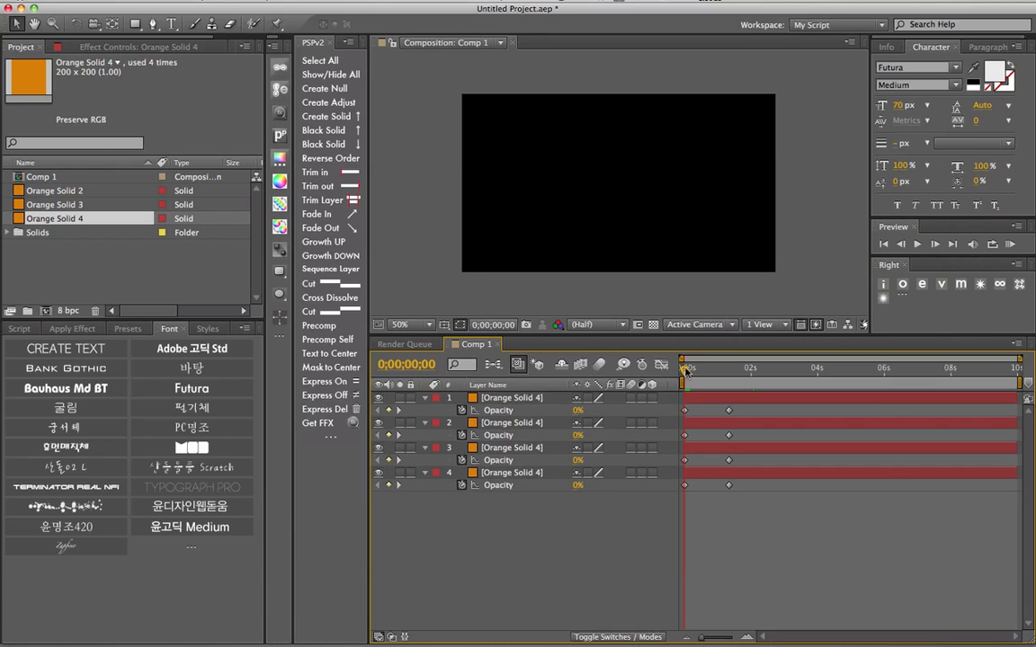
left_click_drag(685, 369, 729, 370)
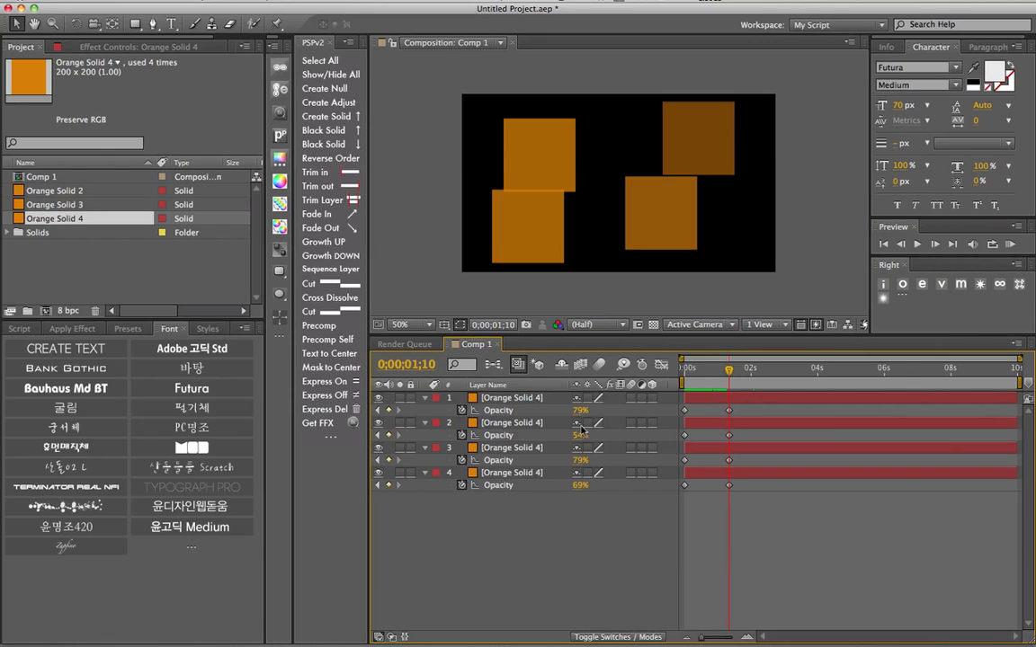
Apply a 15-frame Fade Out to all four solid layers and scrub the timeline to preview it
left_click_drag(710, 376, 899, 374)
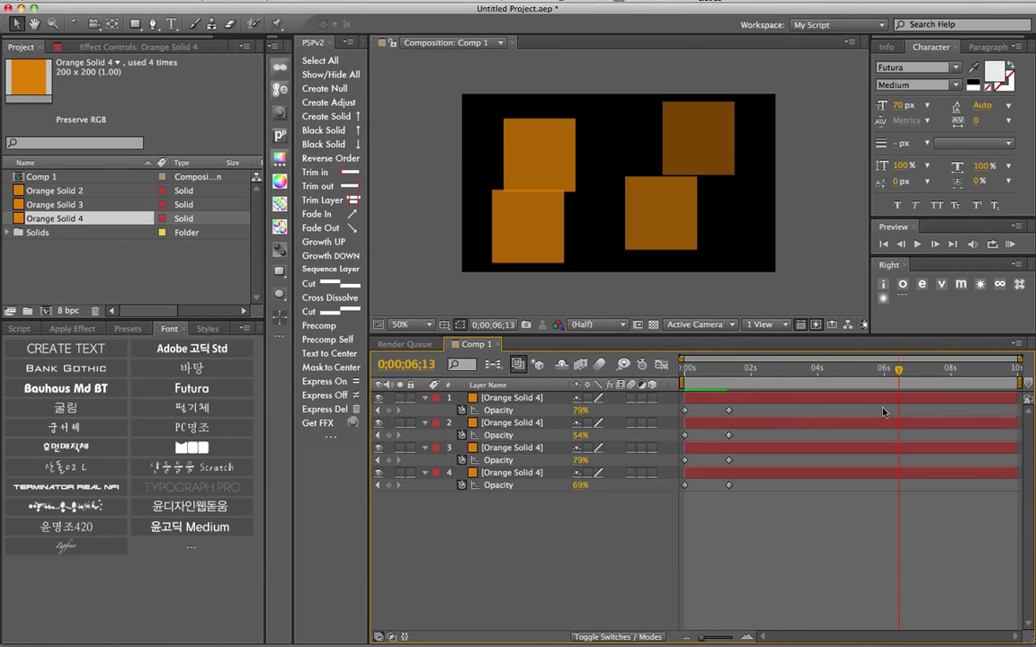
key("ctrl+a")
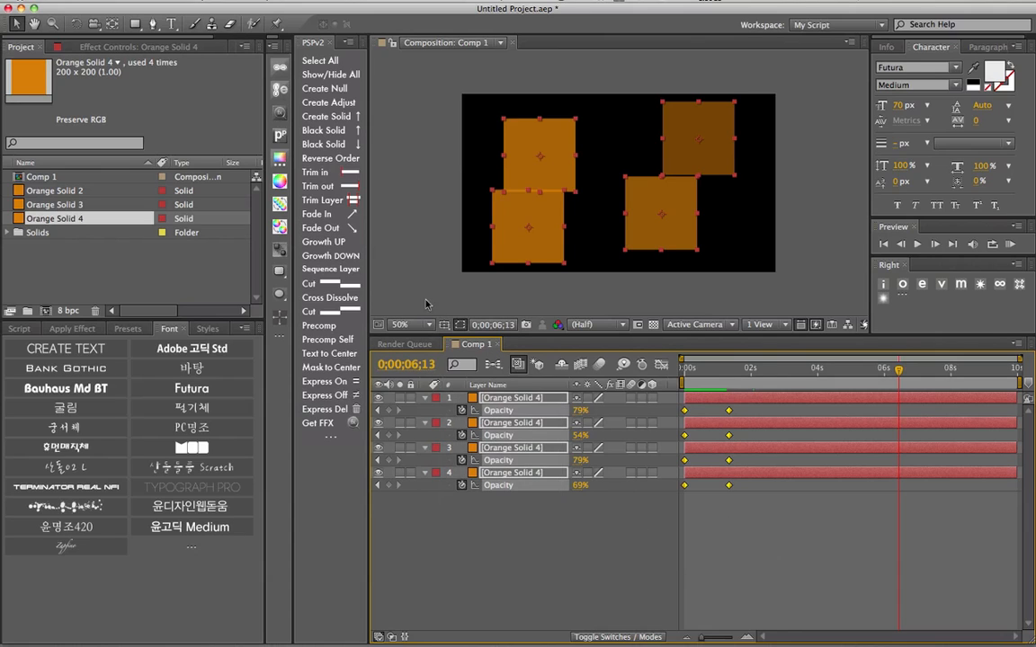
left_click(352, 229)
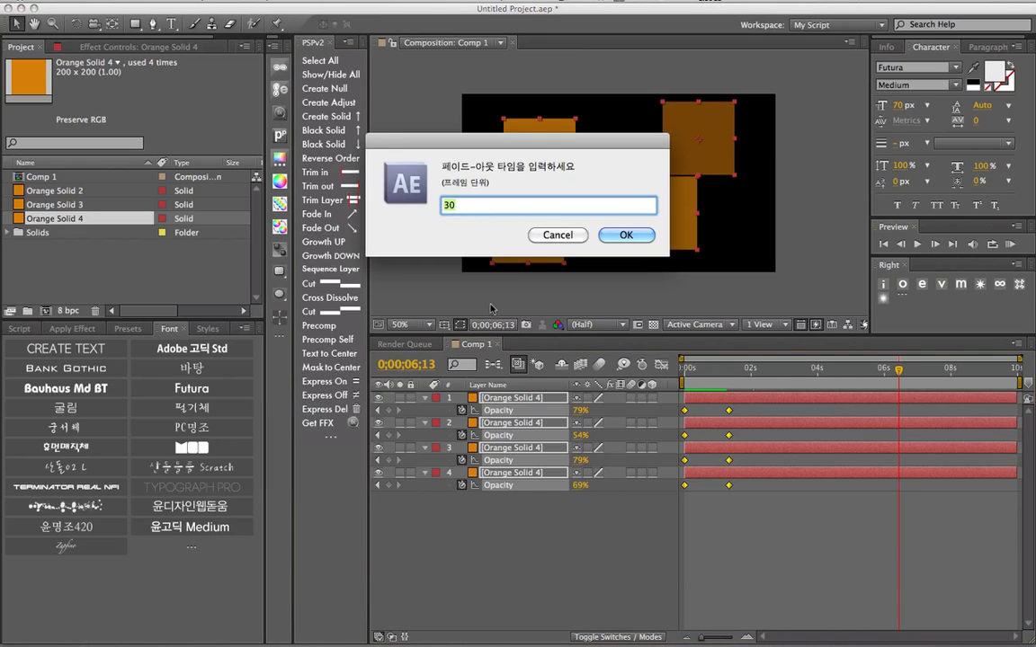
type("15")
left_click(626, 235)
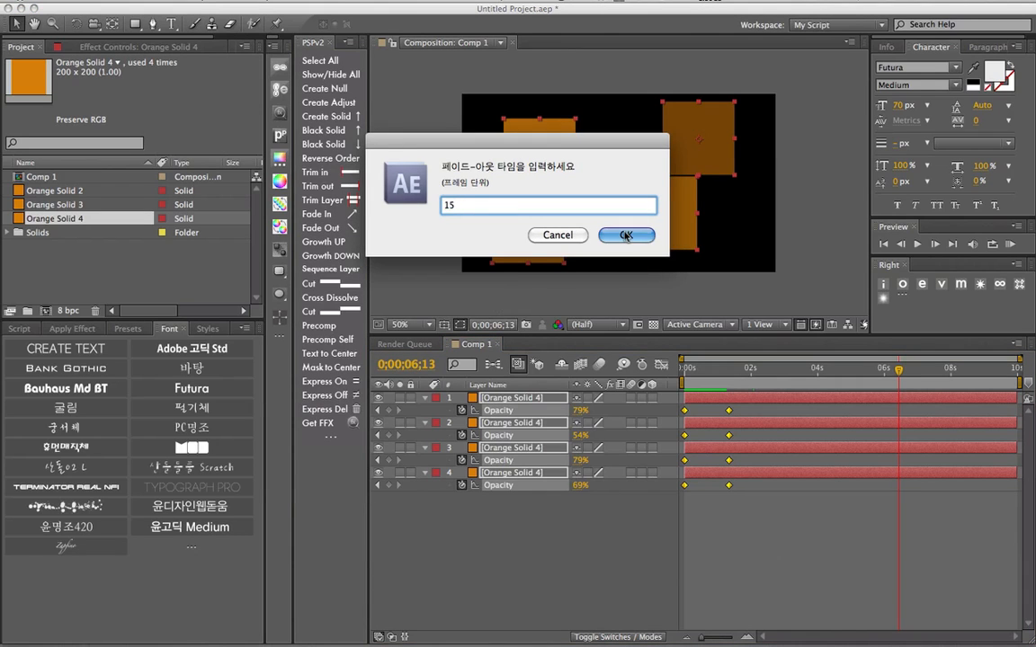
left_click_drag(899, 368, 812, 371)
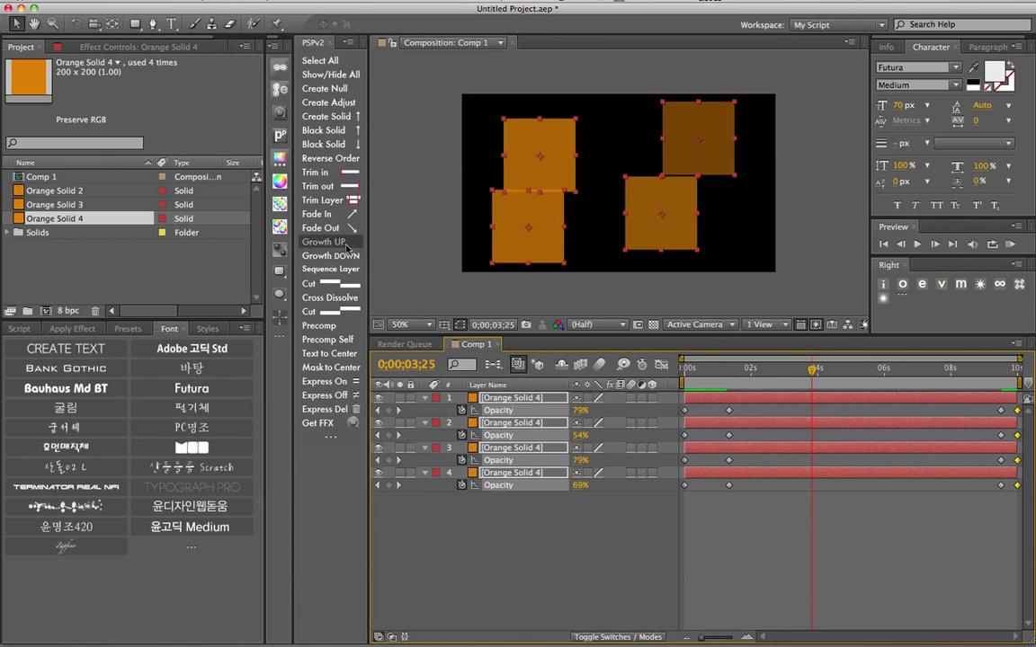
Delete the Opacity keyframes from all four solid layers and remove layers 2 to 4
left_click_drag(537, 519, 493, 395)
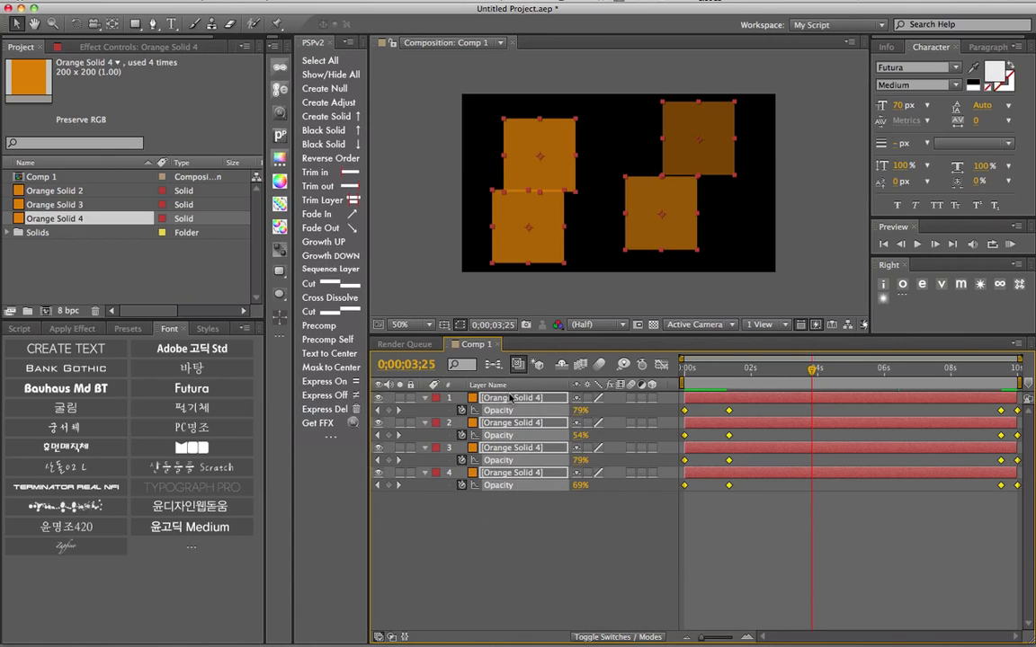
key("Delete")
left_click_drag(494, 499, 441, 421)
key("Delete")
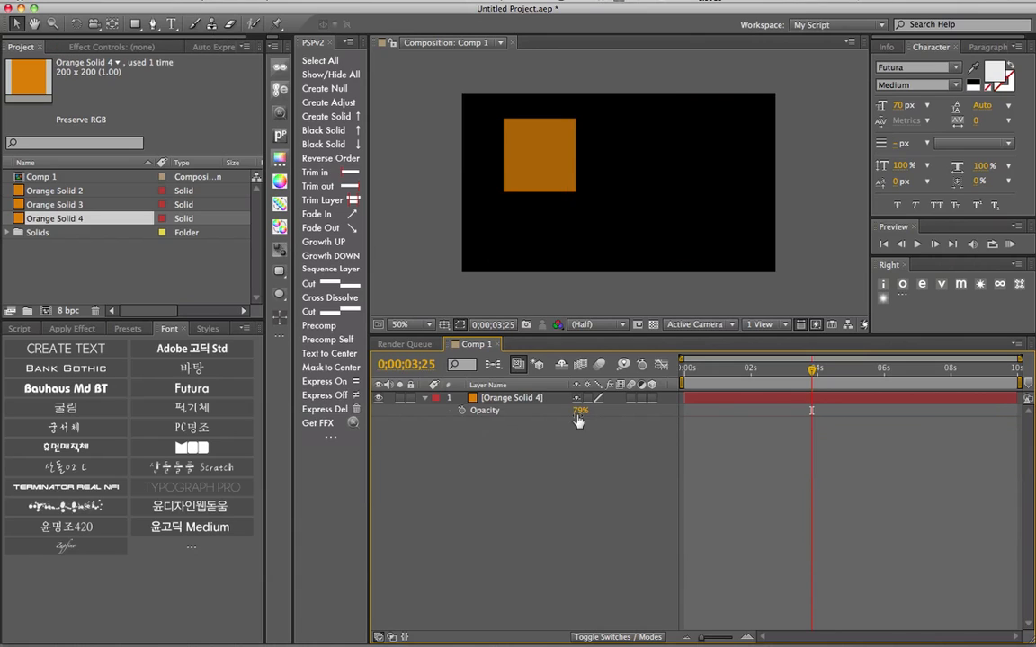
Set the remaining solid's Opacity to 100% and move the square close to the composition's centre
left_click_drag(580, 412, 646, 413)
left_click(517, 399)
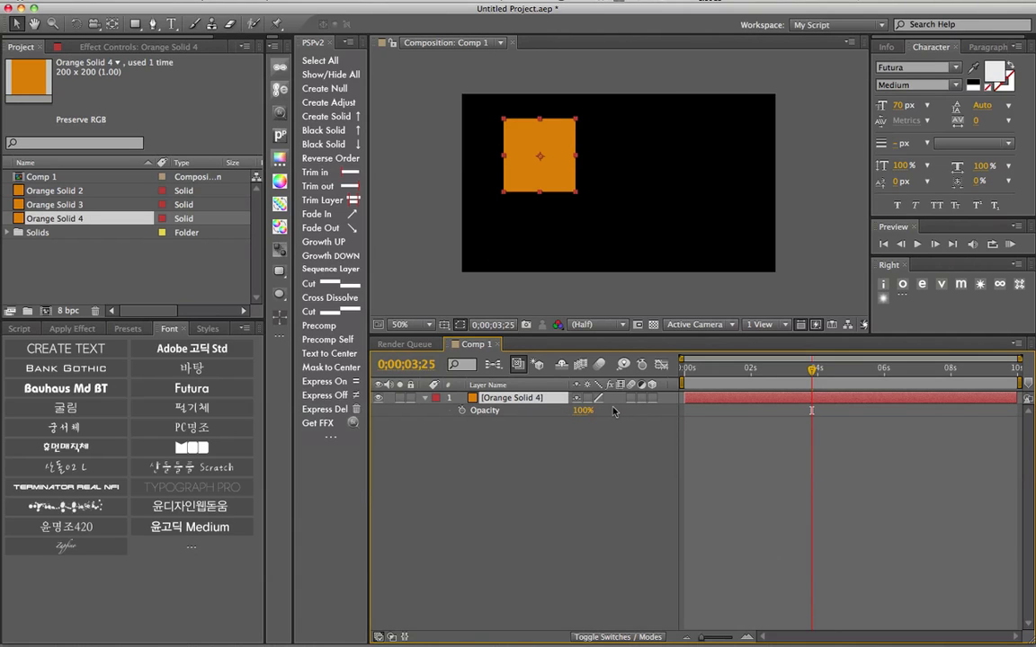
left_click_drag(812, 369, 701, 372)
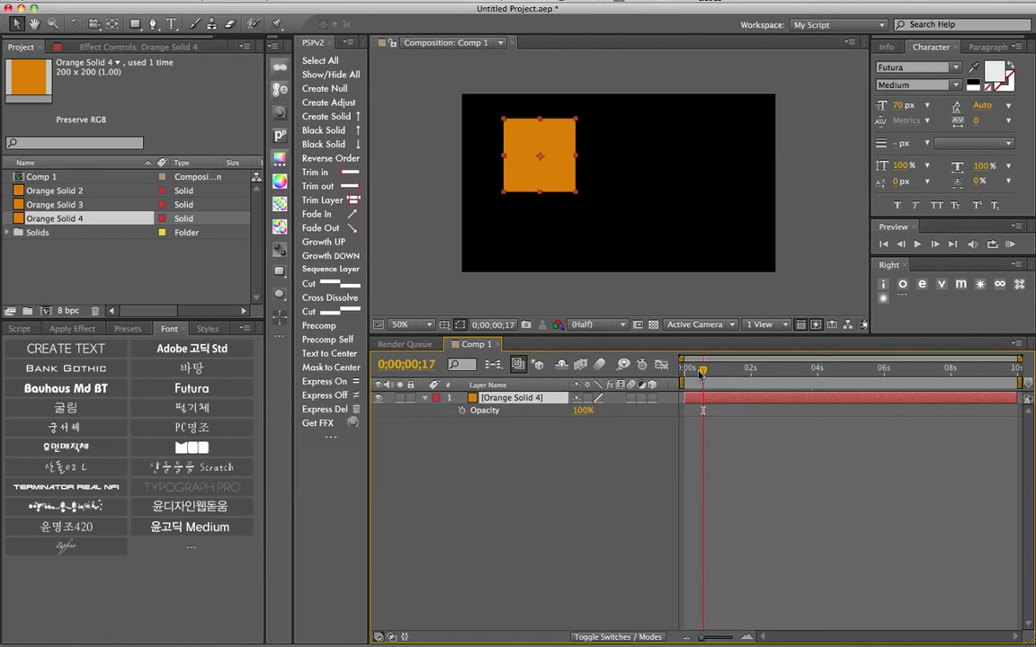
left_click_drag(539, 161, 604, 180)
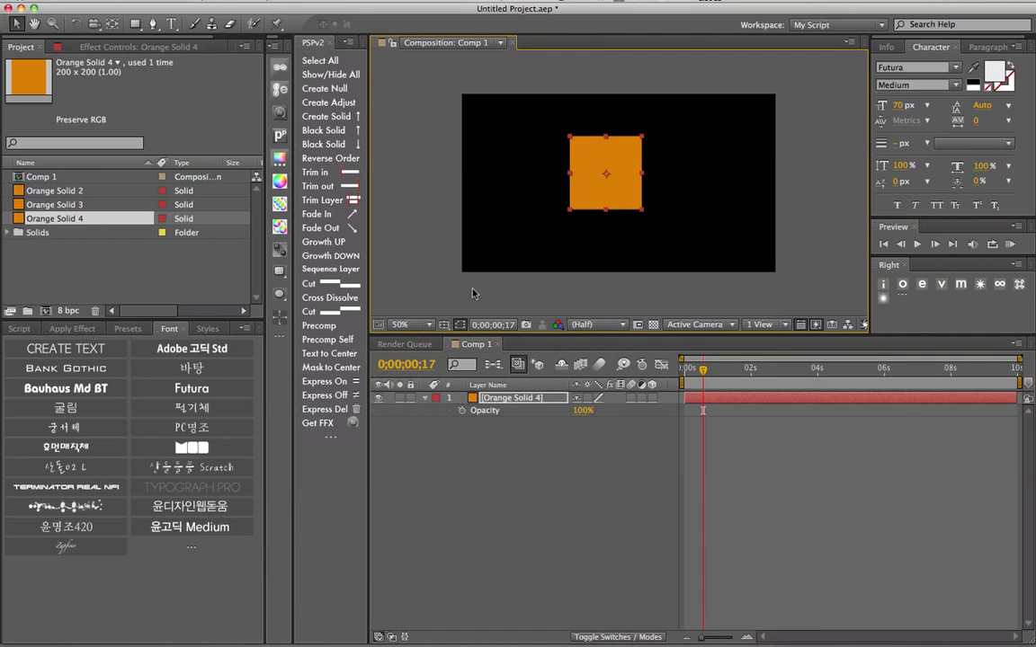
Trim the Orange Solid 4 layer to run from just before 2 s to about 6.5 s, and go to 0;00;02;24
left_click(528, 400)
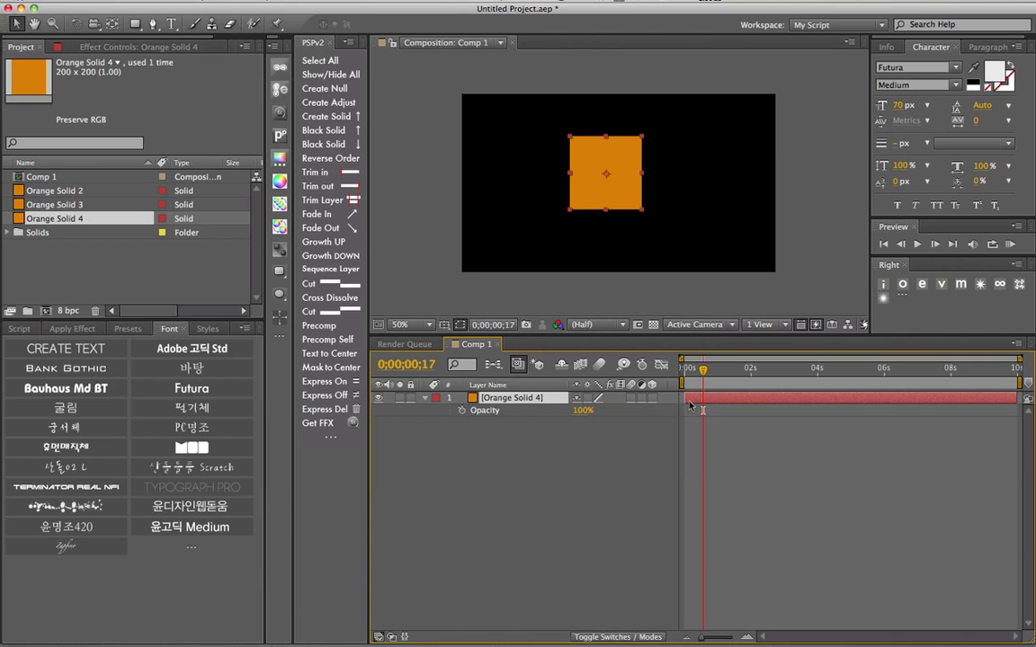
left_click_drag(685, 400, 749, 400)
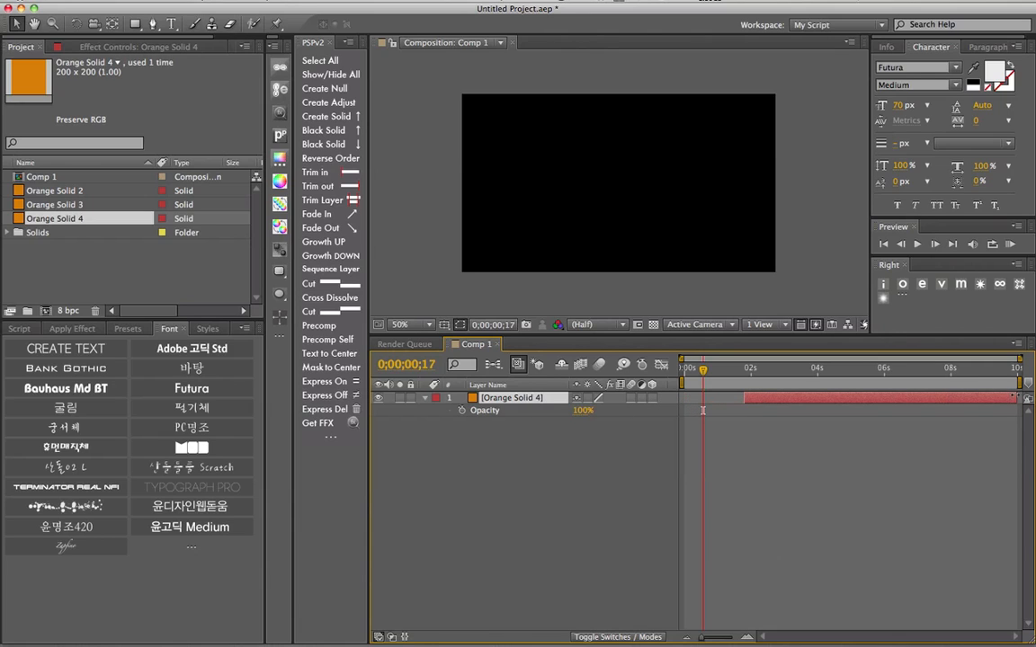
left_click_drag(1014, 396, 855, 397)
left_click(764, 374)
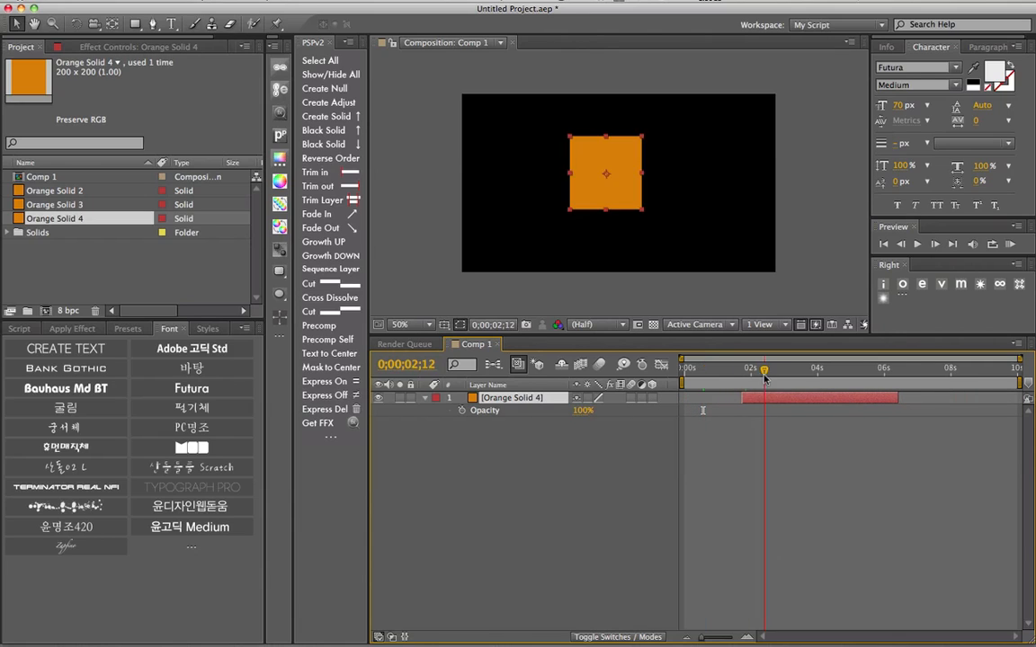
mouse_move(764, 374)
left_mouse_down()
mouse_move(821, 374)
mouse_move(746, 374)
mouse_move(777, 374)
left_mouse_up()
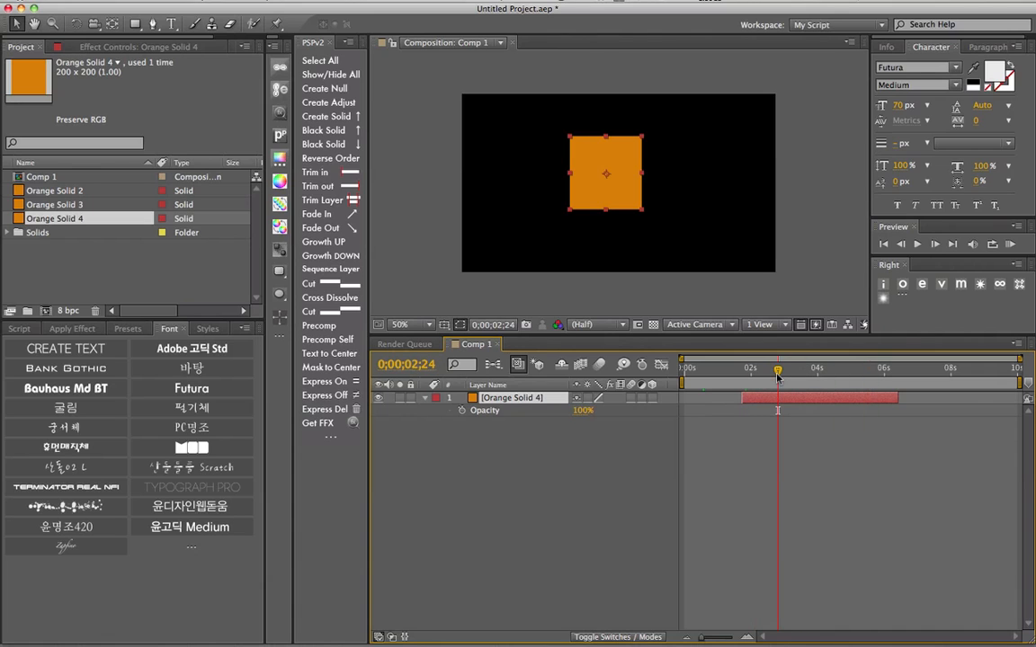
Apply the Growth UP script to the Orange Solid 4 layer with a growth rate of 200% and preview the scaling
left_click(342, 244)
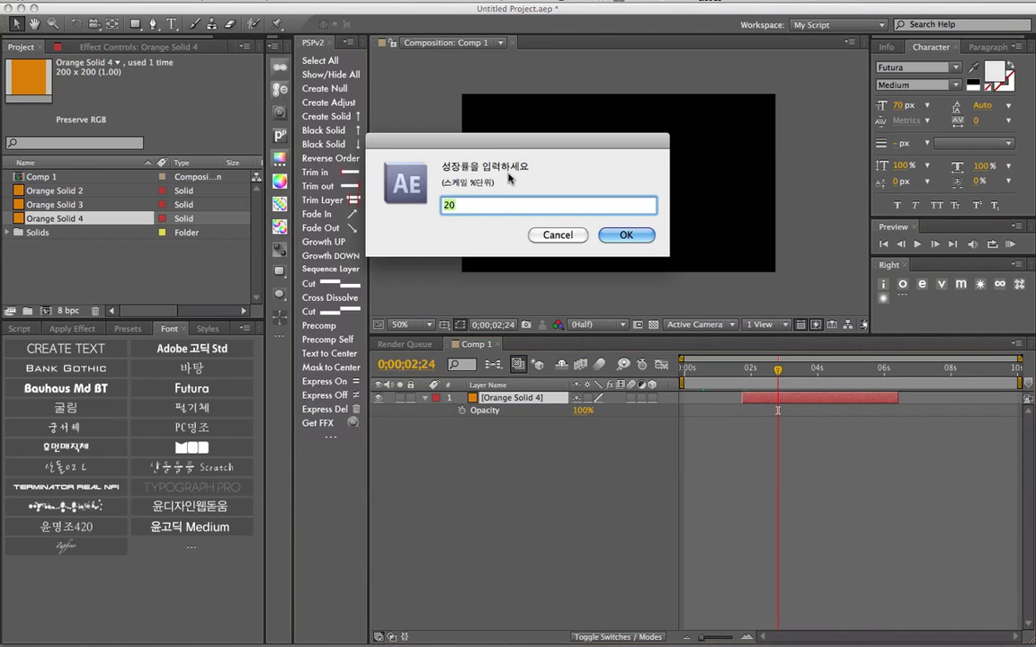
left_click_drag(456, 137, 519, 173)
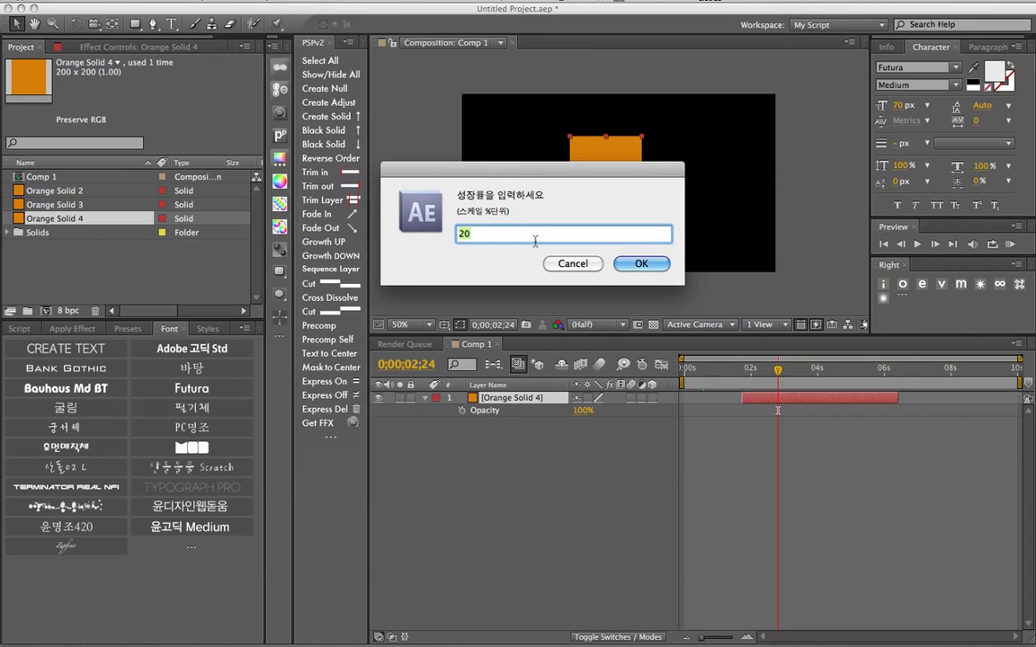
type("200")
left_click(633, 264)
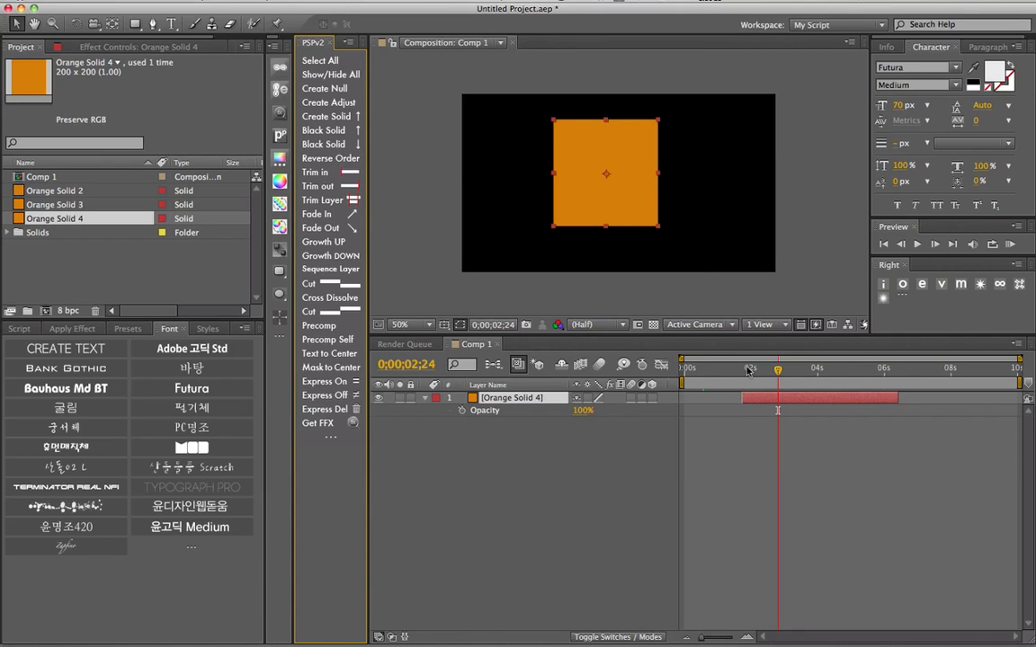
left_click_drag(748, 369, 838, 373)
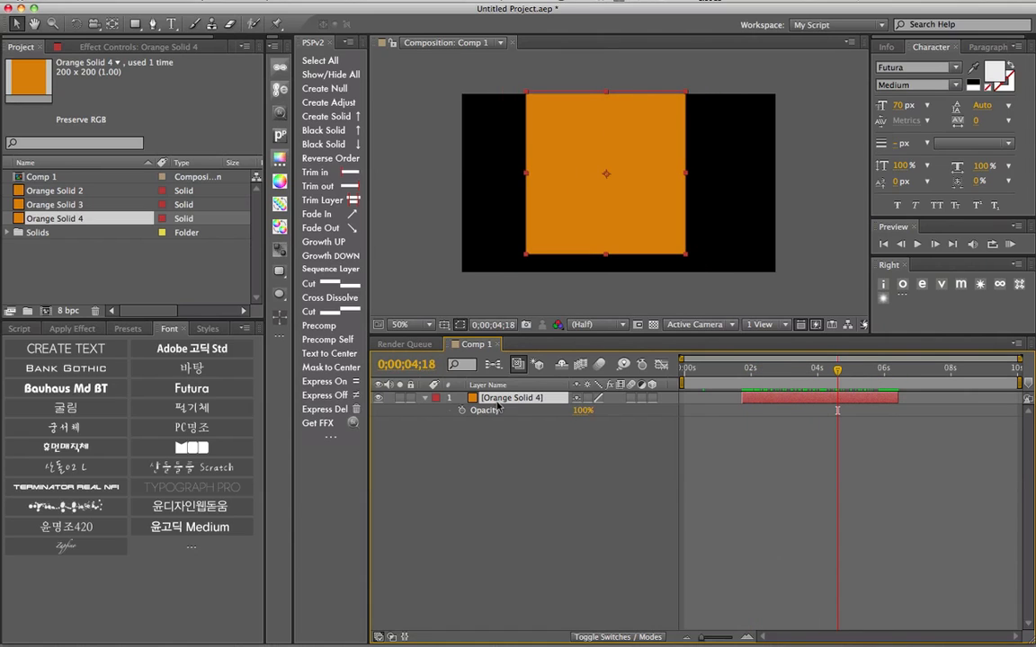
Reveal the Orange Solid 4 layer's Scale property, scrub through the growth and examine the expression driving the scale
key("s")
left_click_drag(749, 375, 808, 375)
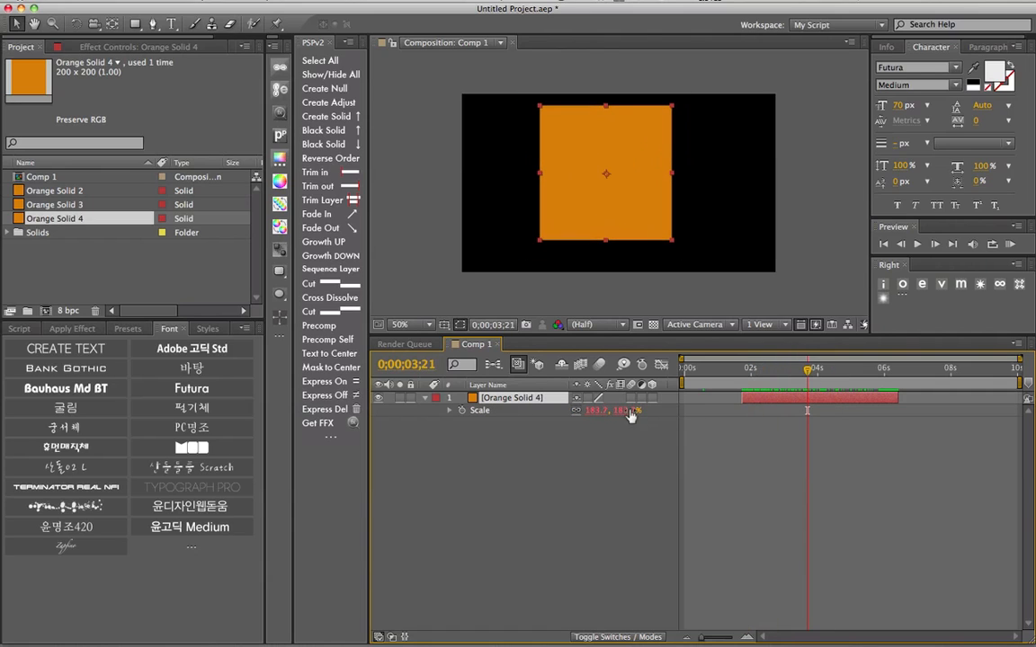
left_click(450, 410)
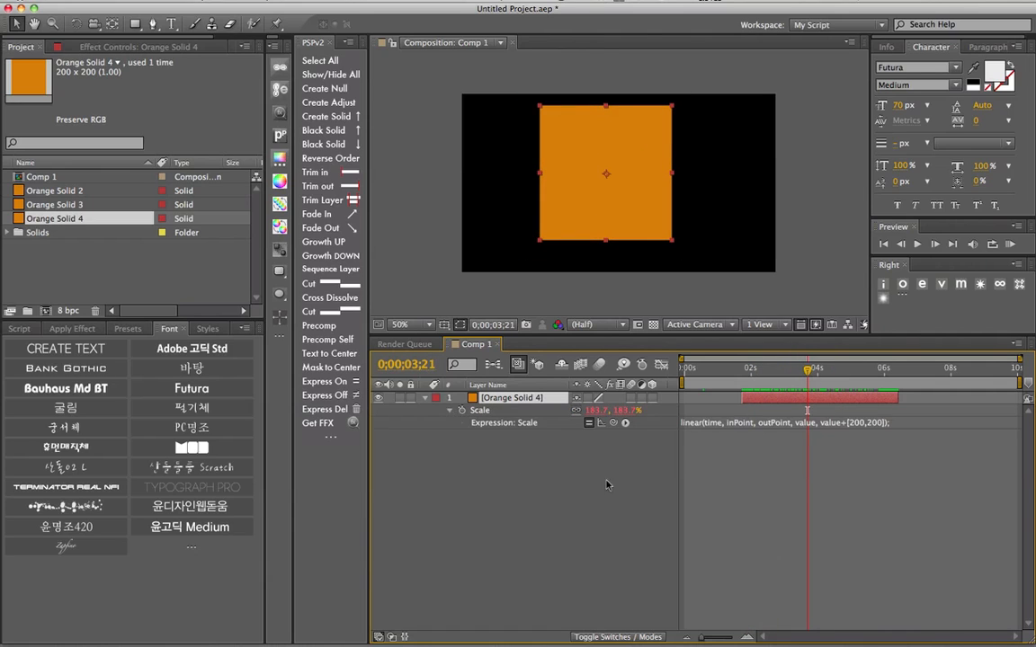
left_click(869, 423)
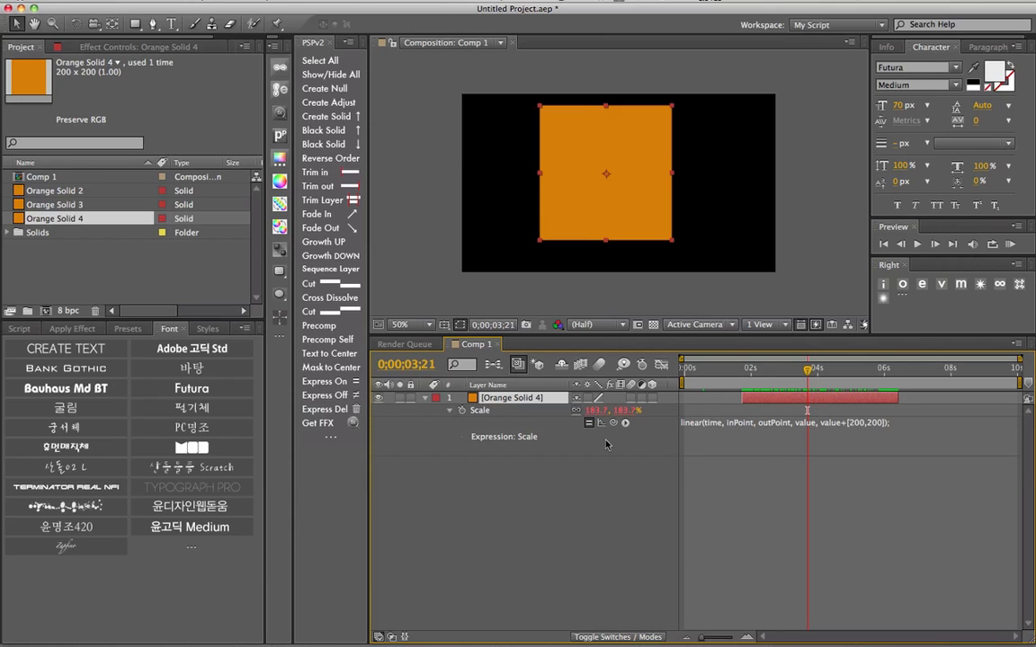
left_click(532, 500)
left_click(502, 403)
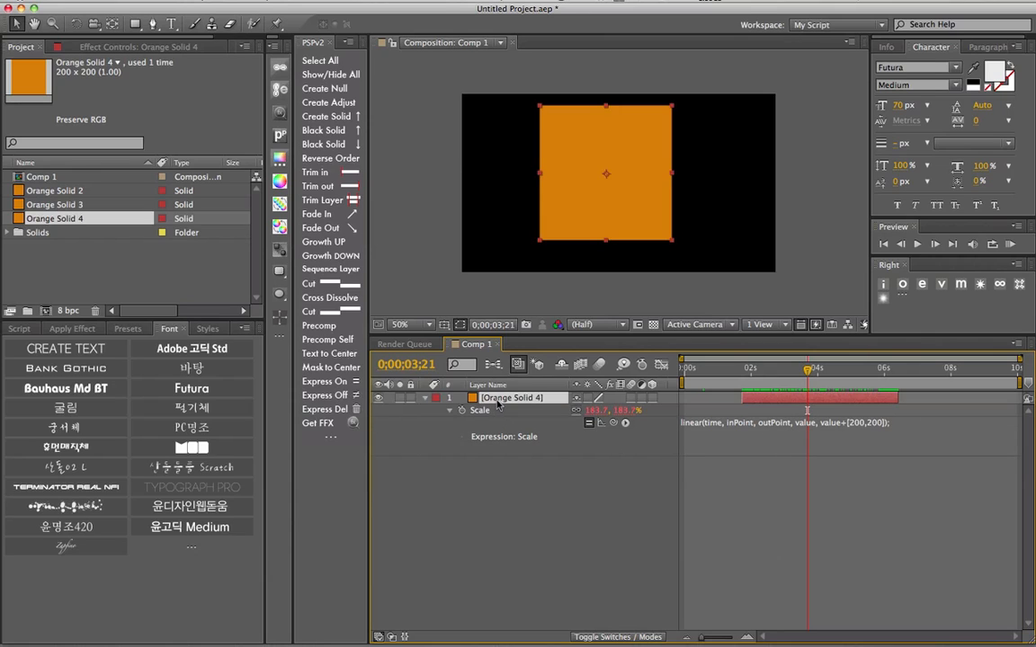